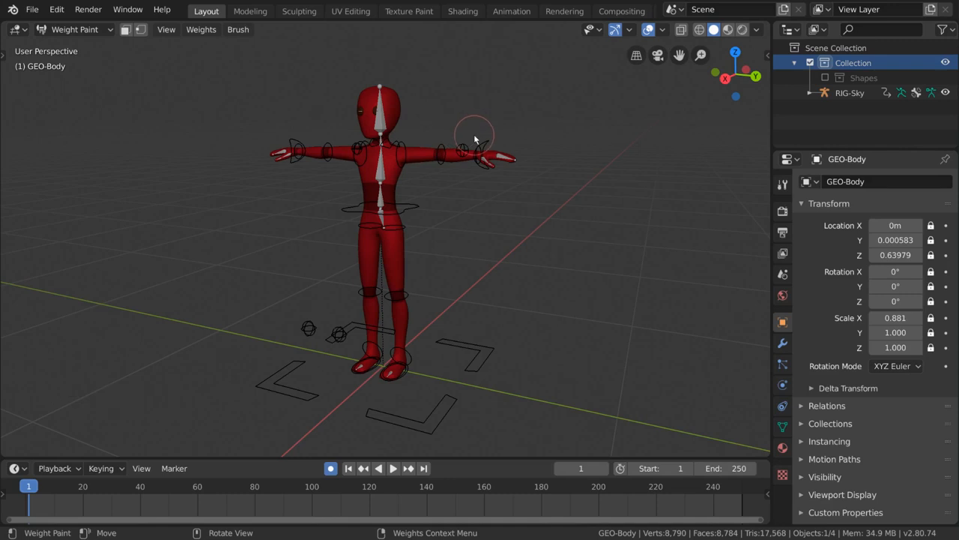
# Inspect the GEO-Body weights of the DEF-Hips, DEF-Thigh.L, DEF-Knee.L, DEF-Foot.L and DEF-Toe.L vertex groups in turn.
pyautogui.click(783, 428)
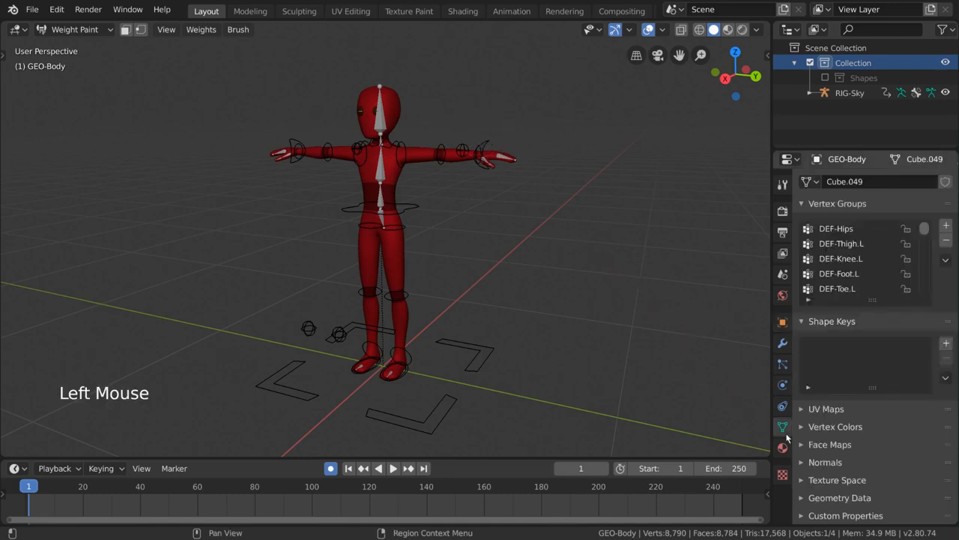
pyautogui.click(871, 225)
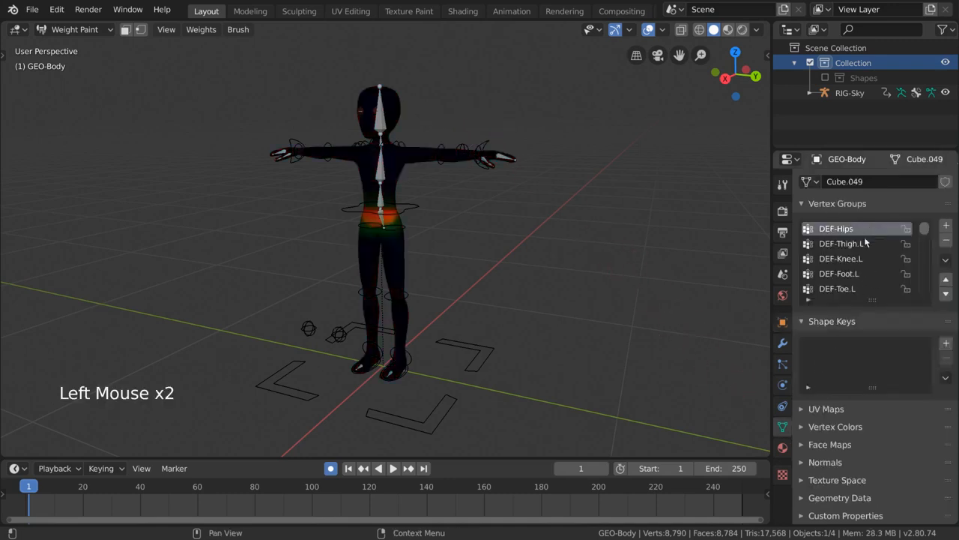
pyautogui.click(865, 242)
pyautogui.click(858, 259)
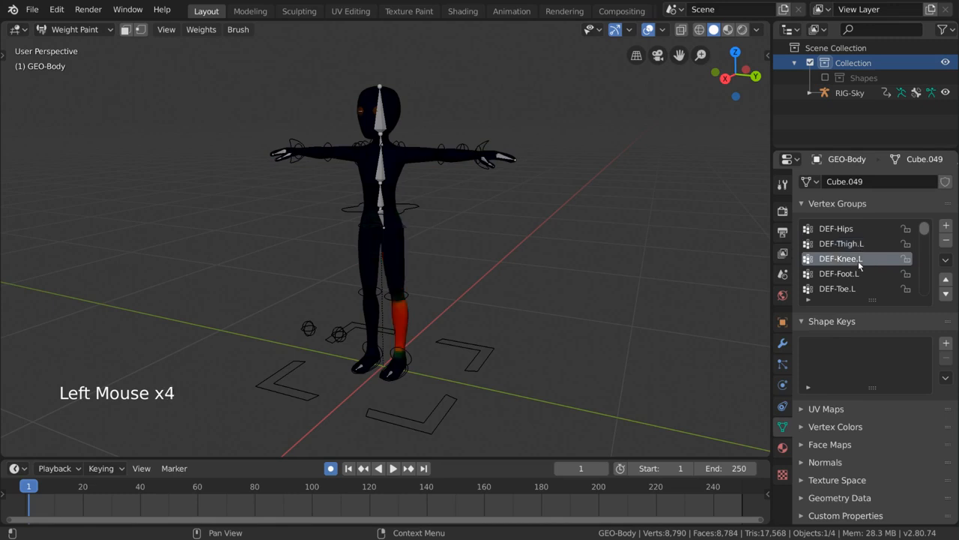
pyautogui.click(859, 278)
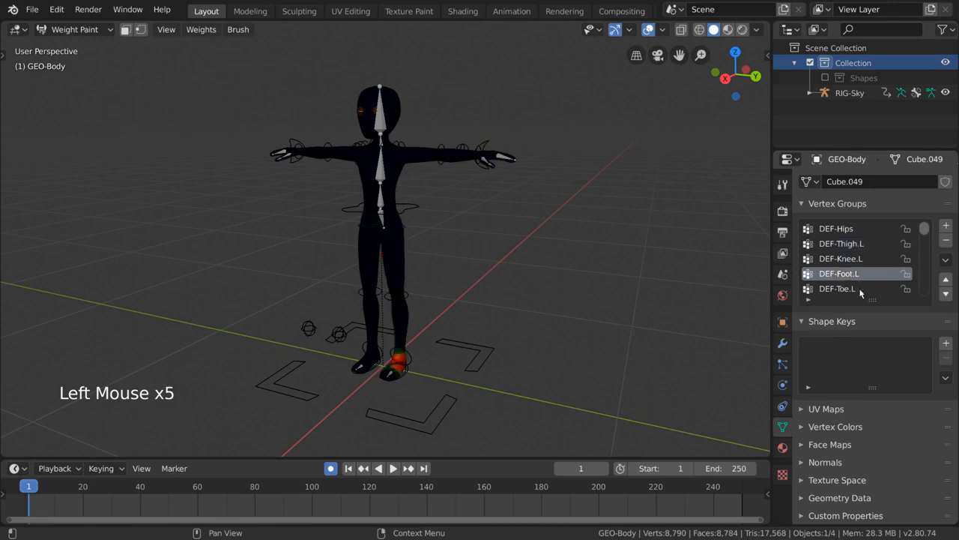
pyautogui.click(861, 290)
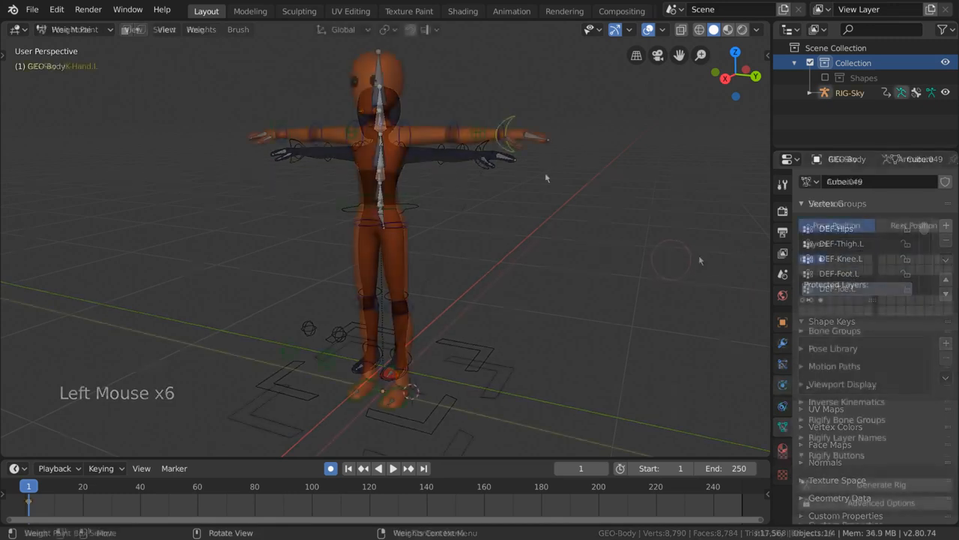
# Try moving and rotating the IK-Hand.L control of the RIG-Sky armature.
pyautogui.moveTo(545, 172); pyautogui.dragTo(522, 191, button='middle')
pyautogui.scroll(-2, 527, 187)
pyautogui.moveTo(522, 191)
pyautogui.mouseDown(button='middle')
pyautogui.moveTo(505, 194)
pyautogui.moveTo(521, 180)
pyautogui.mouseUp(button='middle')
pyautogui.press('g')
pyautogui.press('r')
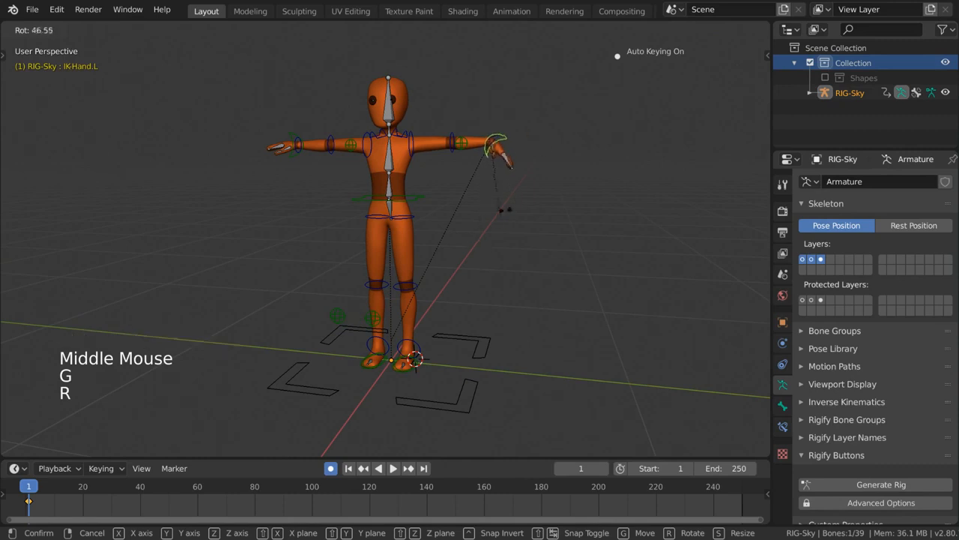
# Select the DEF-Fingers.L bone on the left hand and rotate it.
pyautogui.click(523, 143)
pyautogui.keyDown('shift'); pyautogui.moveTo(523, 144); pyautogui.dragTo(486, 193, button='middle'); pyautogui.keyUp('shift')
pyautogui.scroll(4, 487, 192)
pyautogui.press('r')
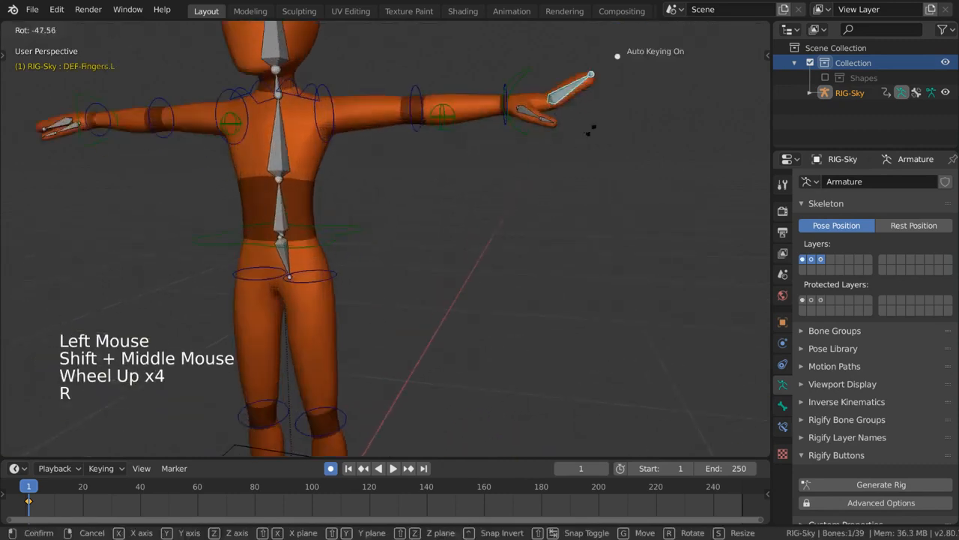
pyautogui.click(553, 230)
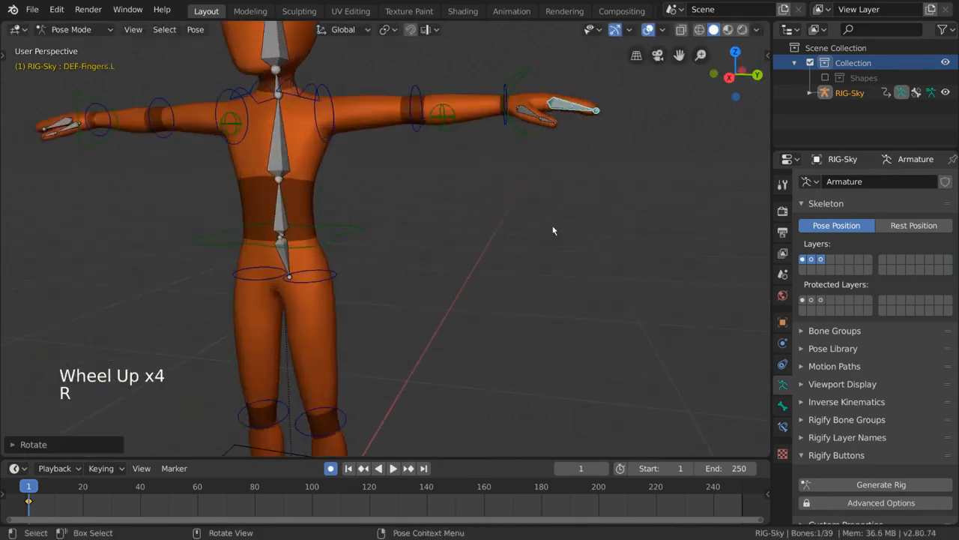
# Frame the DEF-Fingers.L bone and bend it downward with a trackball rotation.
pyautogui.press('KP_Decimal')
pyautogui.scroll(-5, 553, 229)
pyautogui.moveTo(552, 230); pyautogui.dragTo(507, 293, button='middle')
pyautogui.press('r')
pyautogui.click(420, 315)
pyautogui.scroll(-4, 360, 300)
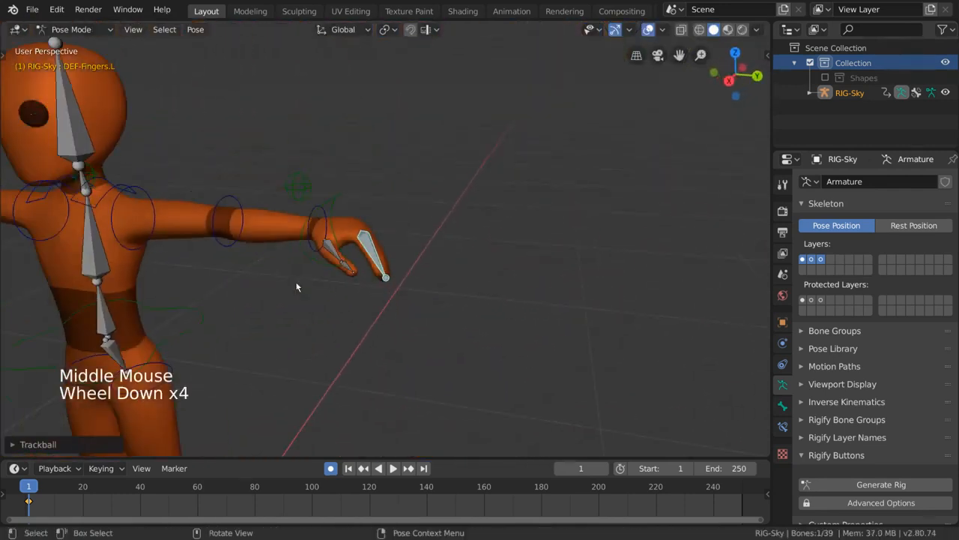
# Select the DEF-Spine2 bone in the chest and rotate it to tilt the upper body sideways.
pyautogui.keyDown('shift'); pyautogui.moveTo(296, 287); pyautogui.dragTo(404, 289, button='middle'); pyautogui.keyUp('shift')
pyautogui.scroll(-2, 401, 285)
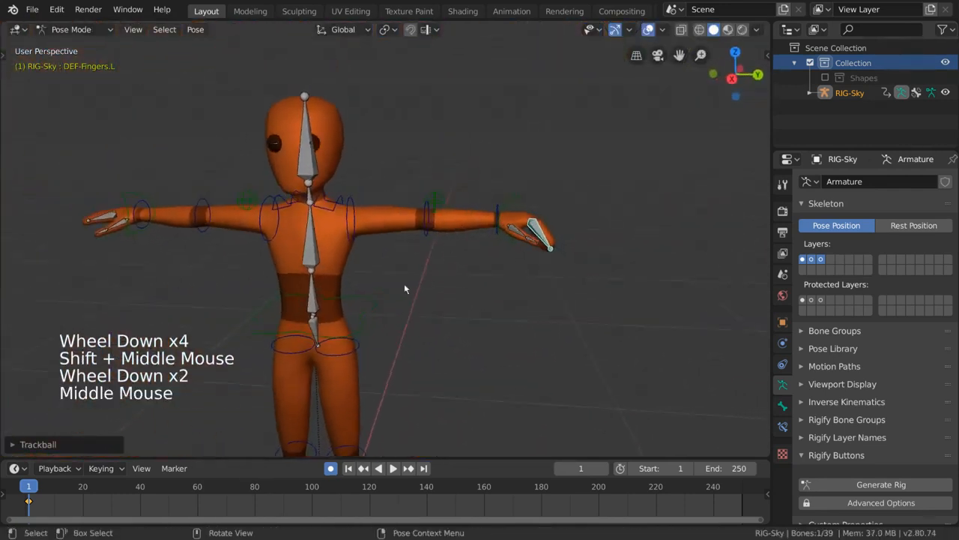
pyautogui.click(389, 346)
pyautogui.keyDown('shift'); pyautogui.moveTo(389, 346); pyautogui.dragTo(474, 275, button='middle'); pyautogui.keyUp('shift')
pyautogui.click(391, 161)
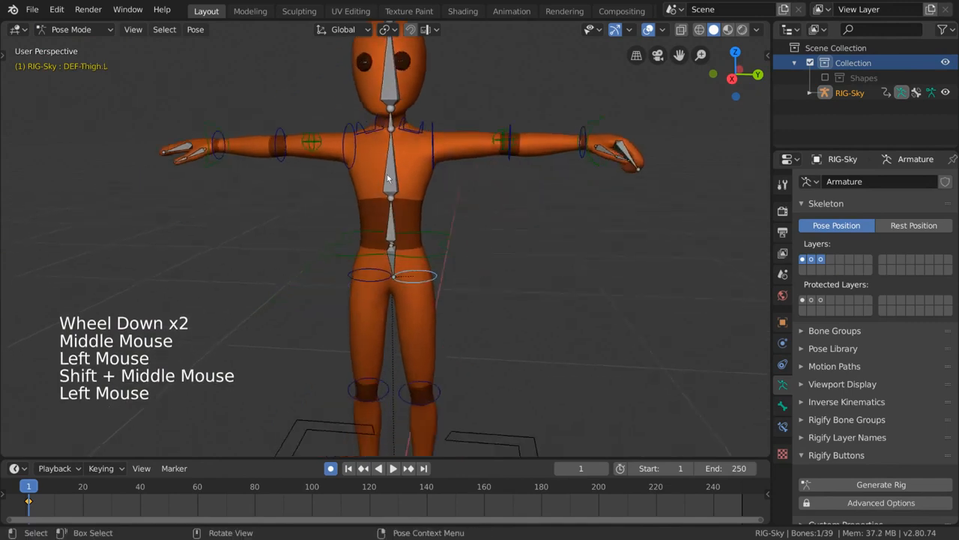
pyautogui.press('r')
pyautogui.click(525, 180)
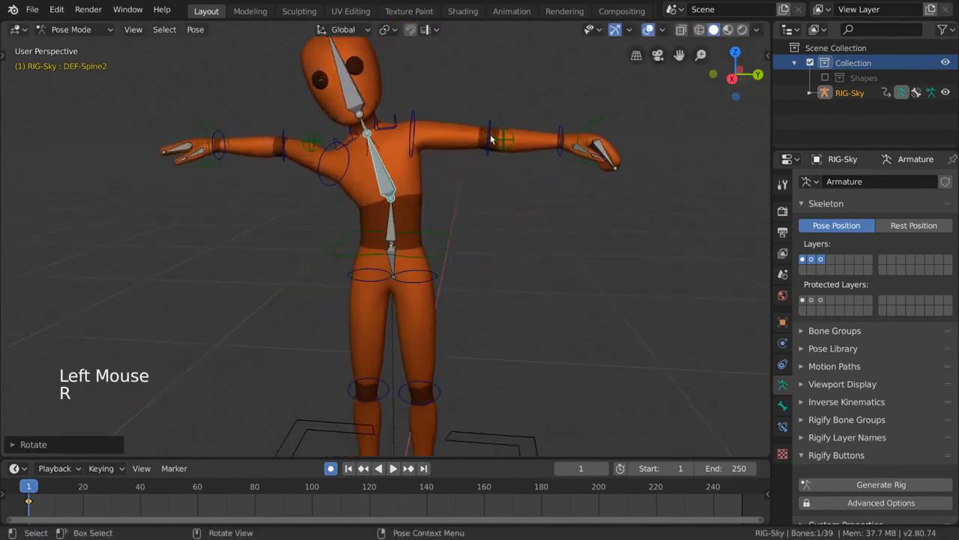
# Turn the DEF-Spine2 bone with a trackball rotation and refine its tilt with a further rotation.
pyautogui.moveTo(525, 180); pyautogui.dragTo(535, 190, button='middle')
pyautogui.press('r')
pyautogui.press('r')
pyautogui.click(531, 197)
pyautogui.press('r')
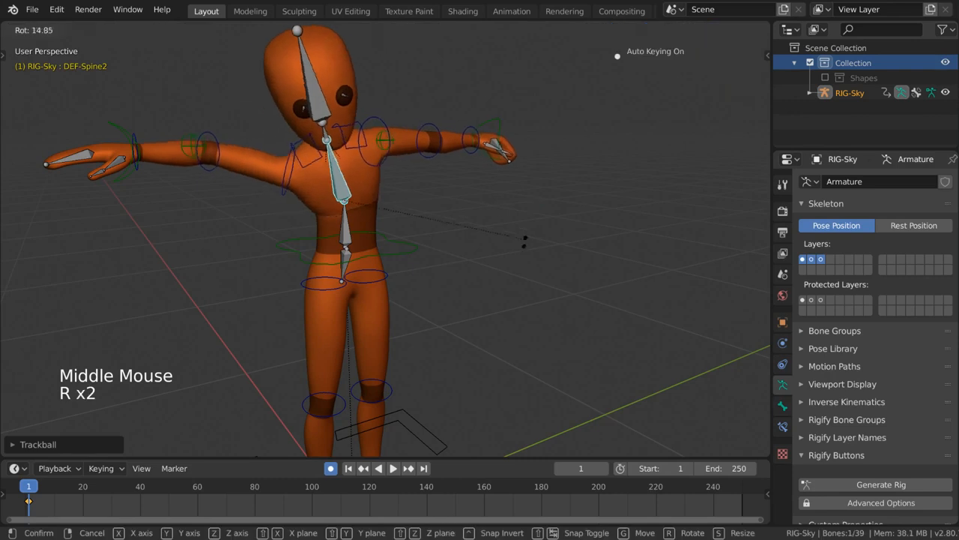
pyautogui.click(495, 244)
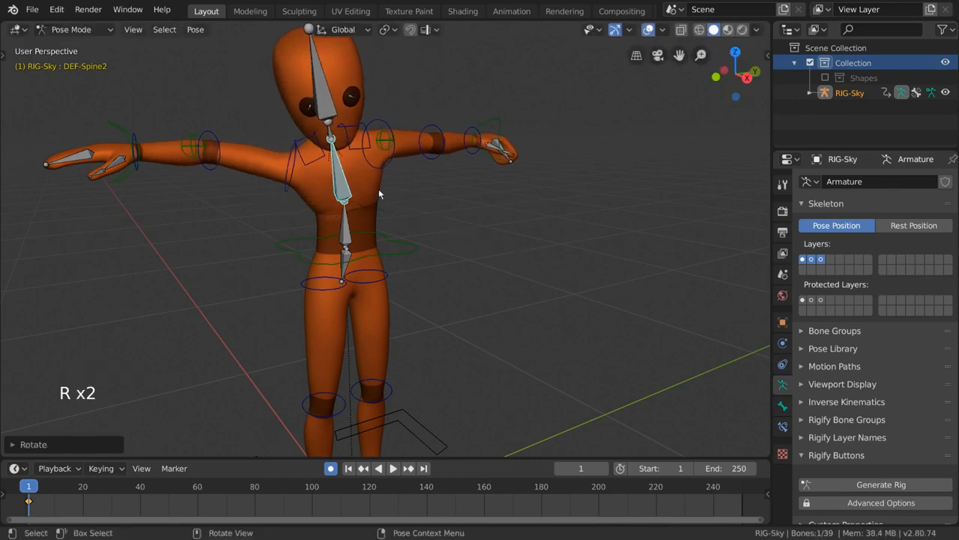
# Leave Pose Mode, add the GEO-Body mesh to the rig selection and switch it to Weight Paint mode.
pyautogui.hotkey('ctrl', 'Tab')
pyautogui.keyDown('shift'); pyautogui.click(382, 193); pyautogui.keyUp('shift')
pyautogui.click(75, 30)
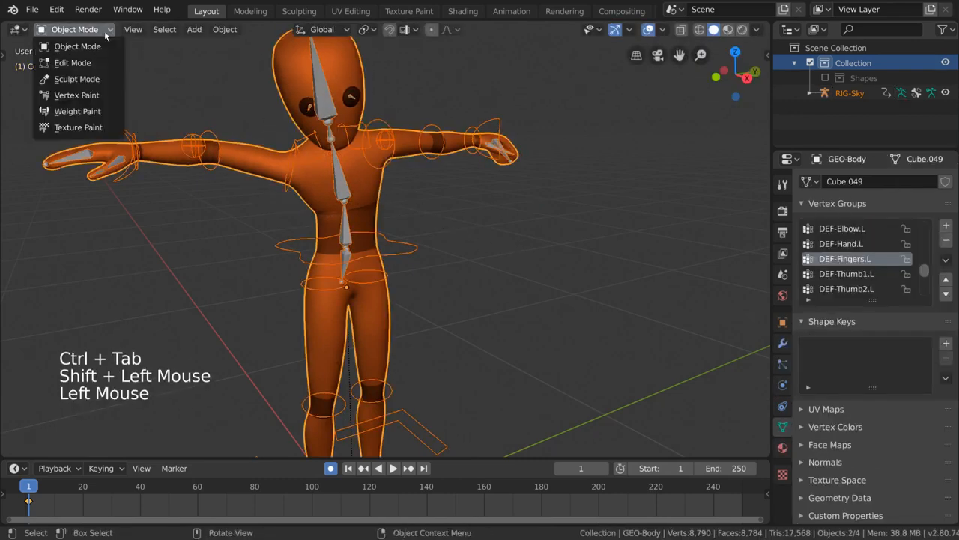
pyautogui.click(77, 111)
# Select the DEF-Clavicle.L bone within Weight Paint mode and test-rotate it to examine how its weights deform the shoulder.
pyautogui.scroll(4, 357, 225)
pyautogui.moveTo(356, 225)
pyautogui.keyDown('shift'); pyautogui.mouseDown(button='middle')
pyautogui.moveTo(460, 146)
pyautogui.moveTo(472, 225)
pyautogui.moveTo(439, 268)
pyautogui.mouseUp(button='middle'); pyautogui.keyUp('shift')
pyautogui.keyDown('ctrl'); pyautogui.click(485, 160); pyautogui.keyUp('ctrl')
pyautogui.keyDown('ctrl'); pyautogui.click(457, 147); pyautogui.keyUp('ctrl')
pyautogui.scroll(3, 480, 155)
pyautogui.press('r')
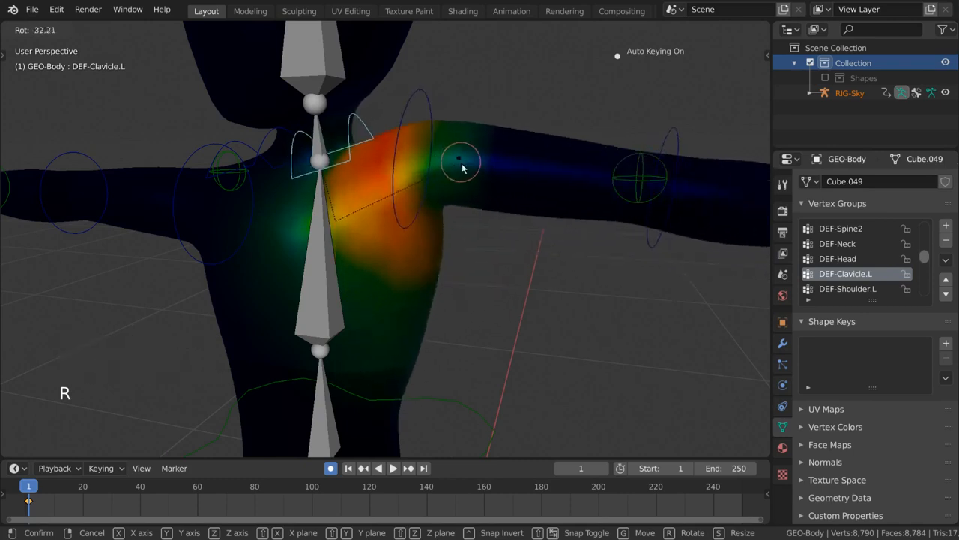
pyautogui.click(460, 161)
pyautogui.moveTo(460, 161); pyautogui.dragTo(500, 187, button='middle')
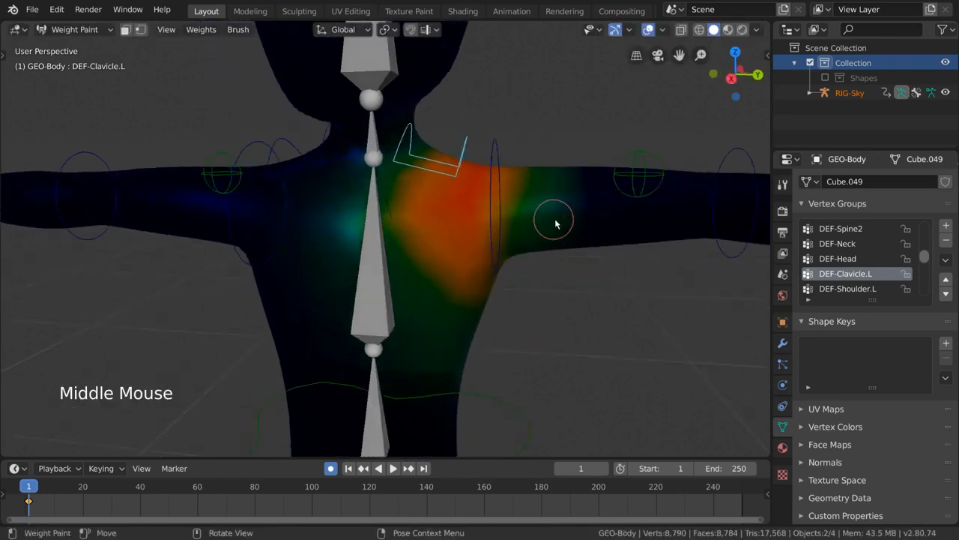
pyautogui.press('r')
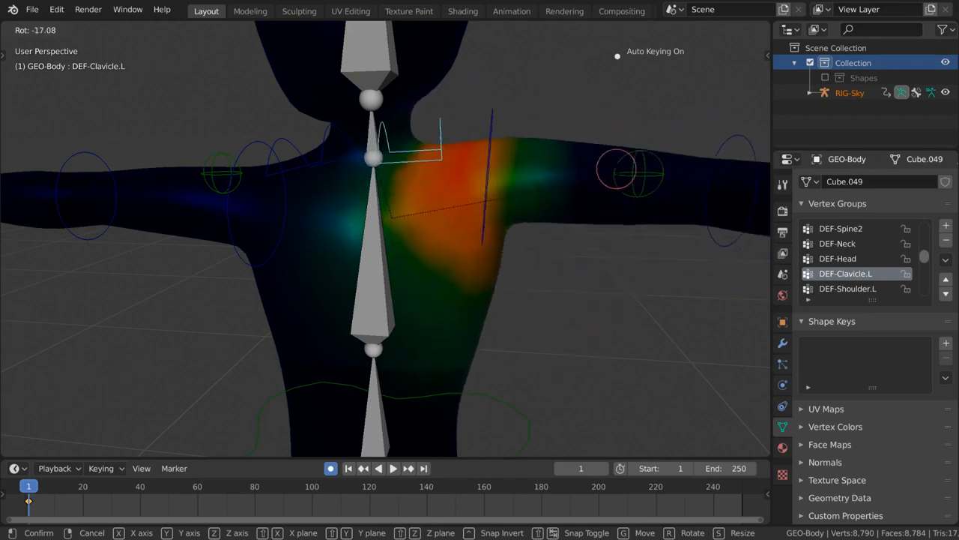
pyautogui.click(616, 240)
# Alternate between the DEF-Shoulder.L and DEF-Clavicle.L bones, comparing their weights and test-rotating each.
pyautogui.scroll(-2, 504, 239)
pyautogui.moveTo(504, 238); pyautogui.dragTo(491, 229, button='middle')
pyautogui.scroll(1, 490, 228)
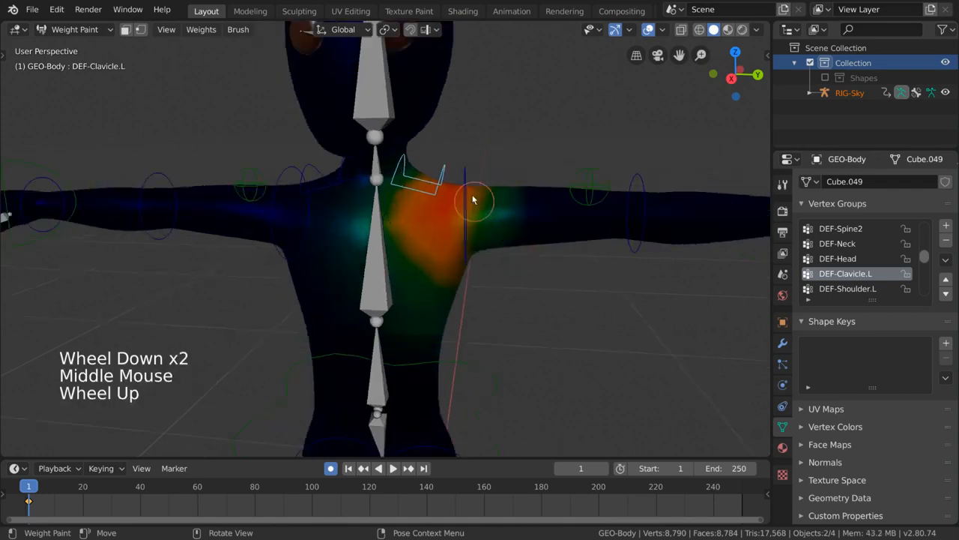
pyautogui.keyDown('ctrl'); pyautogui.click(464, 172); pyautogui.keyUp('ctrl')
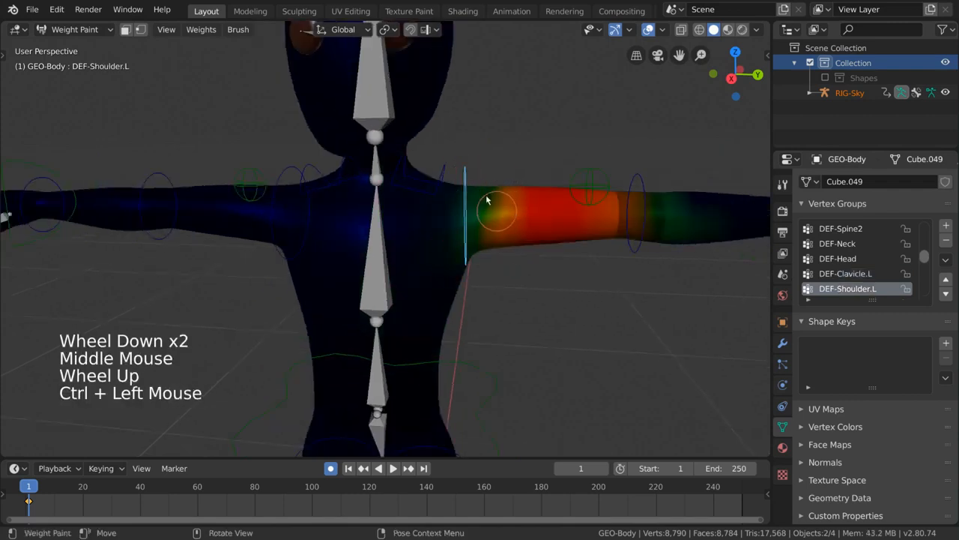
pyautogui.keyDown('ctrl'); pyautogui.doubleClick(464, 172); pyautogui.keyUp('ctrl')
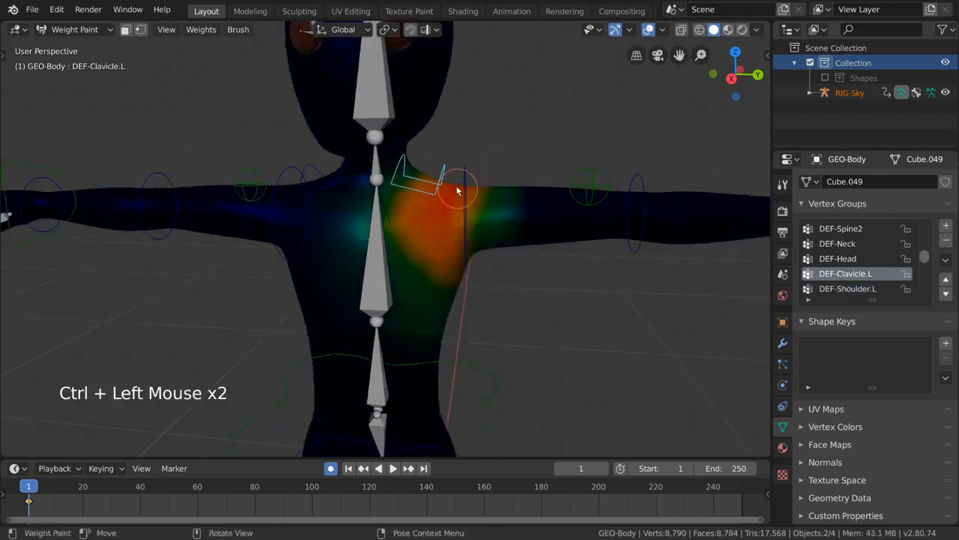
pyautogui.keyDown('ctrl'); pyautogui.click(464, 172); pyautogui.keyUp('ctrl')
pyautogui.press('r')
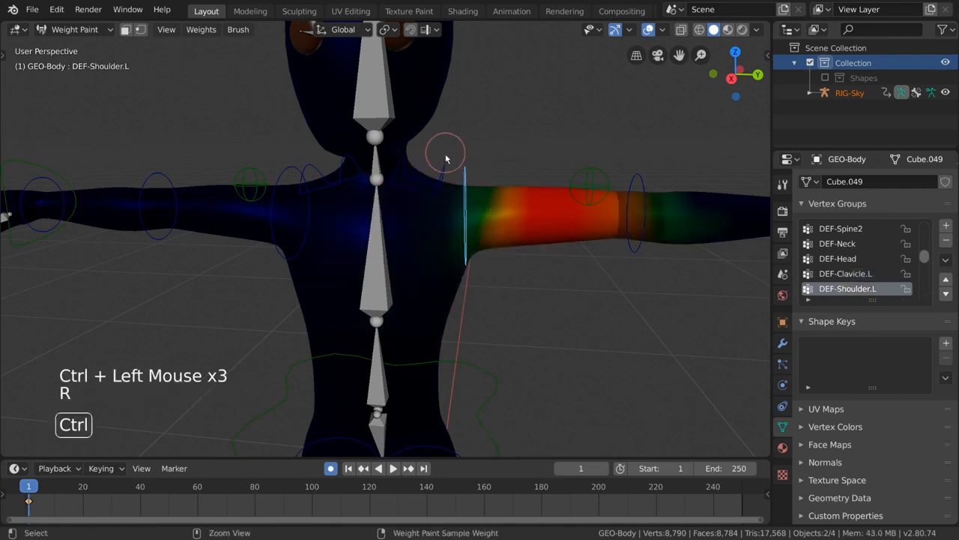
pyautogui.keyDown('ctrl'); pyautogui.click(446, 159); pyautogui.keyUp('ctrl')
pyautogui.press('r')
pyautogui.scroll(-4, 592, 304)
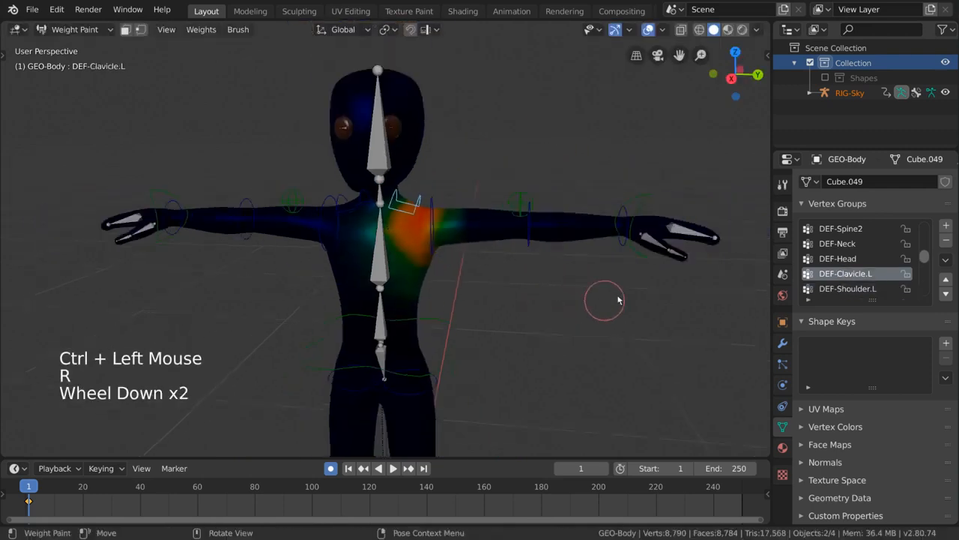
# Select the IK-Hand.L control and move it down beside the hip so the left arm bends.
pyautogui.keyDown('ctrl'); pyautogui.click(547, 217); pyautogui.keyUp('ctrl')
pyautogui.scroll(3, 562, 210)
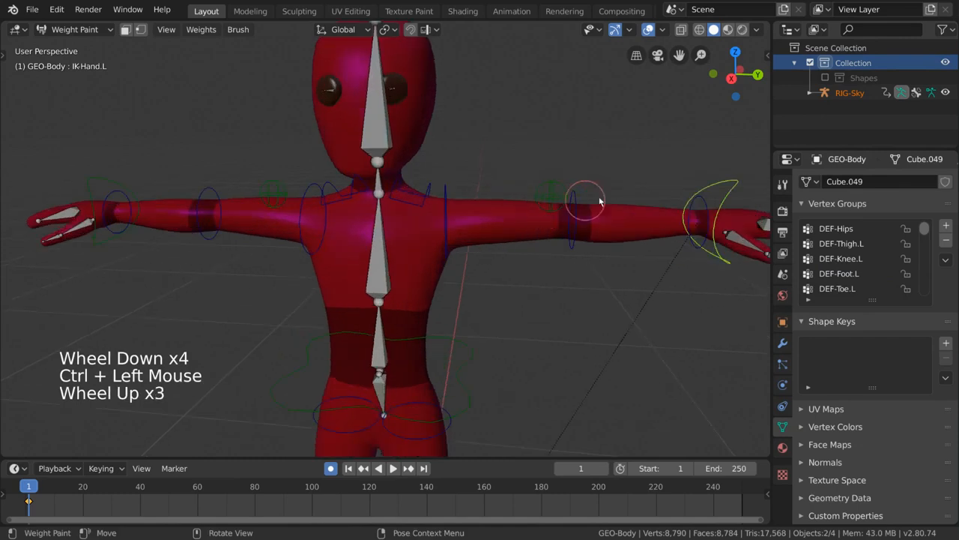
pyautogui.press('g')
pyautogui.click(509, 374)
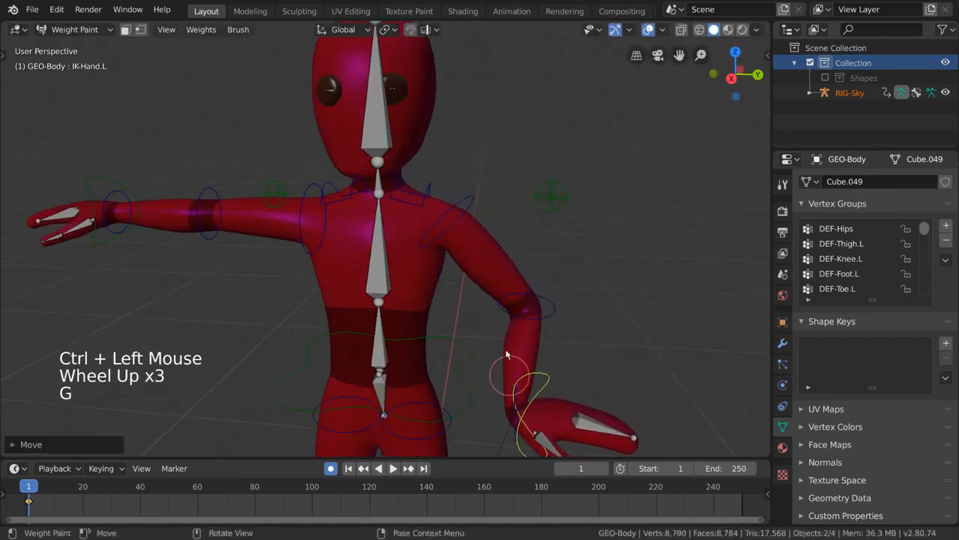
# Compare the weights of the DEF-Clavicle.L and shoulder bones on the lowered left arm.
pyautogui.keyDown('ctrl'); pyautogui.click(433, 185); pyautogui.keyUp('ctrl')
pyautogui.scroll(2, 529, 208)
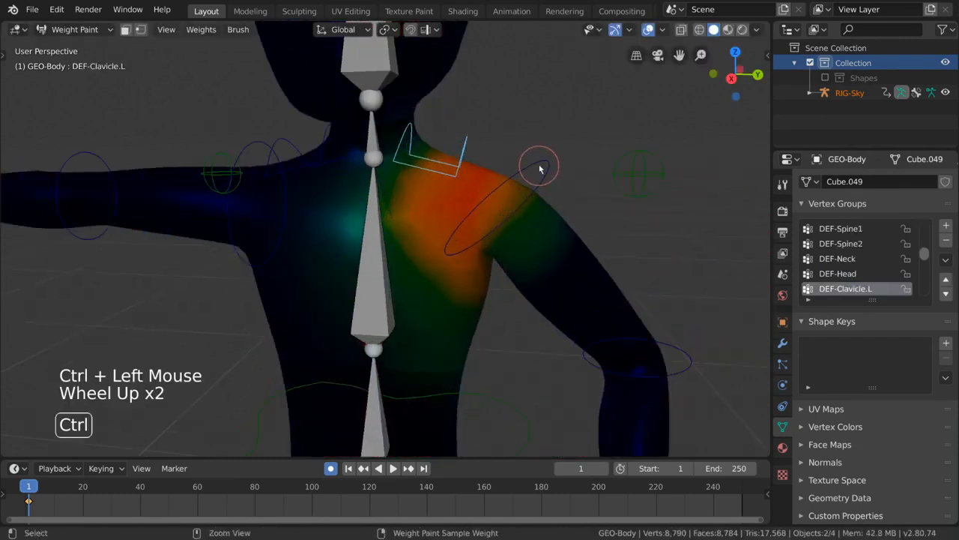
pyautogui.keyDown('ctrl'); pyautogui.click(544, 165); pyautogui.keyUp('ctrl')
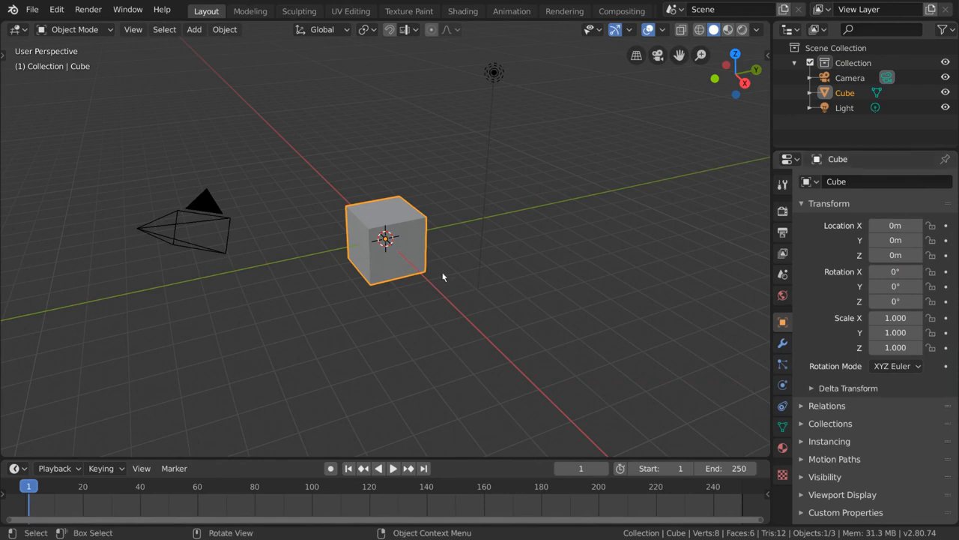
# Select the default cube and show the Vertex Groups in its object data properties.
pyautogui.click(410, 272)
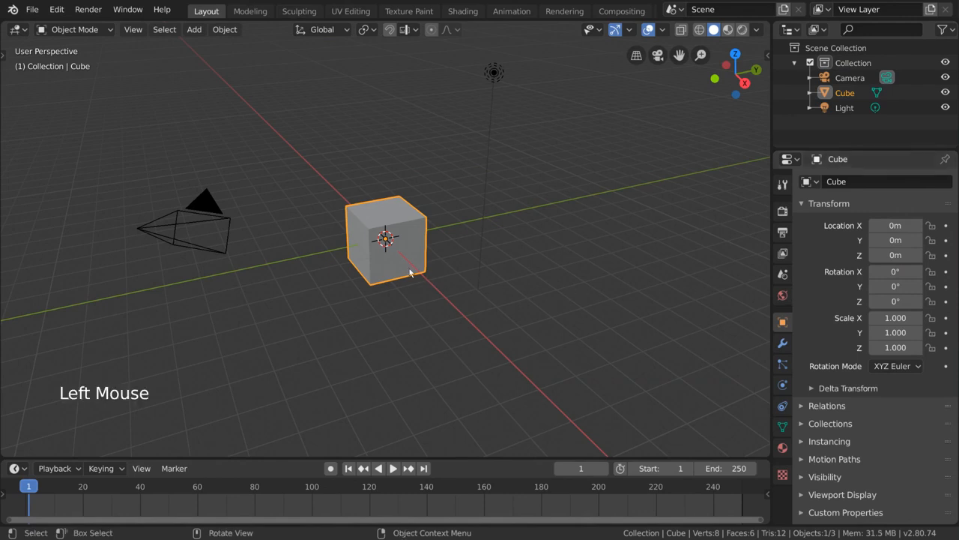
pyautogui.click(784, 427)
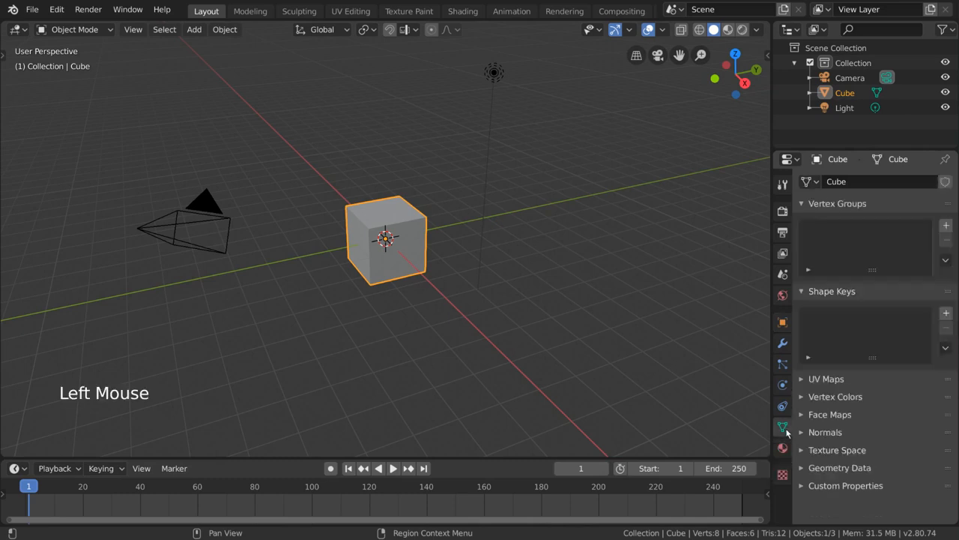
pyautogui.click(867, 203)
pyautogui.click(868, 204)
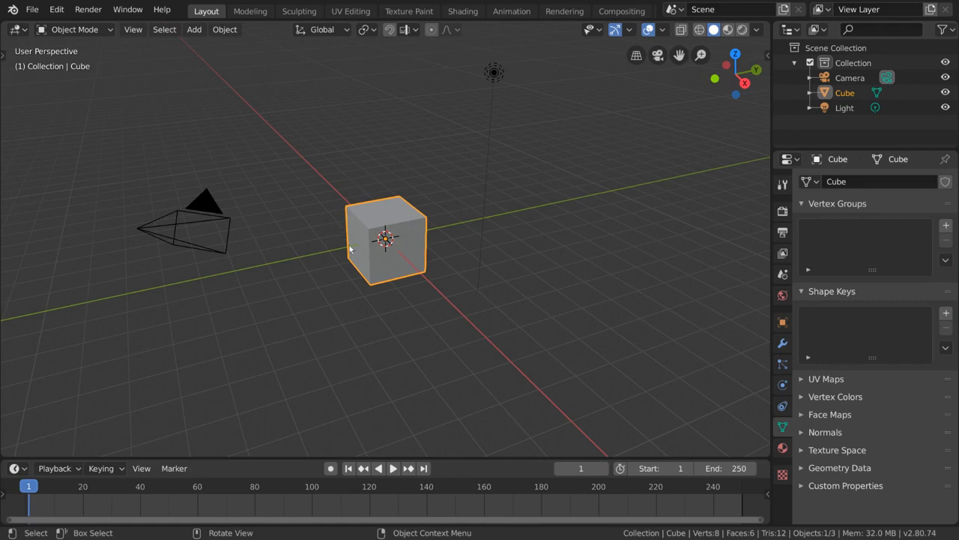
# Enter Edit Mode on the cube and subdivide the whole mesh twice.
pyautogui.click(75, 29)
pyautogui.click(79, 62)
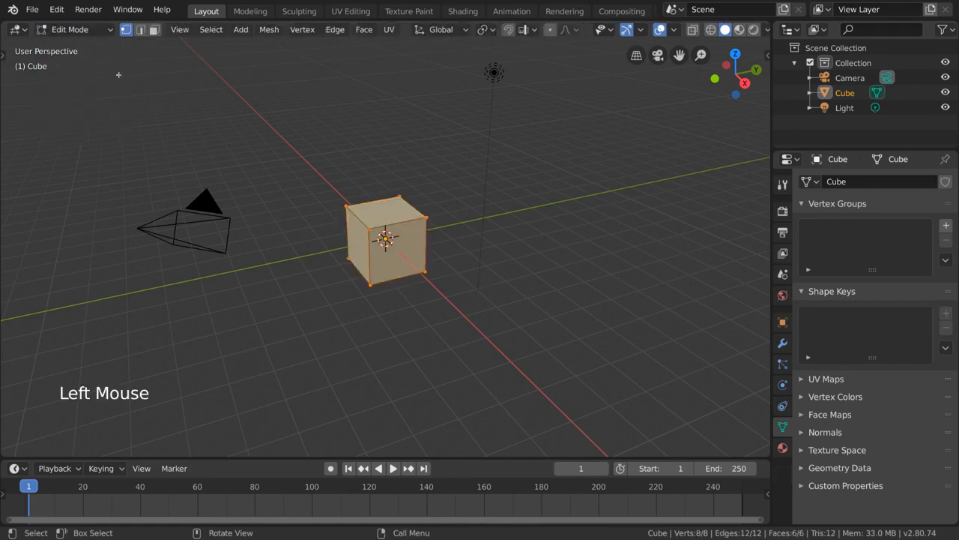
pyautogui.rightClick(516, 174)
pyautogui.click(516, 174)
pyautogui.rightClick(516, 174)
pyautogui.click(516, 174)
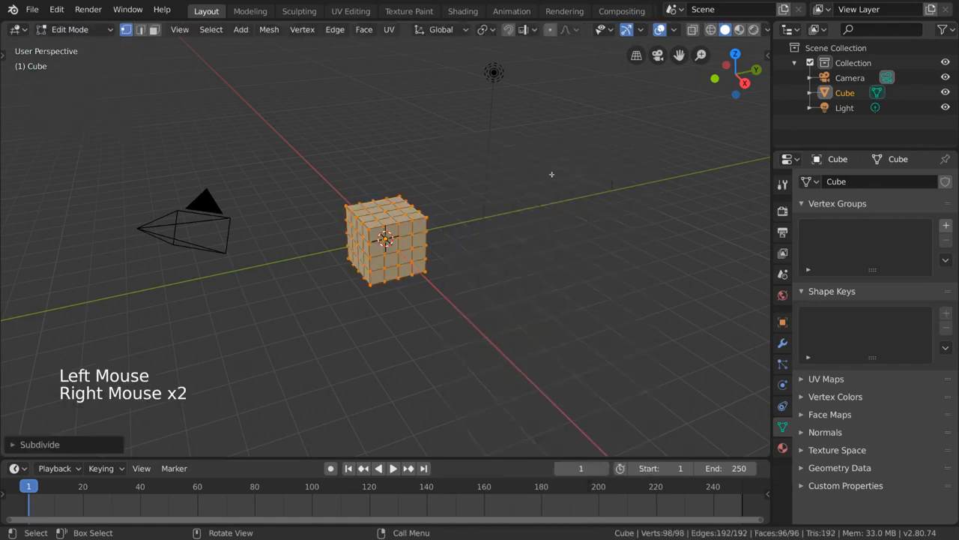
# Scale the subdivided cube by about 2.8 along the global Z axis and return to Object Mode.
pyautogui.press('s')
pyautogui.press('z')
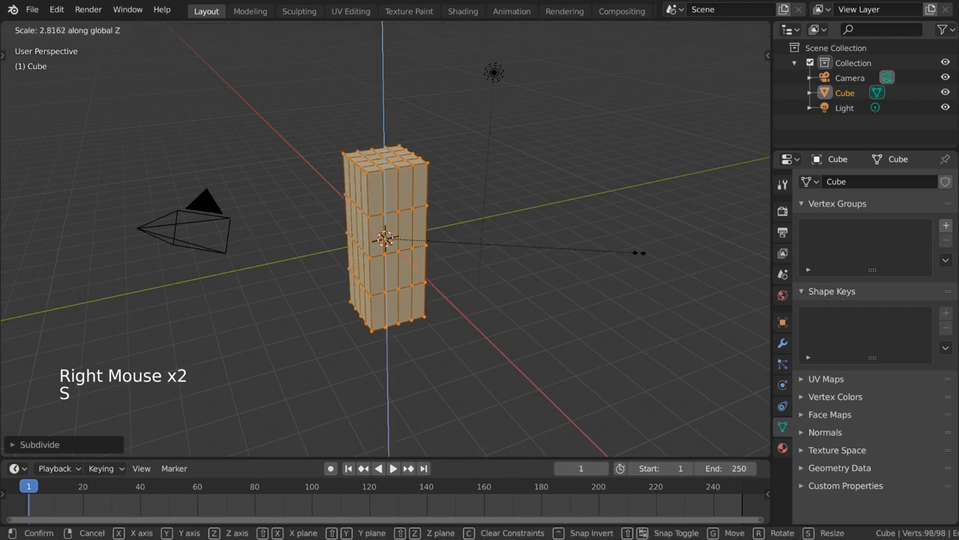
pyautogui.click(635, 256)
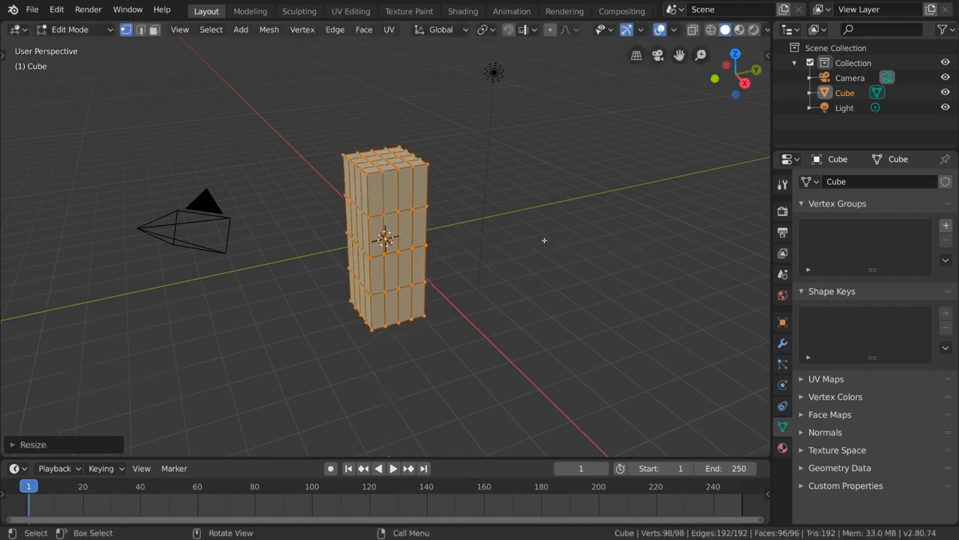
pyautogui.press('Tab')
# Add a single-bone armature at the stretched cube's centre and switch the viewport to wireframe shading.
pyautogui.click(194, 29)
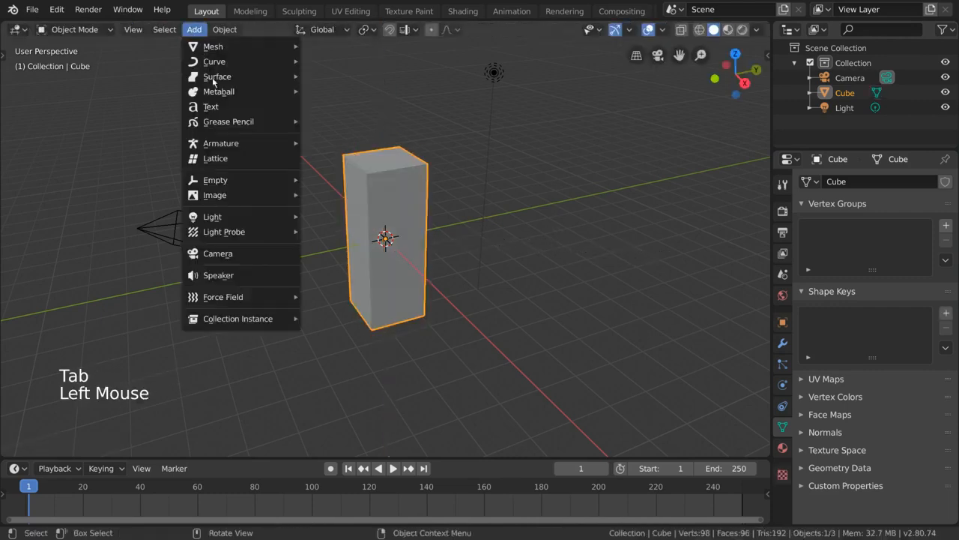
pyautogui.moveTo(217, 143)
pyautogui.click(360, 143)
pyautogui.press('z')
pyautogui.moveTo(473, 225); pyautogui.dragTo(440, 193, button='middle')
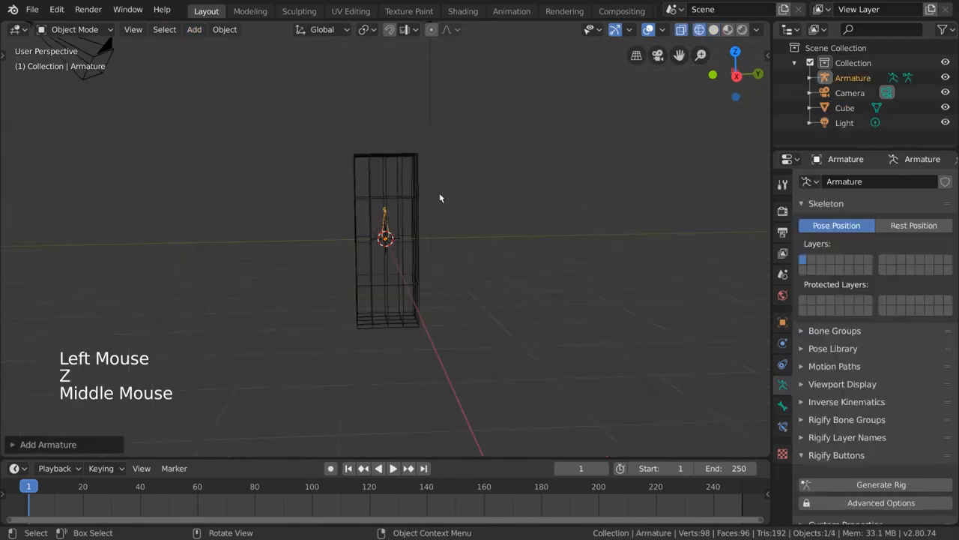
pyautogui.scroll(2, 439, 193)
# In the armature's Edit Mode, move the bone's two ends so it spans the full height of the cube.
pyautogui.press('Tab')
pyautogui.click(386, 194)
pyautogui.press('g')
pyautogui.press('g')
# Subdivide the bone with 2 cuts to make a chain of three bones.
pyautogui.rightClick(553, 193)
pyautogui.click(555, 197)
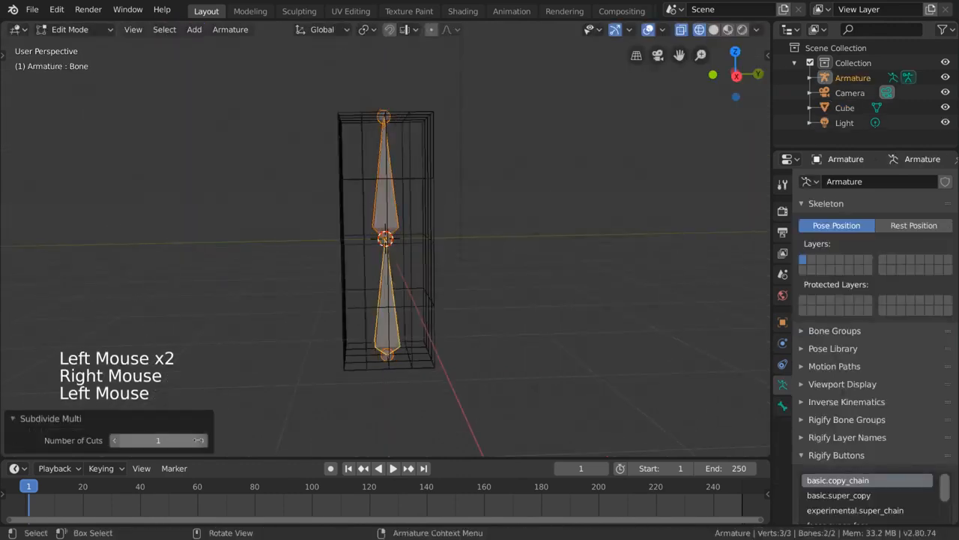
pyautogui.click(202, 440)
pyautogui.click(50, 417)
pyautogui.moveTo(459, 253); pyautogui.dragTo(490, 260, button='middle')
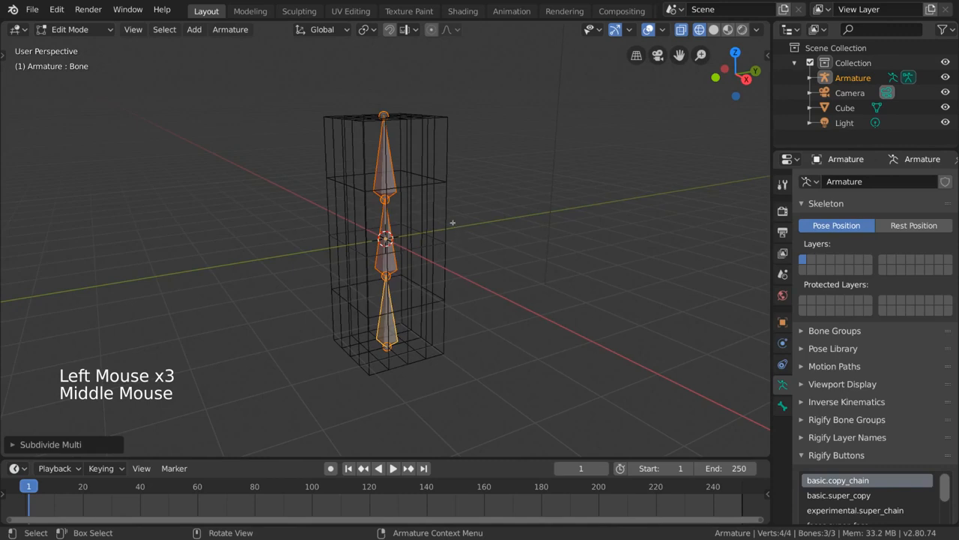
# Return to Object Mode and parent the cube to the armature with automatic weights.
pyautogui.click(105, 32)
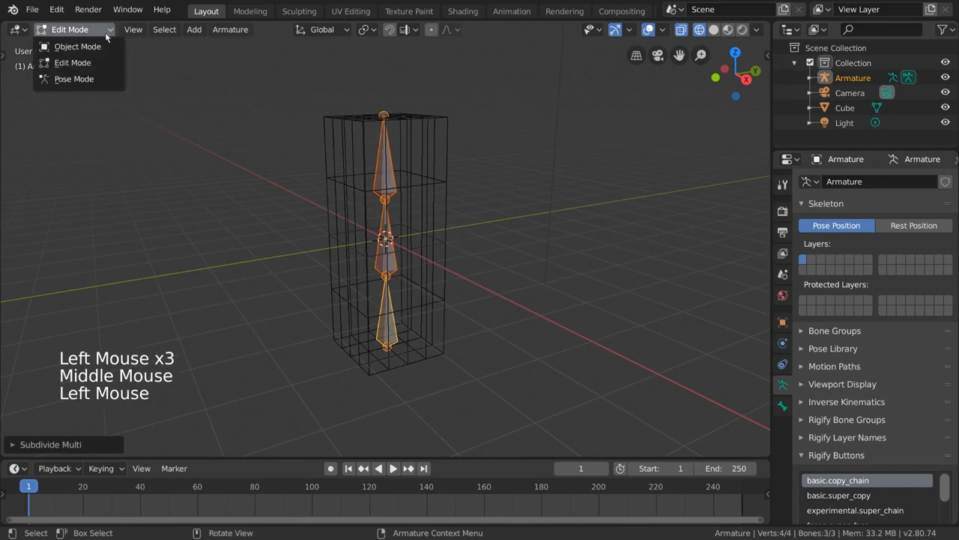
pyautogui.click(105, 47)
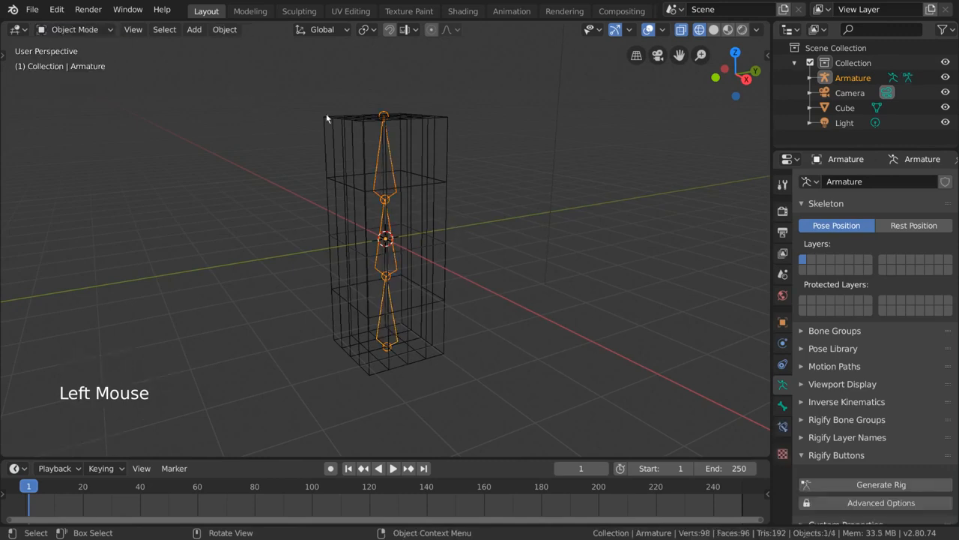
pyautogui.click(444, 177)
pyautogui.press('shift')
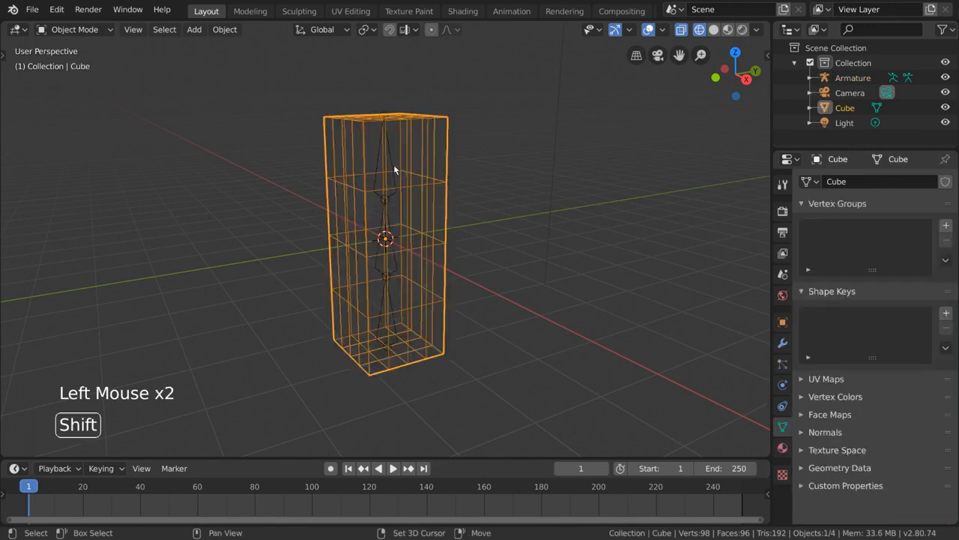
pyautogui.keyDown('shift'); pyautogui.click(394, 165); pyautogui.keyUp('shift')
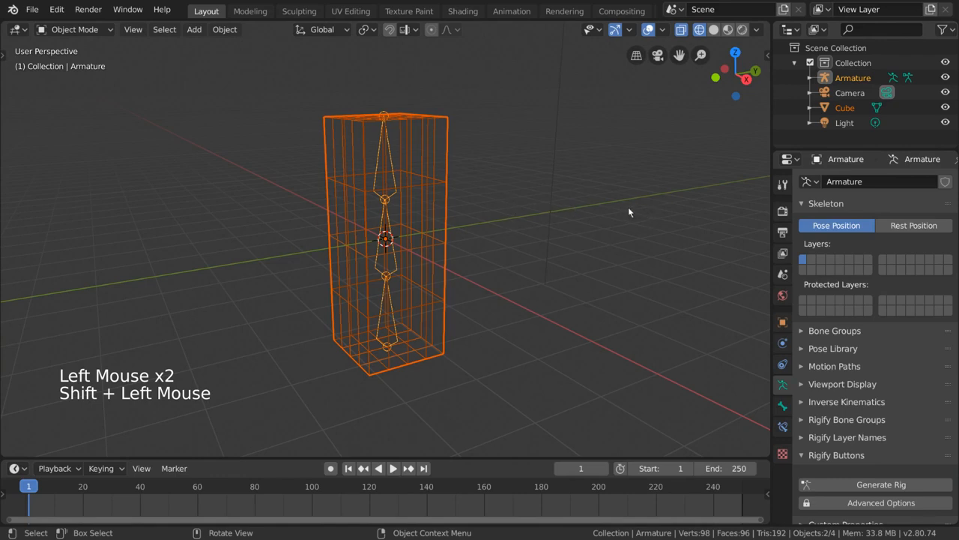
pyautogui.hotkey('ctrl', 'p')
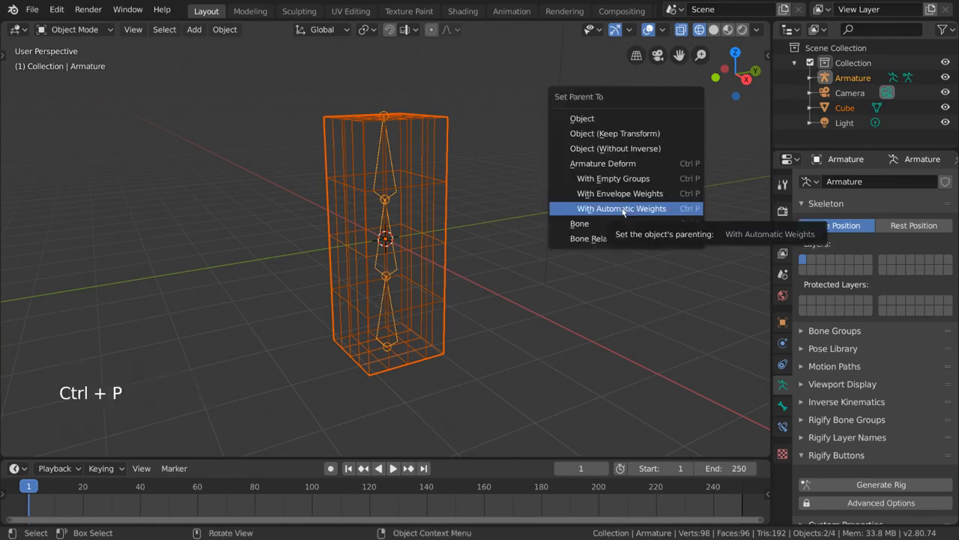
pyautogui.click(669, 211)
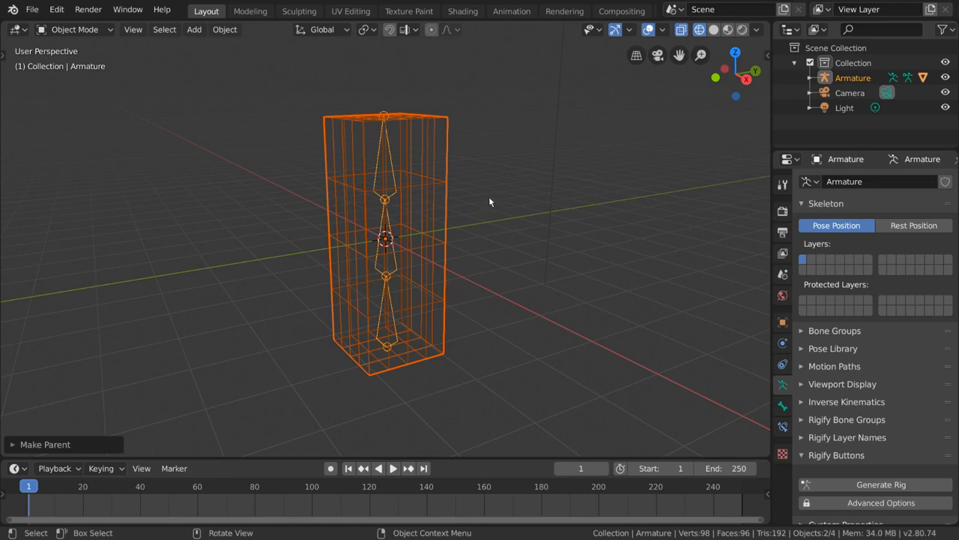
# Put the armature in Pose Mode and rotate the top and middle bones to bend the cube sideways.
pyautogui.click(377, 164)
pyautogui.click(75, 29)
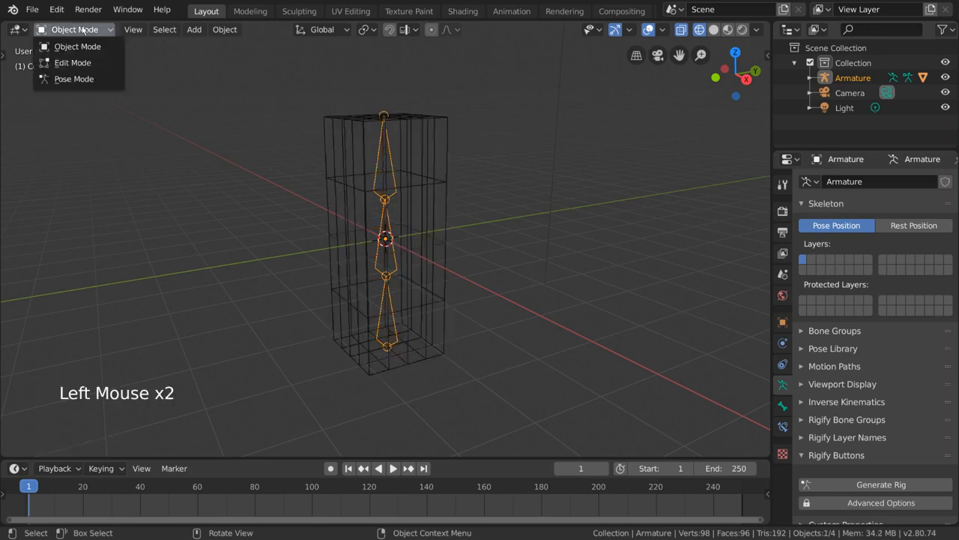
pyautogui.click(84, 78)
pyautogui.press('r')
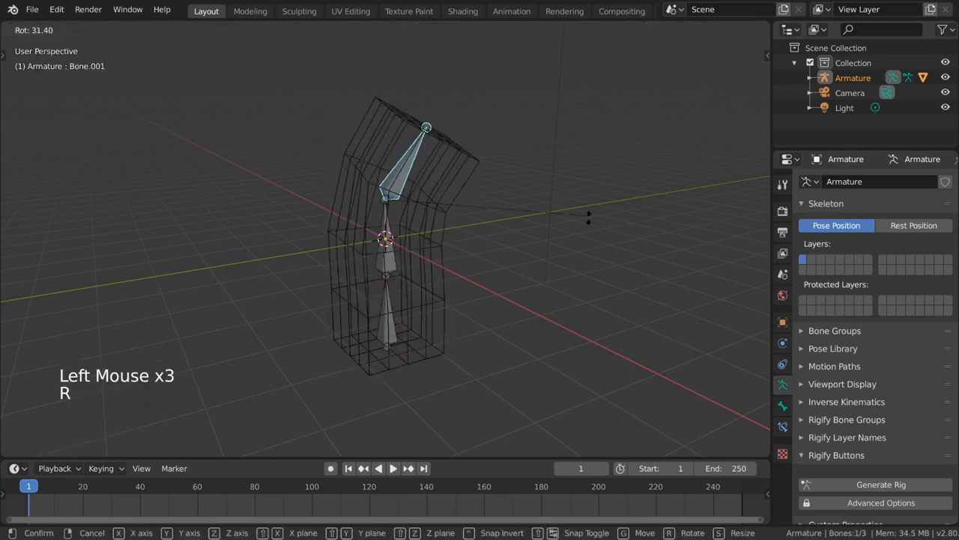
pyautogui.click(570, 232)
pyautogui.click(389, 253)
pyautogui.press('r')
pyautogui.click(547, 218)
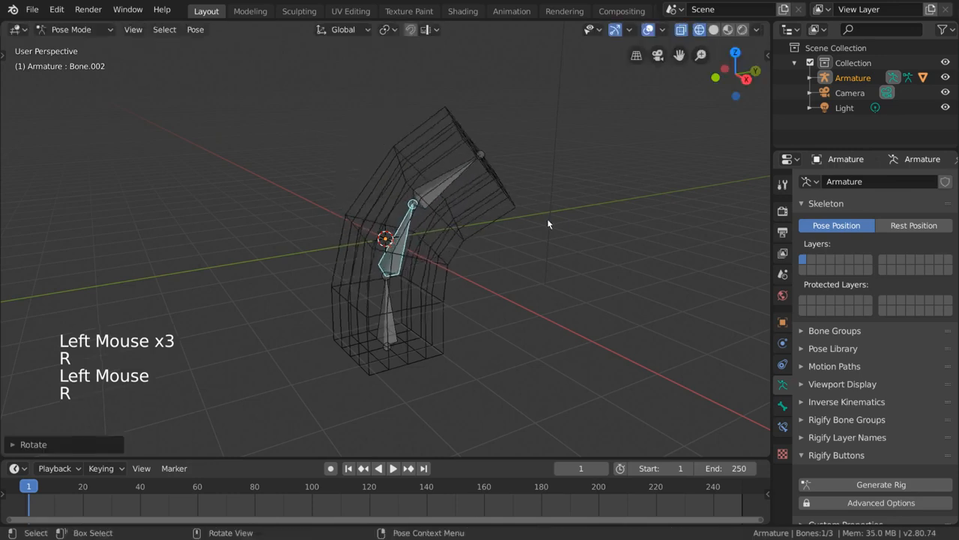
# Switch to solid shading and use trackball rotation to refine the bend of the upper bones, leaving no bone selected.
pyautogui.press('z')
pyautogui.moveTo(545, 233); pyautogui.dragTo(526, 215, button='middle')
pyautogui.press('r')
pyautogui.press('r')
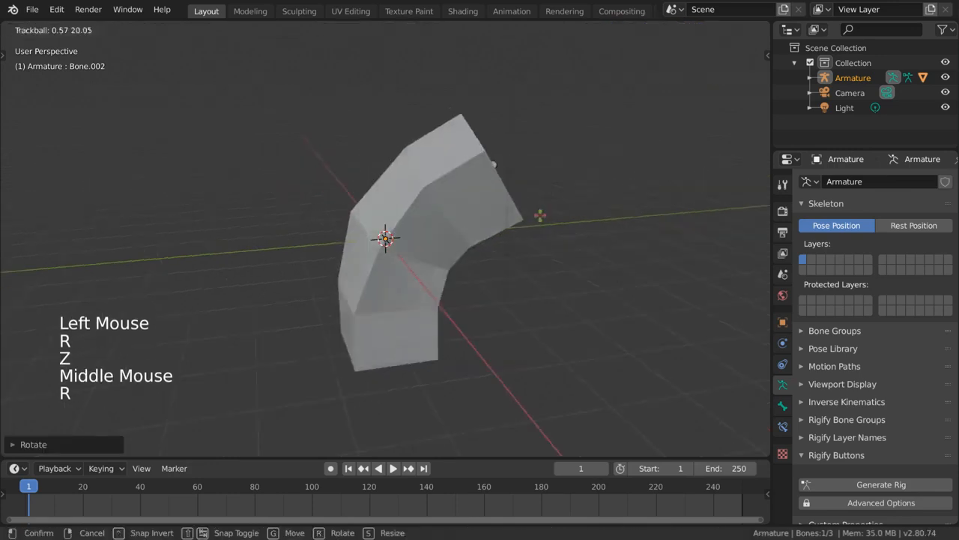
pyautogui.click(511, 187)
pyautogui.click(610, 250)
pyautogui.moveTo(610, 250); pyautogui.dragTo(616, 251, button='middle')
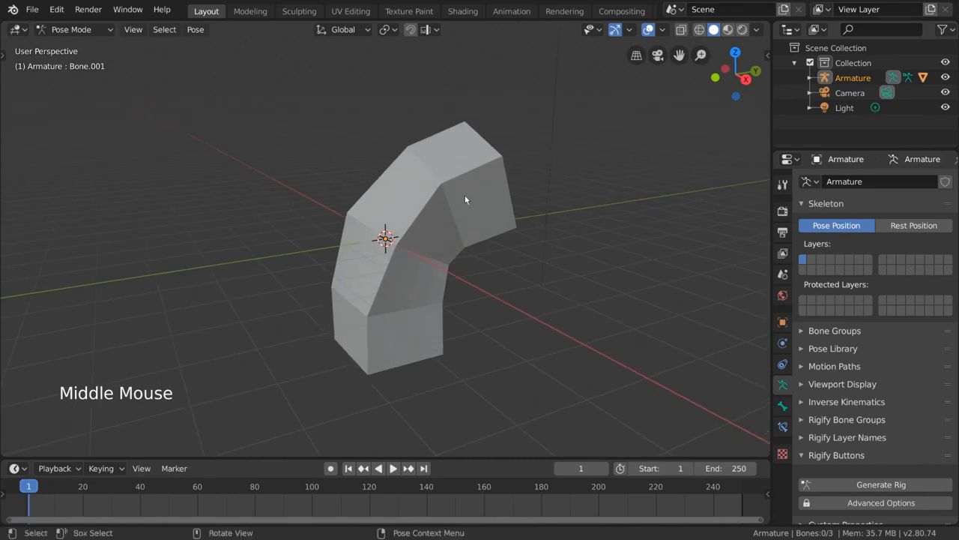
# Return to Object Mode and select the bent cube, showing its vertex groups in the object data properties.
pyautogui.click(101, 30)
pyautogui.click(69, 45)
pyautogui.click(400, 155)
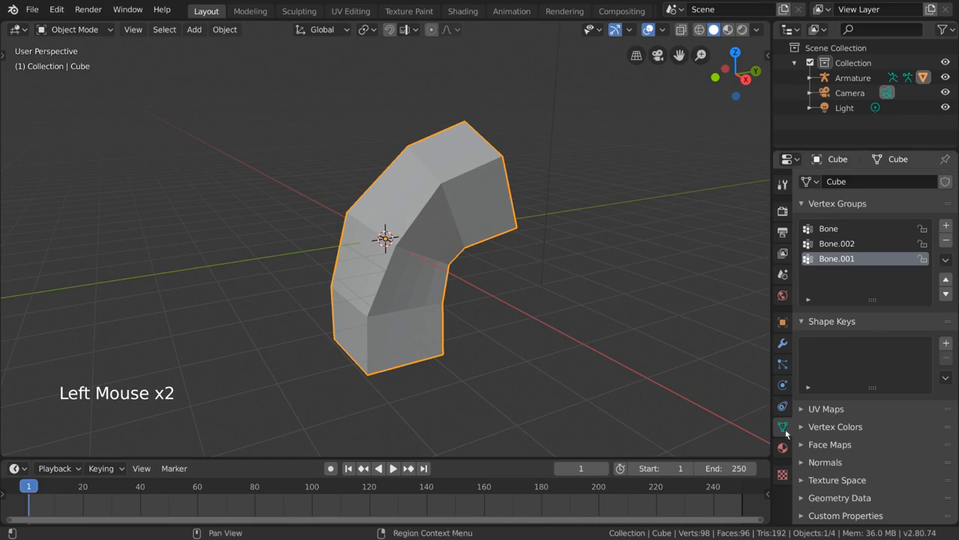
# Examine the cube's vertex groups Bone, Bone.002 and Bone.001 one by one.
pyautogui.click(851, 229)
pyautogui.click(854, 244)
pyautogui.click(859, 258)
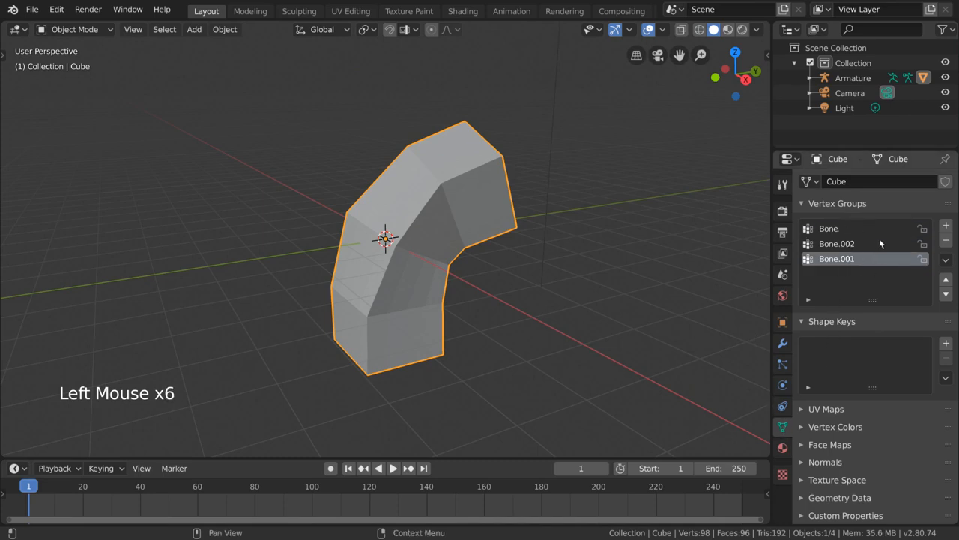
pyautogui.click(866, 244)
pyautogui.click(867, 230)
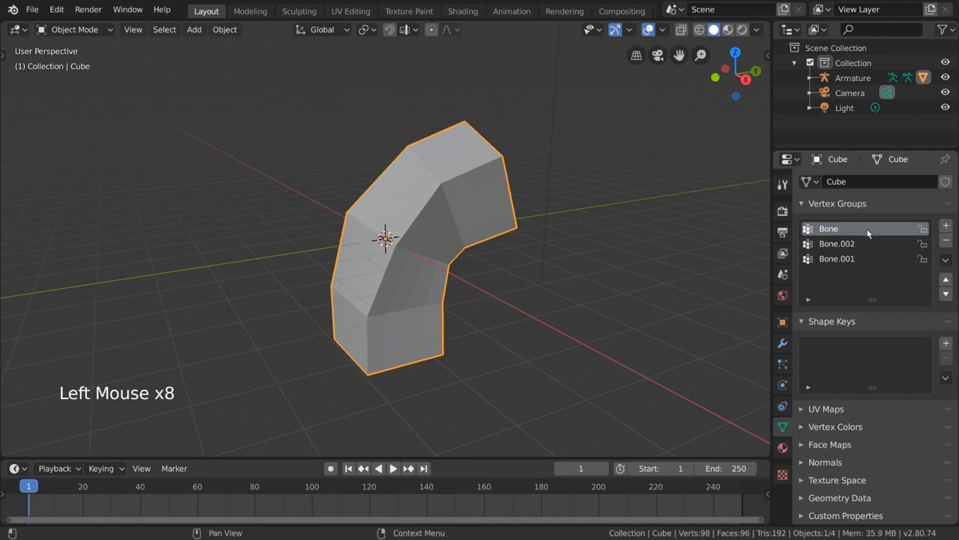
pyautogui.click(869, 244)
pyautogui.click(871, 258)
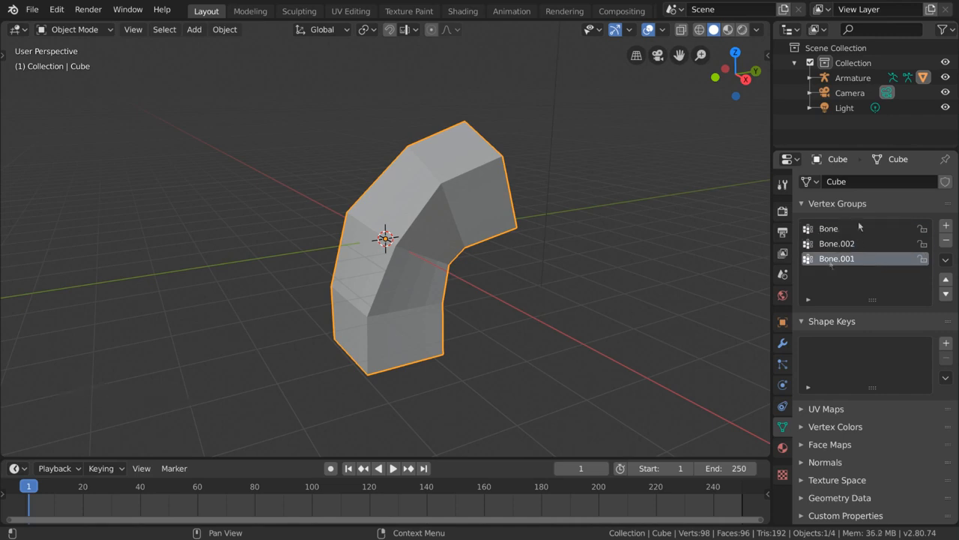
pyautogui.click(860, 245)
pyautogui.click(861, 229)
pyautogui.click(860, 258)
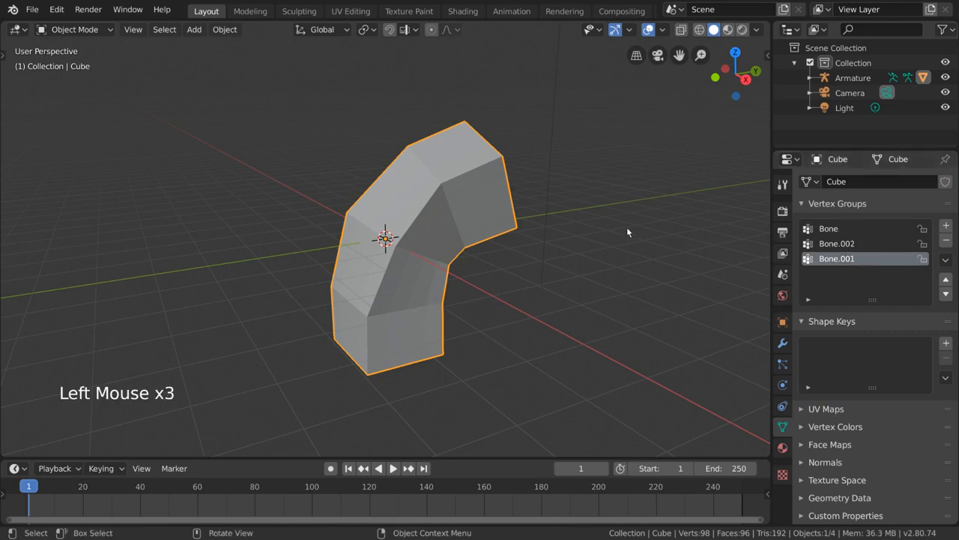
# In wireframe shading, put the armature in Pose Mode and rename the top bone to Top.
pyautogui.press('z')
pyautogui.click(419, 215)
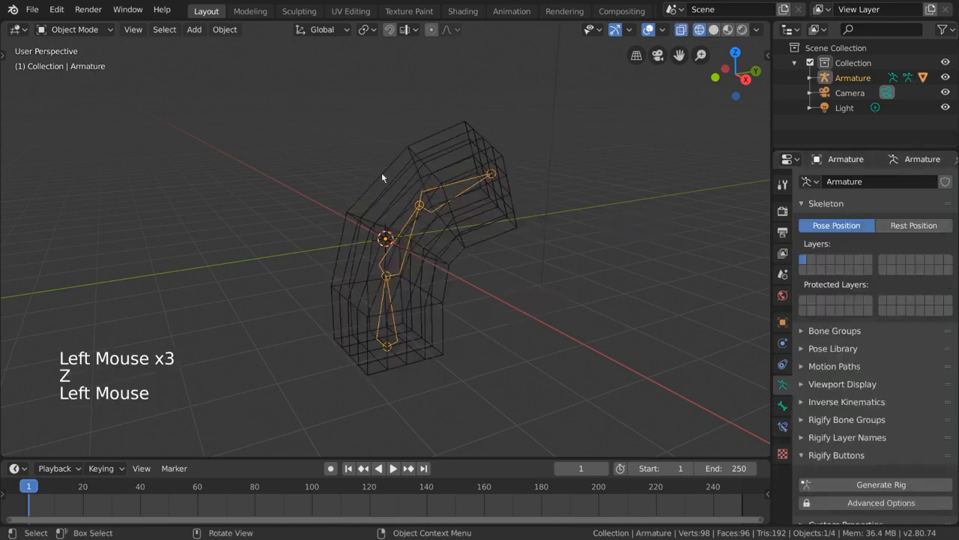
pyautogui.click(75, 30)
pyautogui.click(86, 77)
pyautogui.click(455, 197)
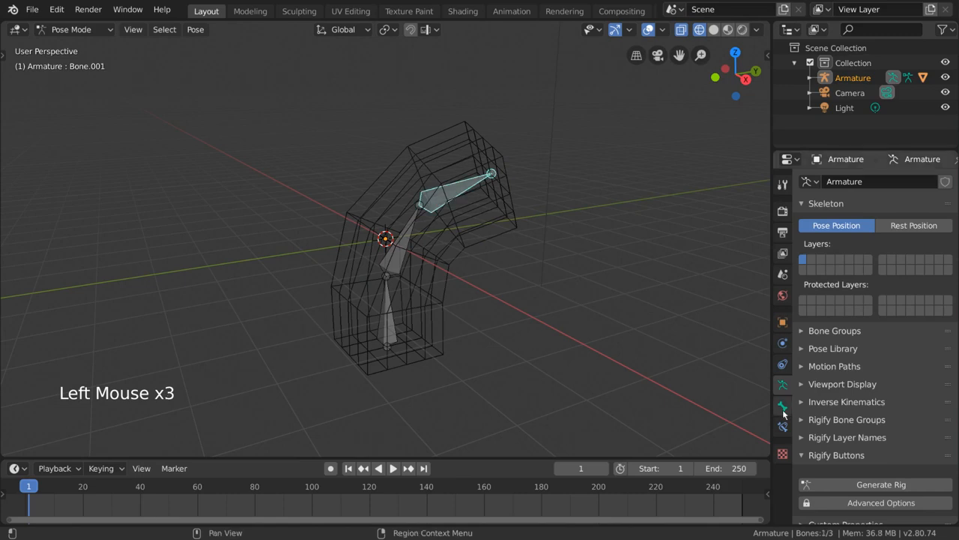
pyautogui.click(783, 405)
pyautogui.click(876, 177)
pyautogui.write('Top')
pyautogui.press('Return')
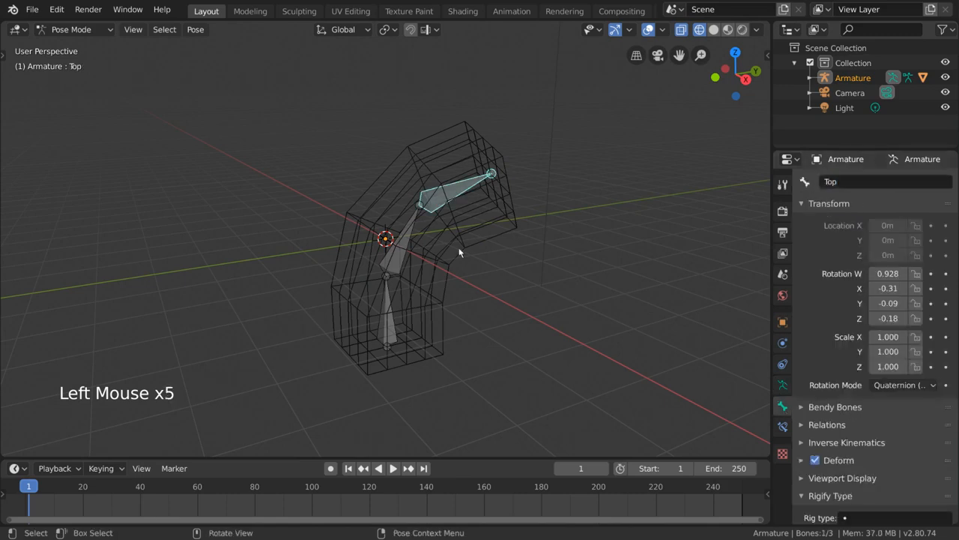
# Rename the middle bone to Mid.
pyautogui.click(403, 266)
pyautogui.click(876, 181)
pyautogui.write('Mid')
pyautogui.press('Return')
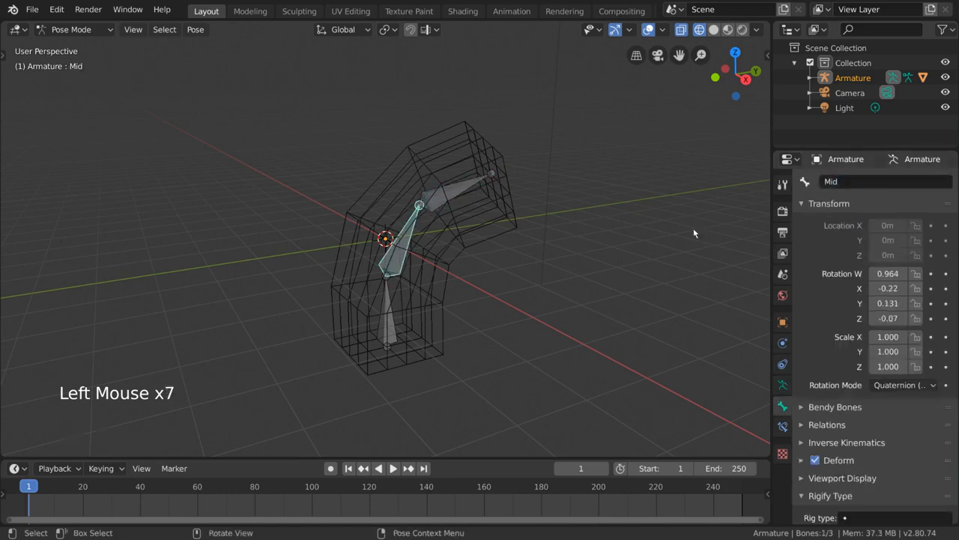
# Rename the lowest bone of the chain to Bot.
pyautogui.click(382, 311)
pyautogui.click(382, 311)
pyautogui.click(841, 187)
pyautogui.write('Bot')
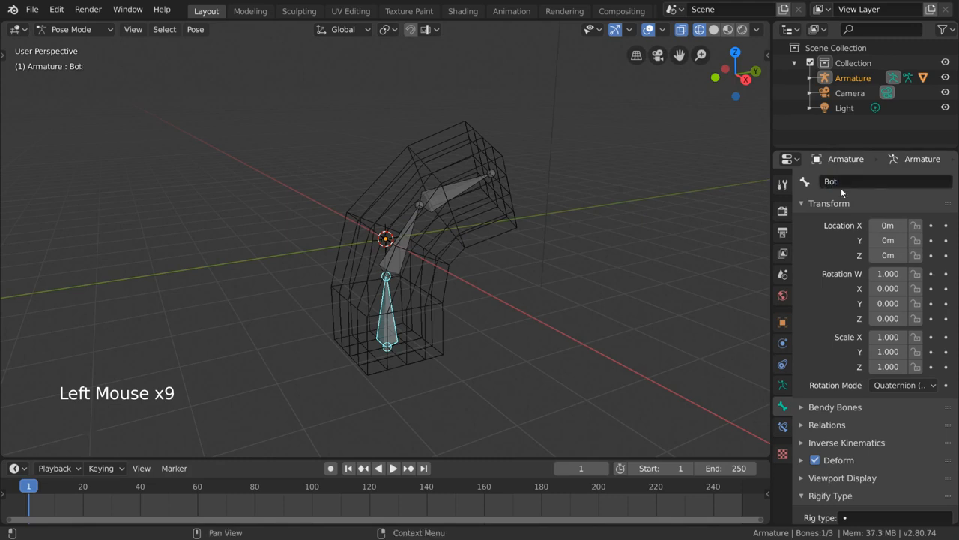
pyautogui.press('Return')
# Return to Object Mode, select the cube and check its vertex groups Bot, Mid and Top, leaving Top active.
pyautogui.click(71, 29)
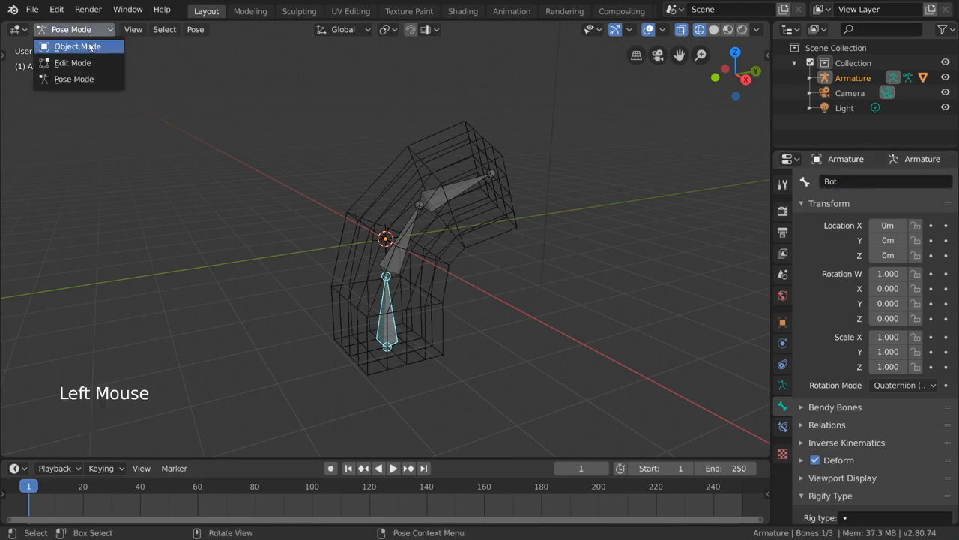
pyautogui.click(75, 43)
pyautogui.click(411, 154)
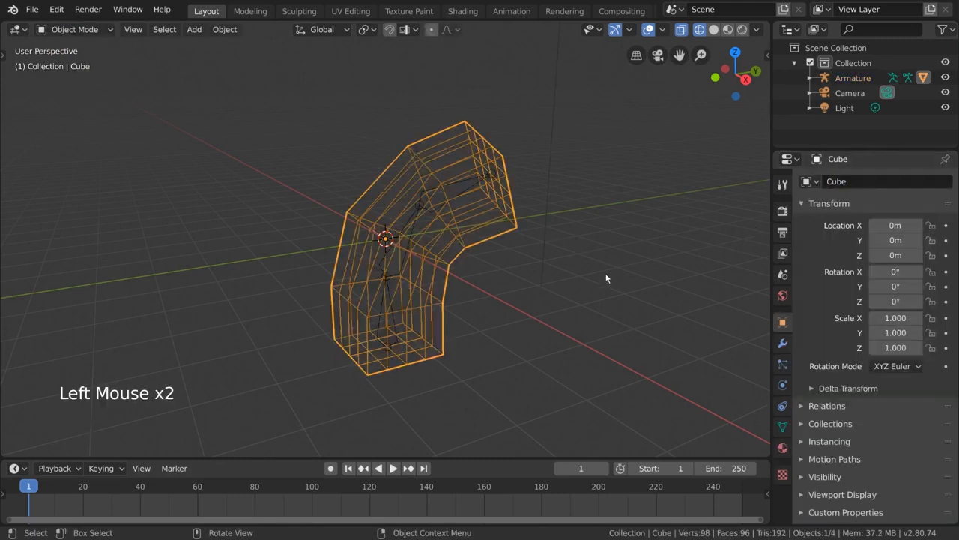
pyautogui.click(782, 427)
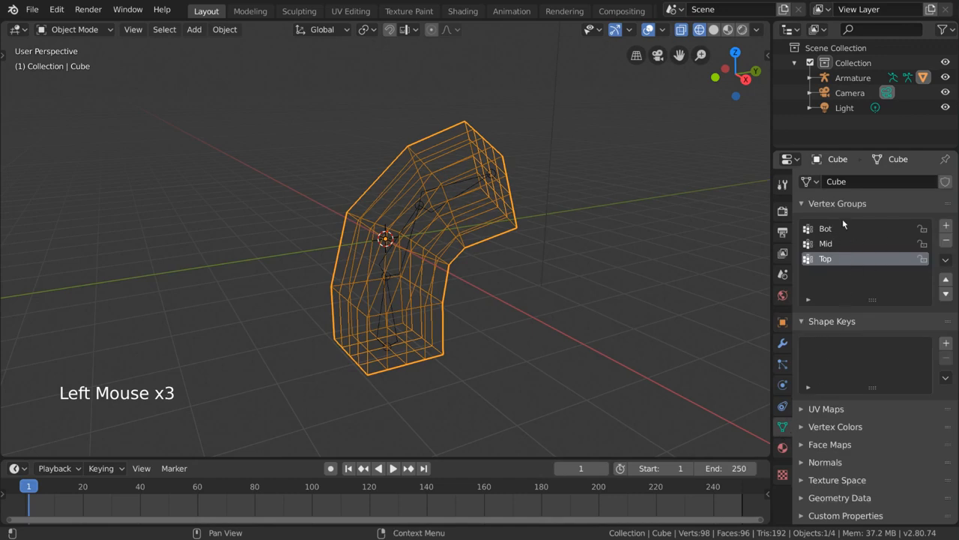
pyautogui.click(854, 245)
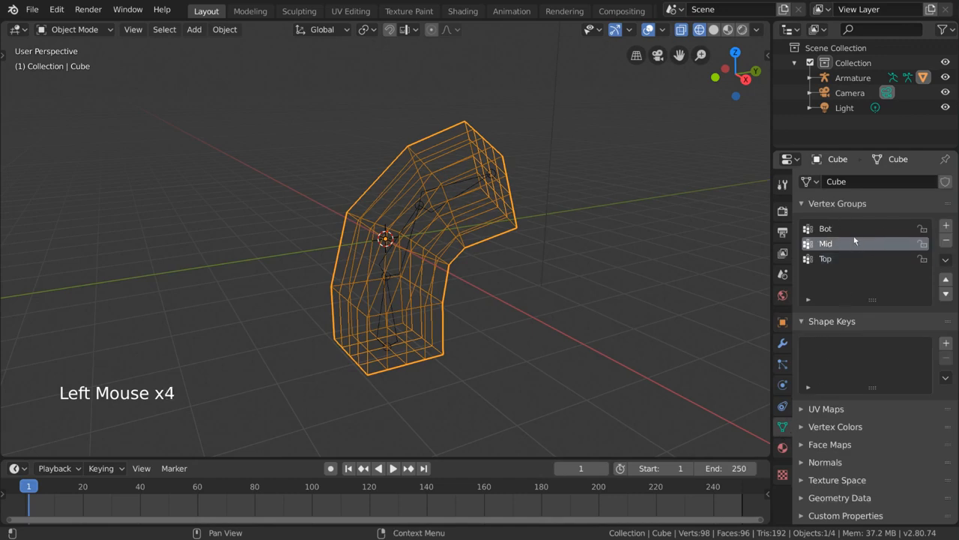
pyautogui.click(855, 231)
pyautogui.click(855, 245)
pyautogui.click(853, 259)
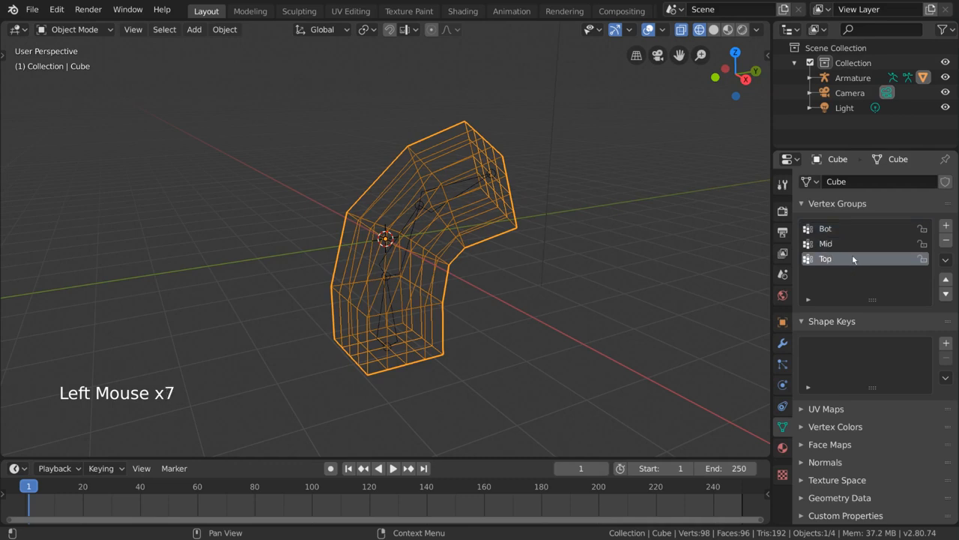
# Switch to solid shading and put the cube in Weight Paint mode to display the Top group's weights.
pyautogui.press('z')
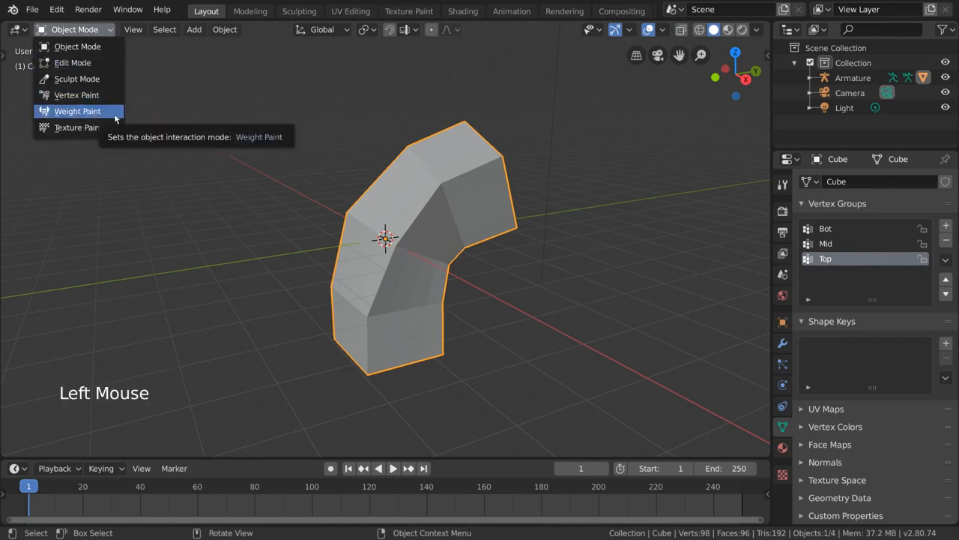
pyautogui.click(115, 114)
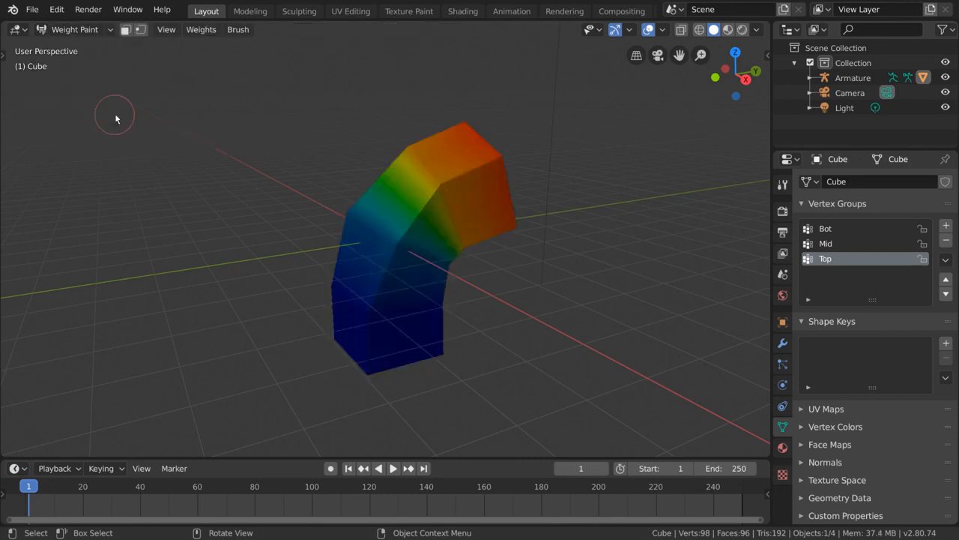
# Switch the cube to Object Mode and back to Weight Paint.
pyautogui.hotkey('ctrl', 'Tab')
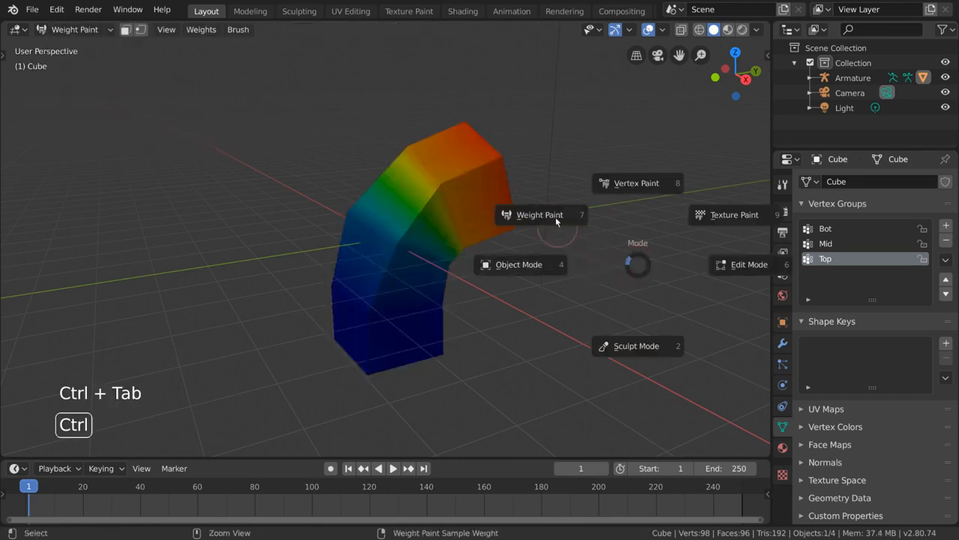
pyautogui.click(533, 258)
pyautogui.hotkey('ctrl', 'Tab')
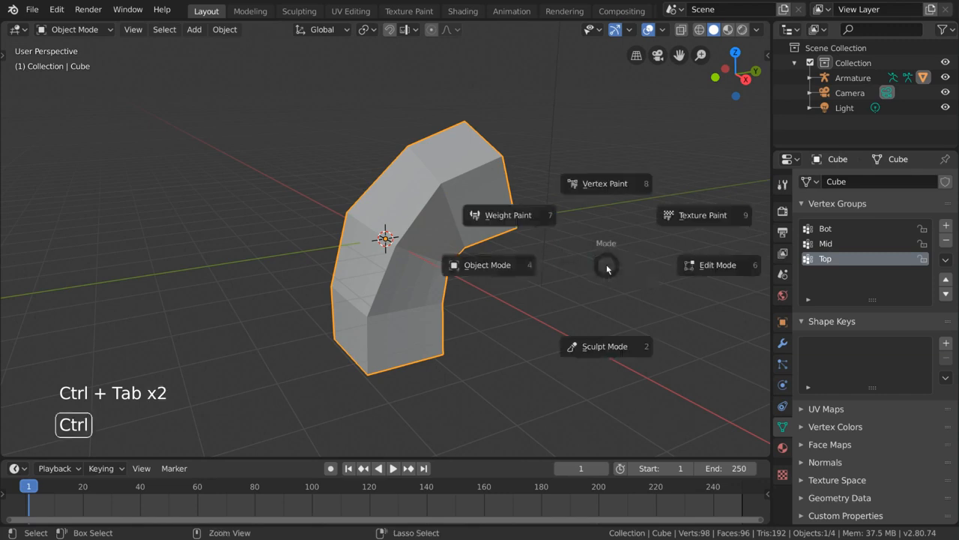
pyautogui.click(507, 215)
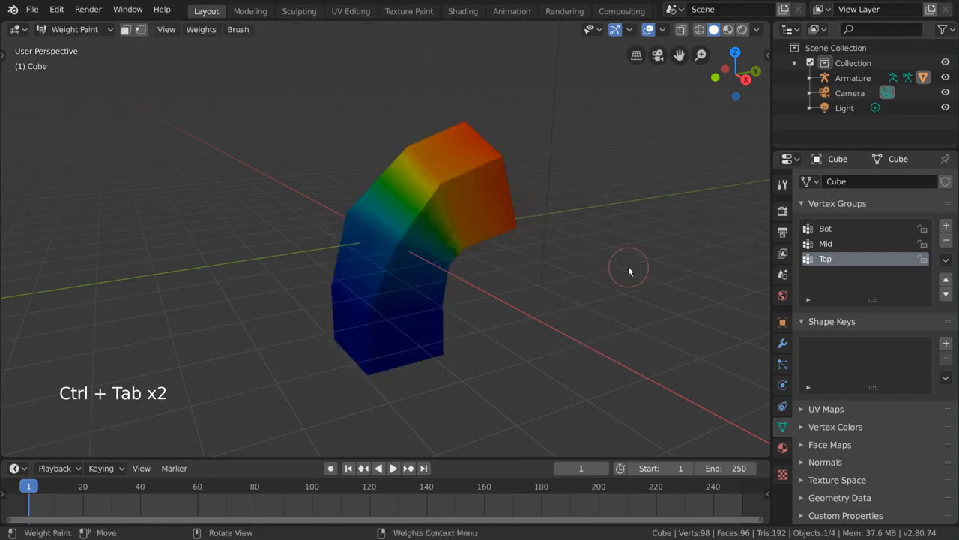
# Compare the weights of the Bot, Mid and Top vertex groups on the bent cube, leaving Bot active.
pyautogui.moveTo(614, 269)
pyautogui.mouseDown(button='middle')
pyautogui.moveTo(540, 263)
pyautogui.moveTo(555, 252)
pyautogui.moveTo(621, 255)
pyautogui.moveTo(627, 272)
pyautogui.moveTo(589, 268)
pyautogui.mouseUp(button='middle')
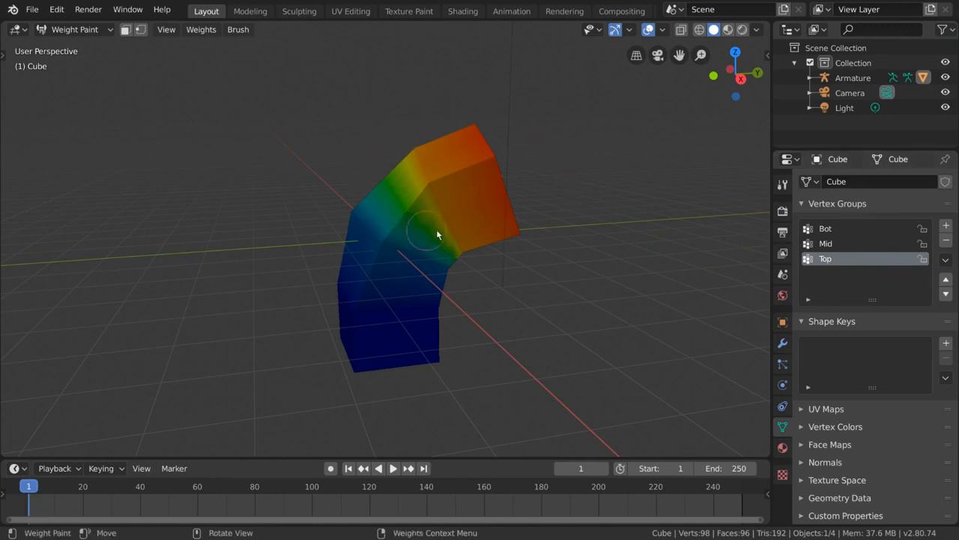
pyautogui.moveTo(519, 147)
pyautogui.mouseDown(button='middle')
pyautogui.moveTo(476, 146)
pyautogui.moveTo(503, 168)
pyautogui.moveTo(516, 154)
pyautogui.moveTo(501, 142)
pyautogui.moveTo(494, 172)
pyautogui.moveTo(484, 169)
pyautogui.mouseUp(button='middle')
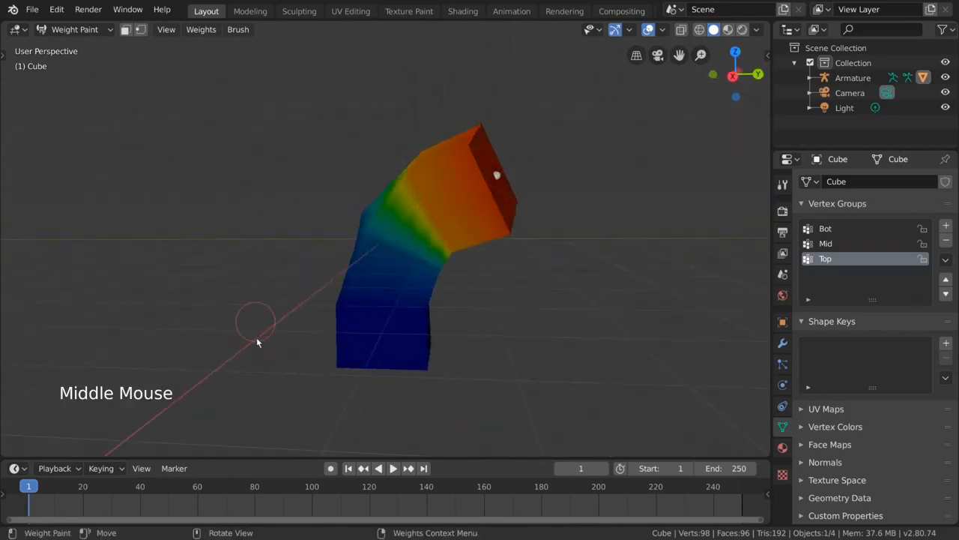
pyautogui.moveTo(442, 327); pyautogui.dragTo(531, 257, button='middle')
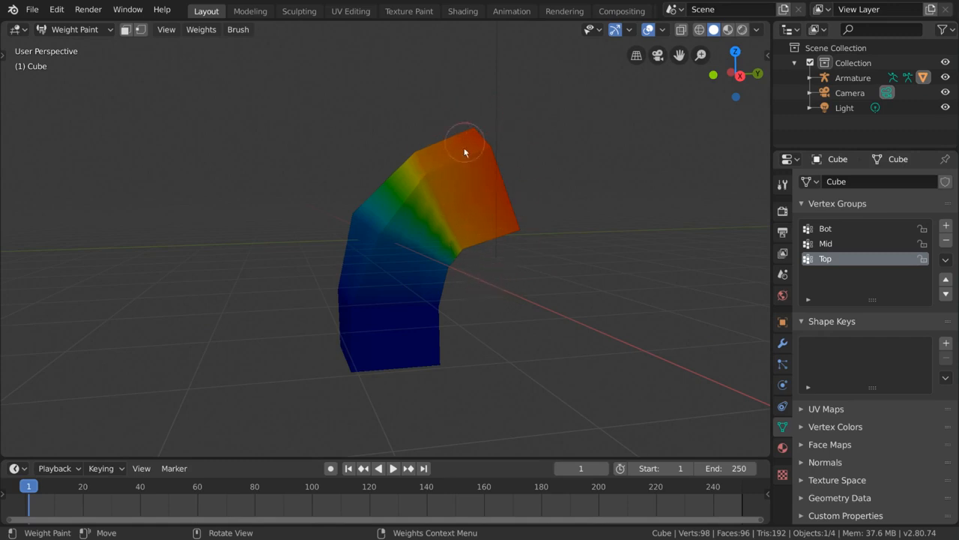
pyautogui.moveTo(464, 152); pyautogui.dragTo(478, 193, button='middle')
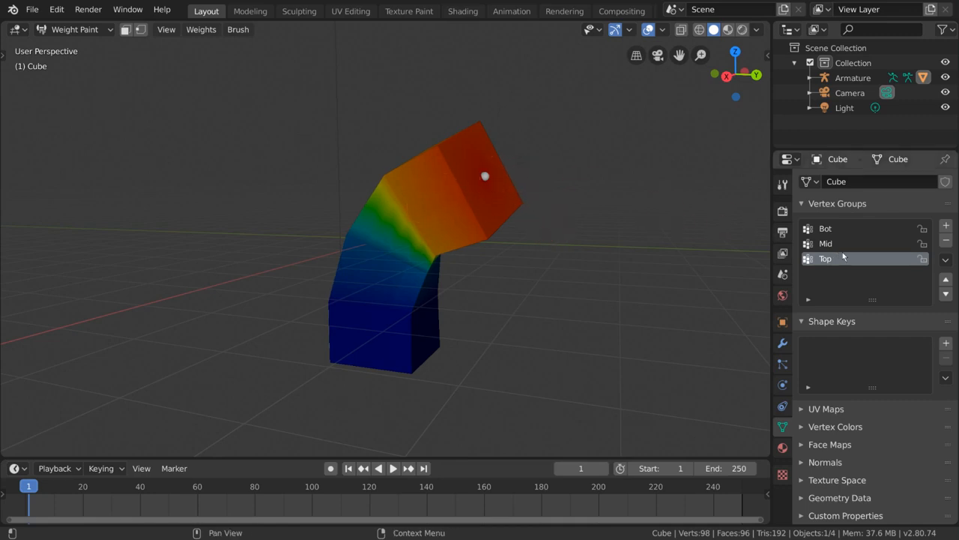
pyautogui.moveTo(486, 175); pyautogui.dragTo(496, 180, button='middle')
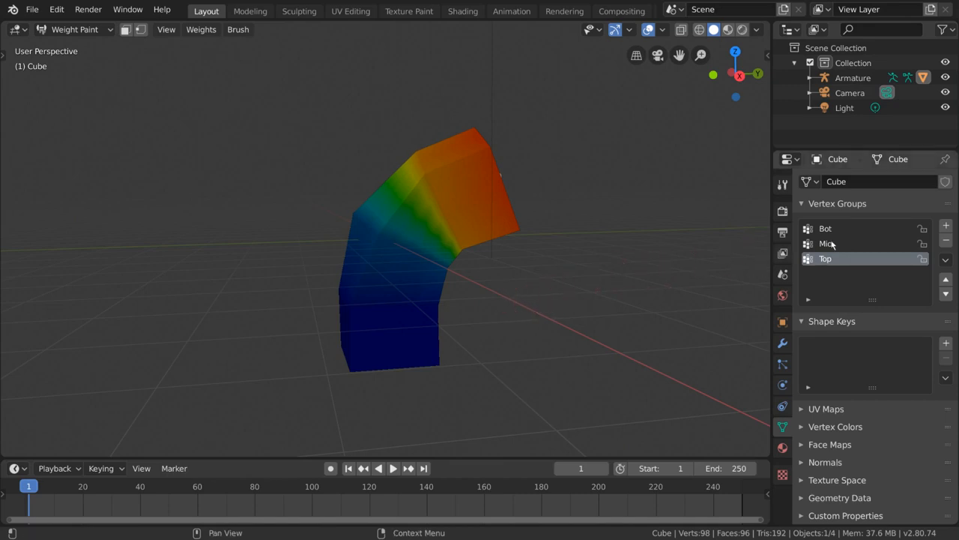
pyautogui.click(859, 243)
pyautogui.click(861, 229)
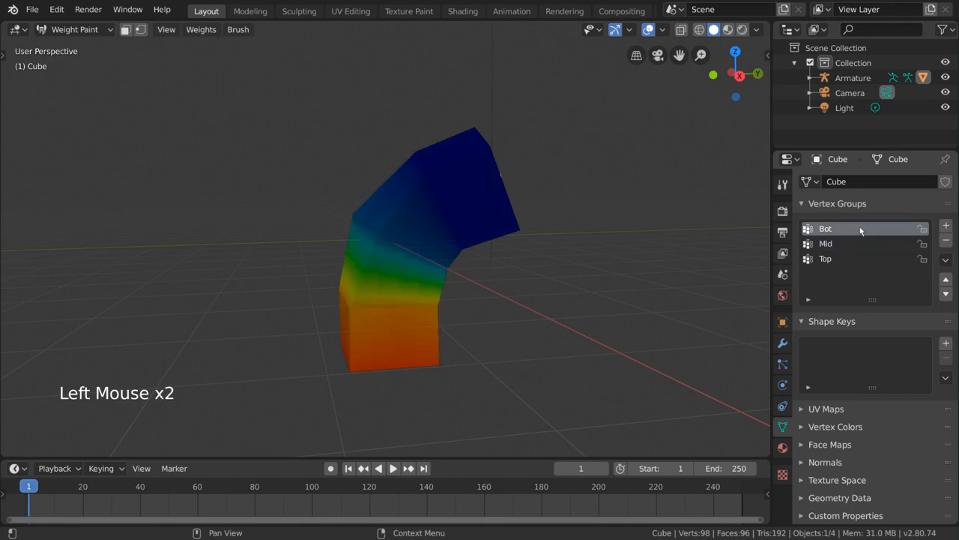
pyautogui.click(859, 244)
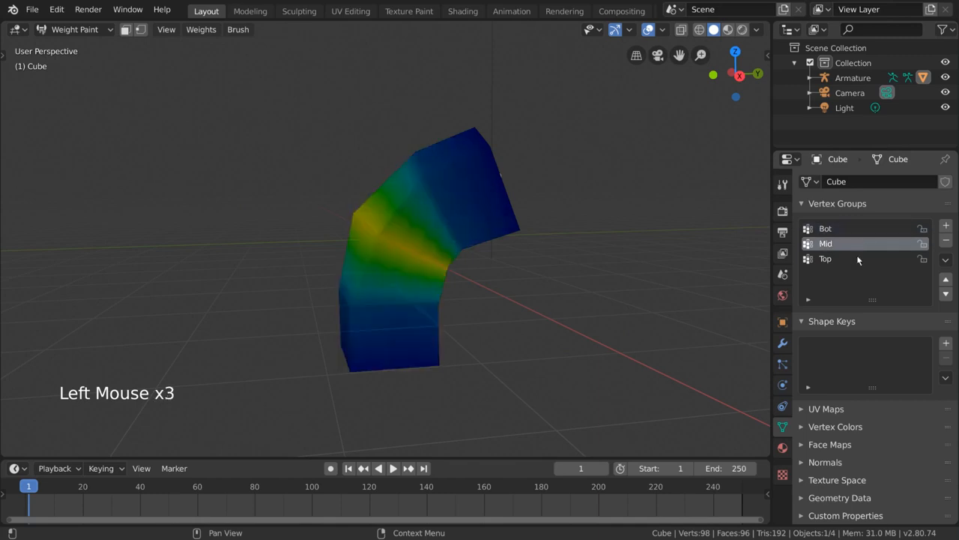
pyautogui.click(857, 259)
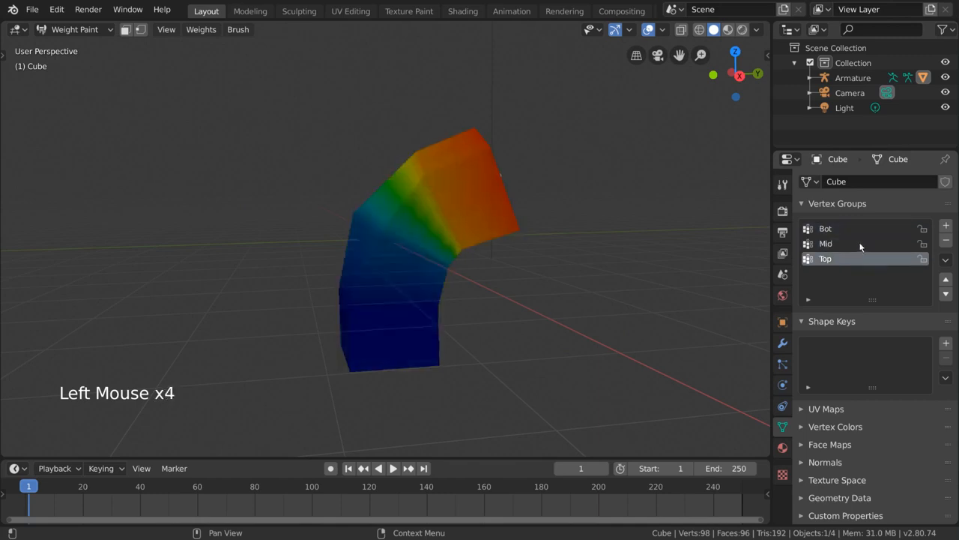
pyautogui.click(861, 244)
pyautogui.click(861, 230)
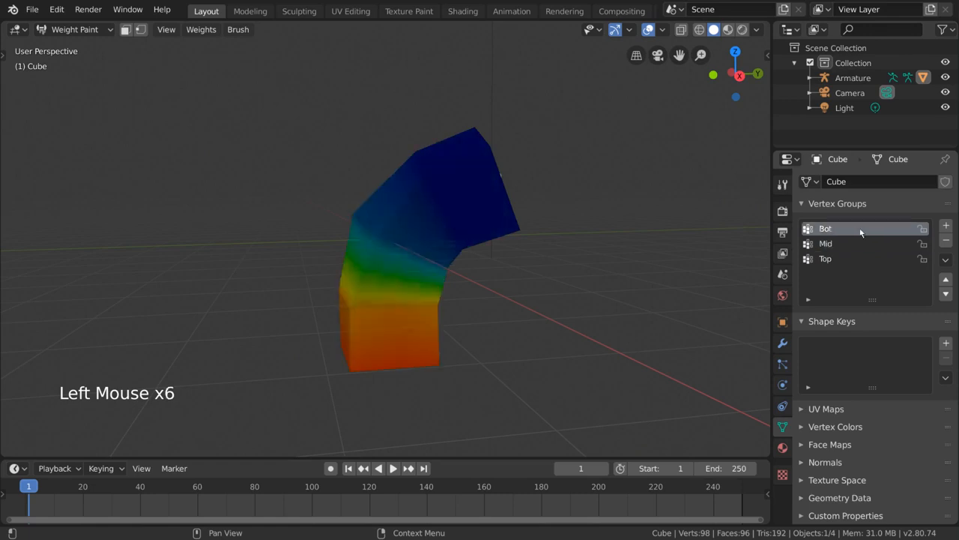
pyautogui.moveTo(566, 272)
pyautogui.mouseDown(button='middle')
pyautogui.moveTo(578, 267)
pyautogui.moveTo(548, 271)
pyautogui.moveTo(570, 269)
pyautogui.mouseUp(button='middle')
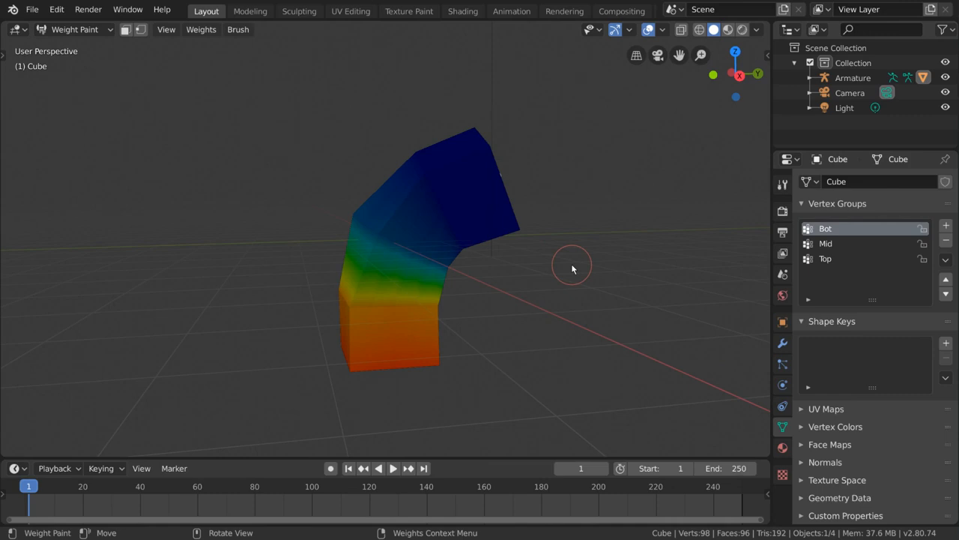
# Try to select the top bone directly in Weight Paint mode and undo the result.
pyautogui.click(502, 179)
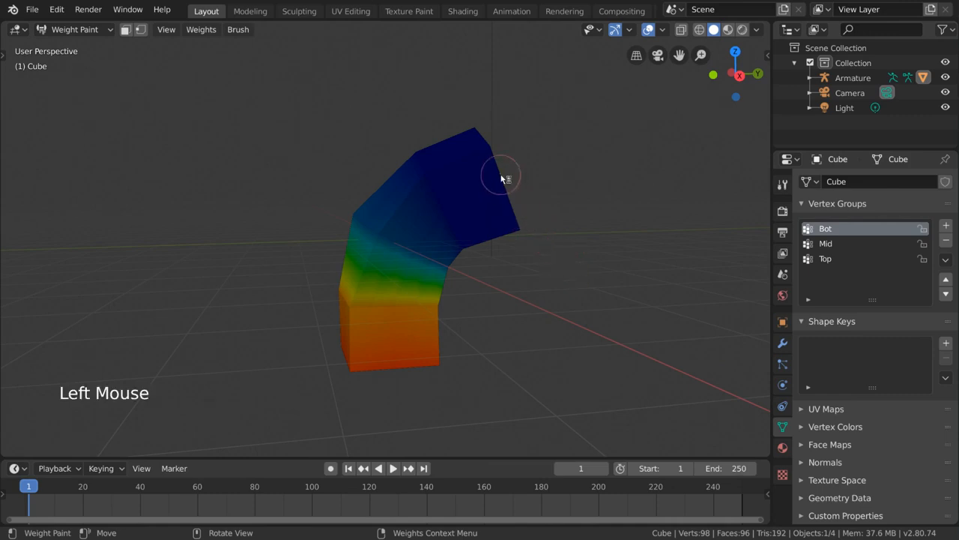
pyautogui.moveTo(502, 178); pyautogui.dragTo(508, 182)
pyautogui.moveTo(525, 199)
pyautogui.mouseDown(button='middle')
pyautogui.moveTo(488, 194)
pyautogui.moveTo(520, 213)
pyautogui.moveTo(519, 182)
pyautogui.mouseUp(button='middle')
pyautogui.hotkey('ctrl', 'z')
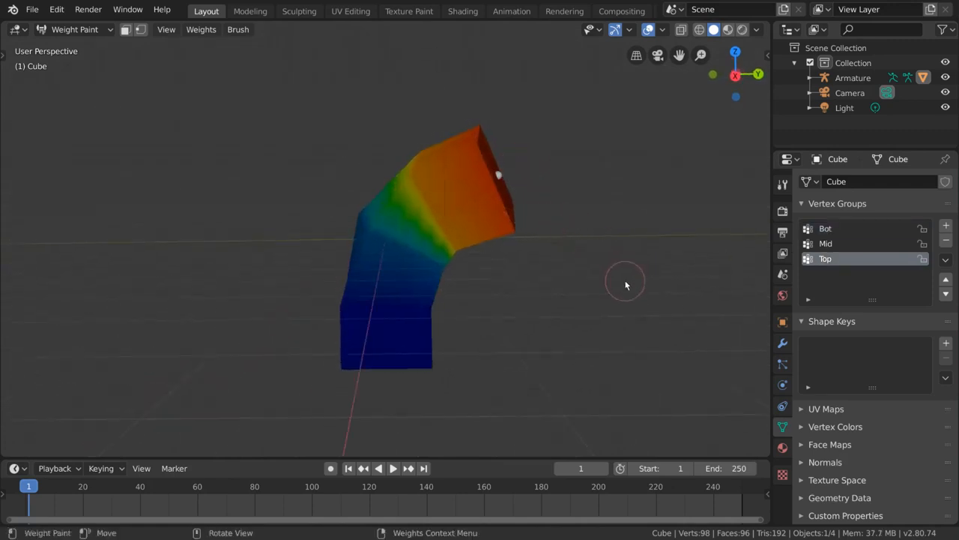
# In Object Mode, select the armature and add the cube as the active object, then put the cube back in Weight Paint mode.
pyautogui.hotkey('ctrl', 'Tab')
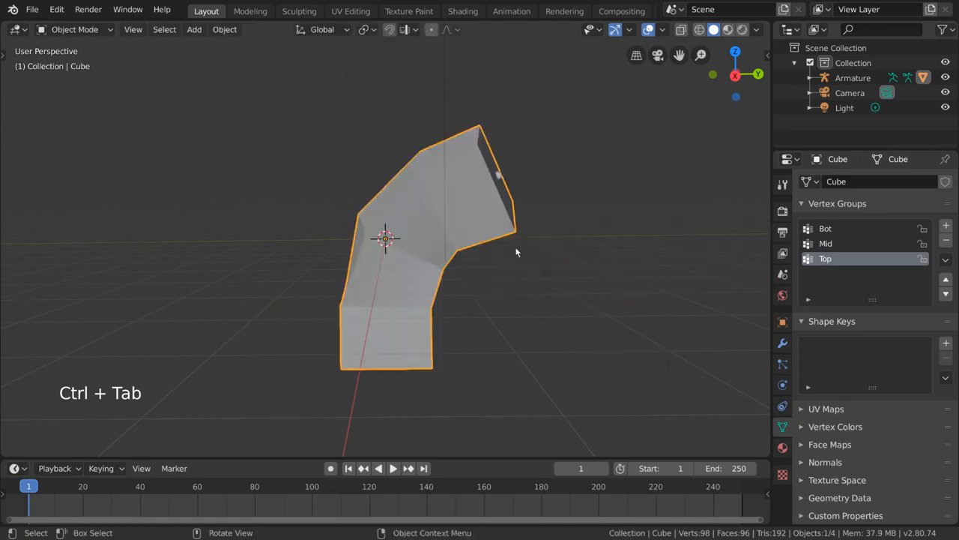
pyautogui.click(499, 175)
pyautogui.press('z')
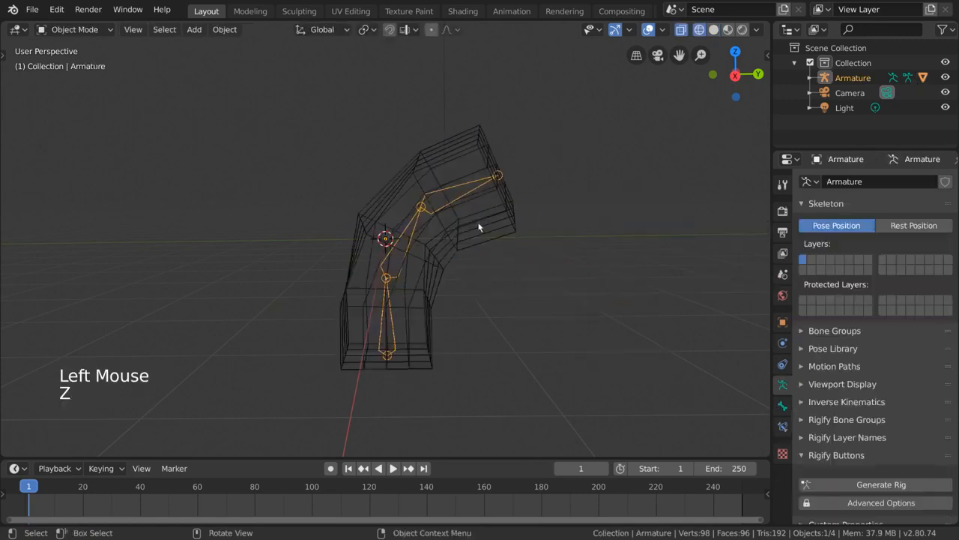
pyautogui.keyDown('shift'); pyautogui.click(519, 225); pyautogui.keyUp('shift')
pyautogui.press('z')
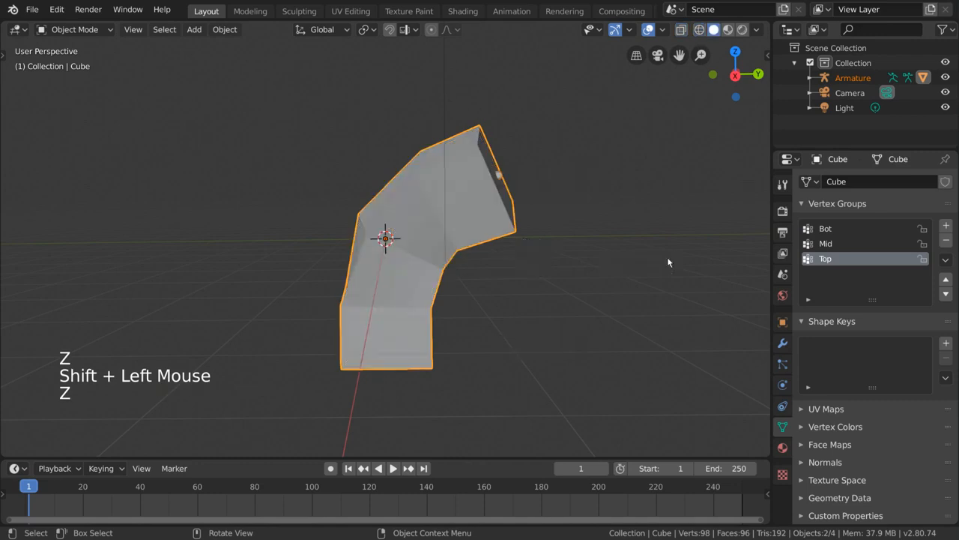
pyautogui.hotkey('ctrl', 'Tab')
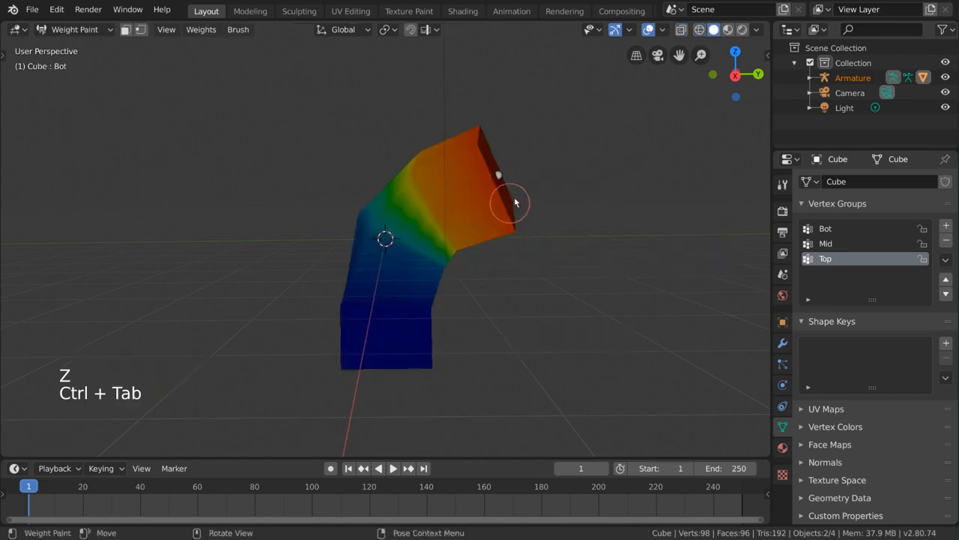
# Using wireframe shading, select the middle bone and then the top bone, and return to solid shading.
pyautogui.press('z')
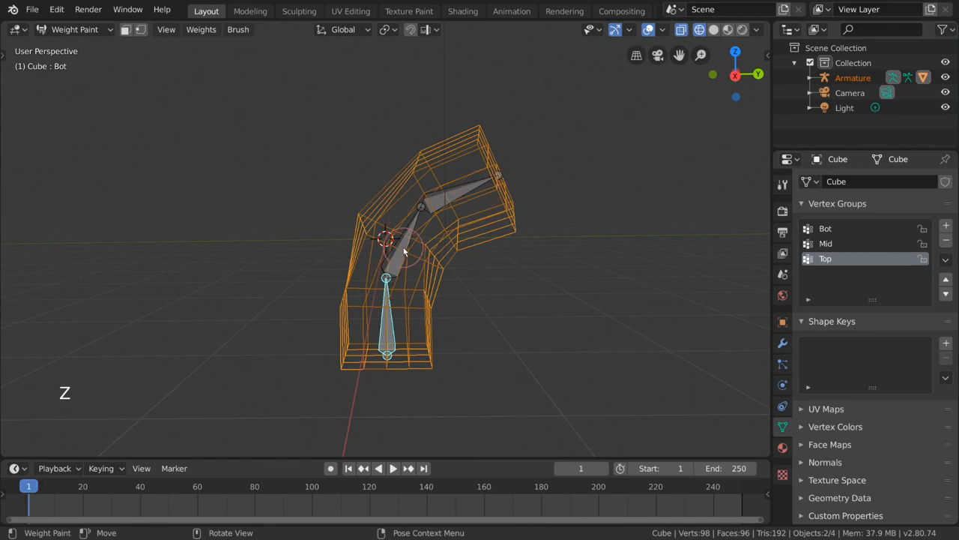
pyautogui.press('ctrl')
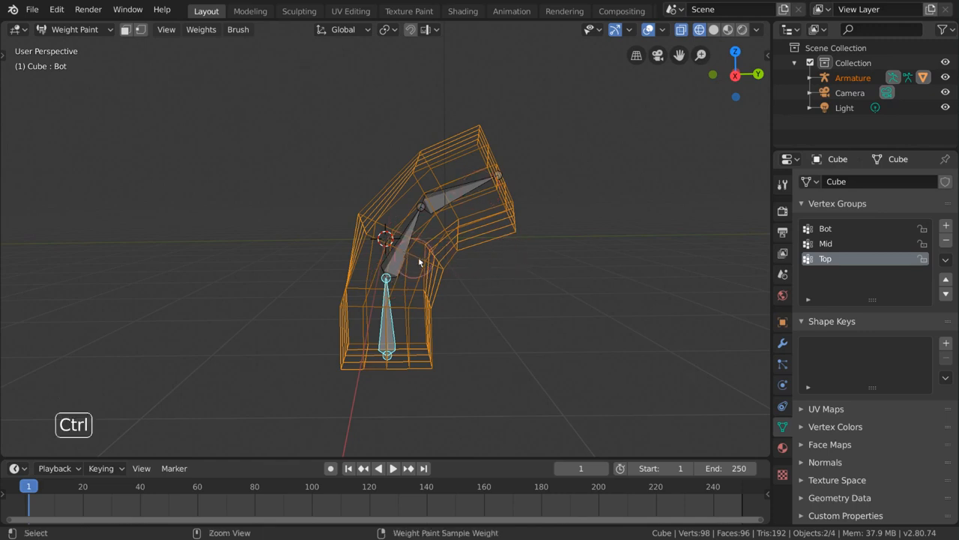
pyautogui.keyDown('ctrl'); pyautogui.click(402, 263); pyautogui.keyUp('ctrl')
pyautogui.keyDown('ctrl'); pyautogui.click(437, 210); pyautogui.keyUp('ctrl')
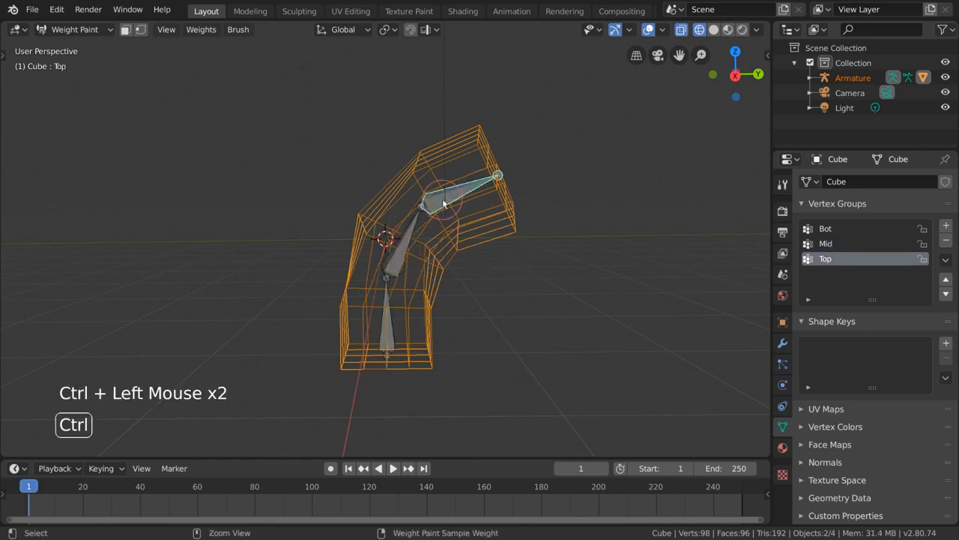
pyautogui.press('z')
pyautogui.click(635, 276)
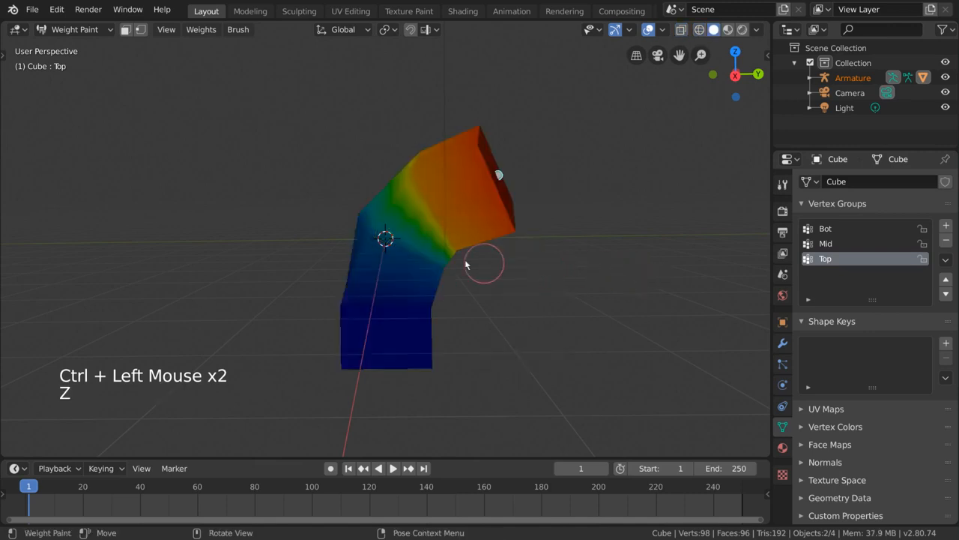
# Select the Mid, Bot and Top bones in turn through the mesh to compare their weights, ending on Top.
pyautogui.keyDown('ctrl'); pyautogui.click(407, 269); pyautogui.keyUp('ctrl')
pyautogui.keyDown('ctrl'); pyautogui.click(395, 312); pyautogui.keyUp('ctrl')
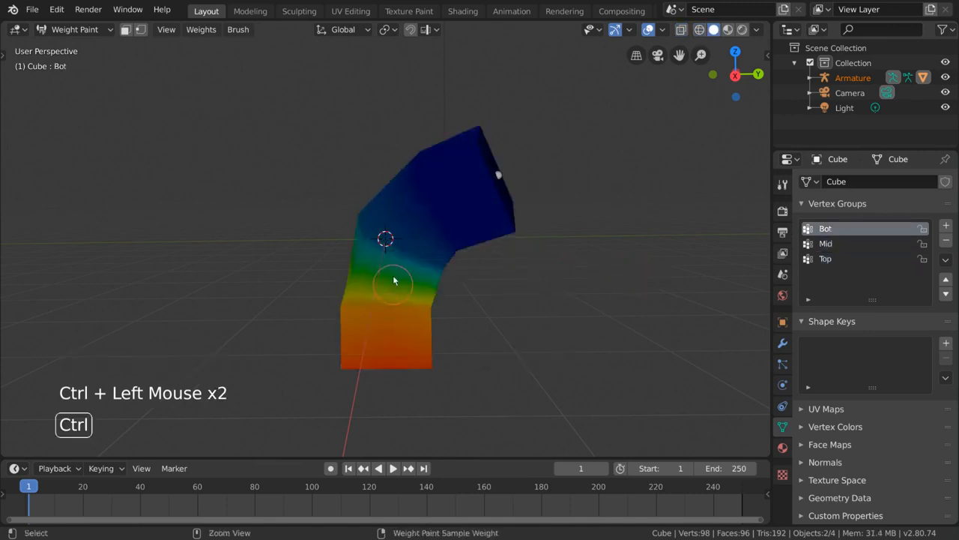
pyautogui.keyDown('ctrl'); pyautogui.click(405, 242); pyautogui.keyUp('ctrl')
pyautogui.keyDown('ctrl'); pyautogui.click(471, 191); pyautogui.keyUp('ctrl')
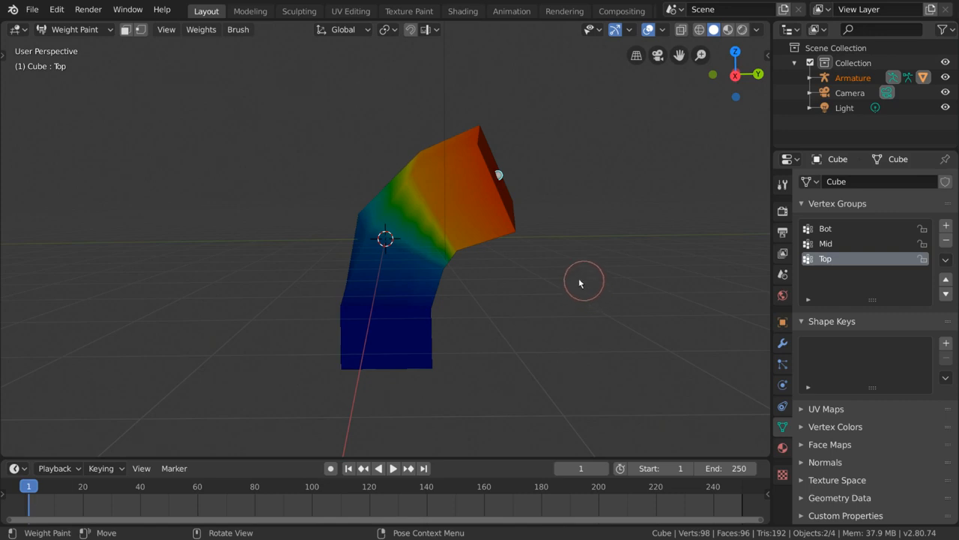
pyautogui.keyDown('ctrl'); pyautogui.click(397, 249); pyautogui.keyUp('ctrl')
pyautogui.keyDown('ctrl'); pyautogui.click(386, 326); pyautogui.keyUp('ctrl')
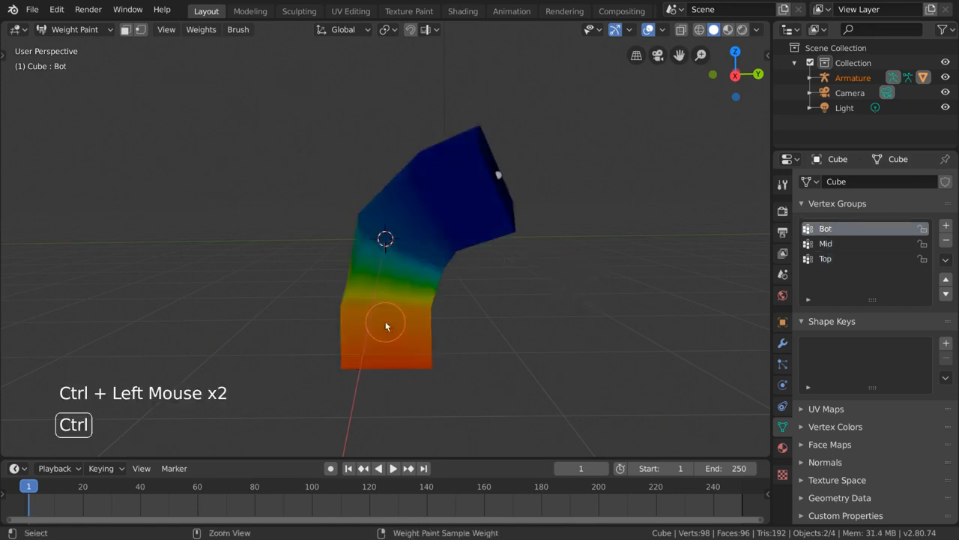
pyautogui.keyDown('ctrl'); pyautogui.click(472, 189); pyautogui.keyUp('ctrl')
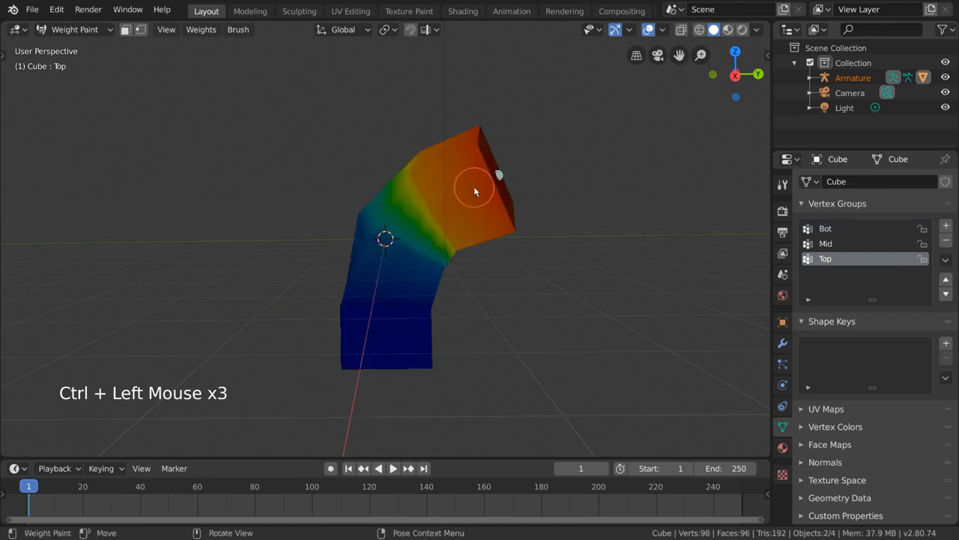
# Try a stroke of Top weight across the cube's lower section, view the deformation from several sides, and undo the stroke.
pyautogui.moveTo(488, 240); pyautogui.dragTo(545, 225, button='middle')
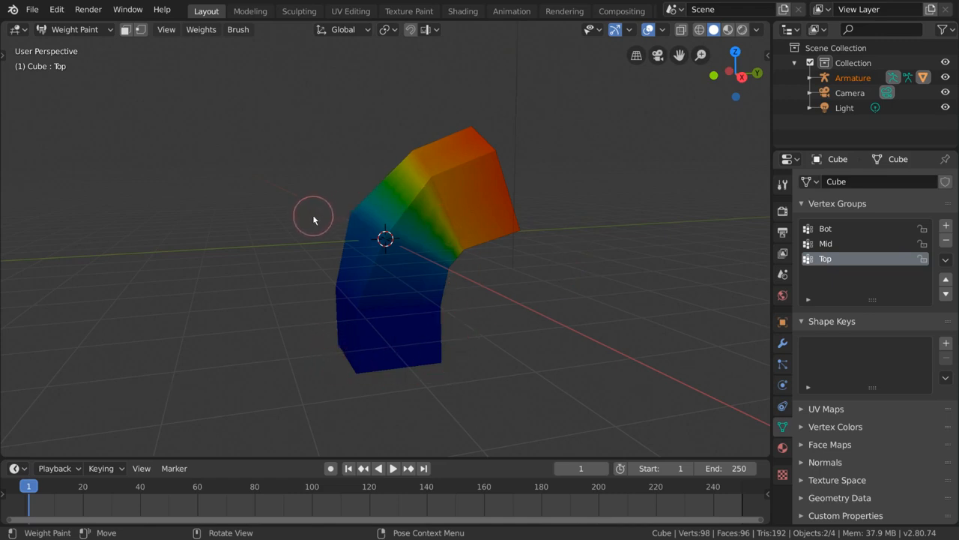
pyautogui.moveTo(422, 235)
pyautogui.mouseDown(button='middle')
pyautogui.moveTo(473, 240)
pyautogui.moveTo(456, 239)
pyautogui.moveTo(455, 261)
pyautogui.mouseUp(button='middle')
pyautogui.moveTo(334, 330)
pyautogui.mouseDown()
pyautogui.moveTo(325, 317)
pyautogui.moveTo(452, 328)
pyautogui.moveTo(353, 368)
pyautogui.moveTo(384, 320)
pyautogui.moveTo(467, 337)
pyautogui.mouseUp()
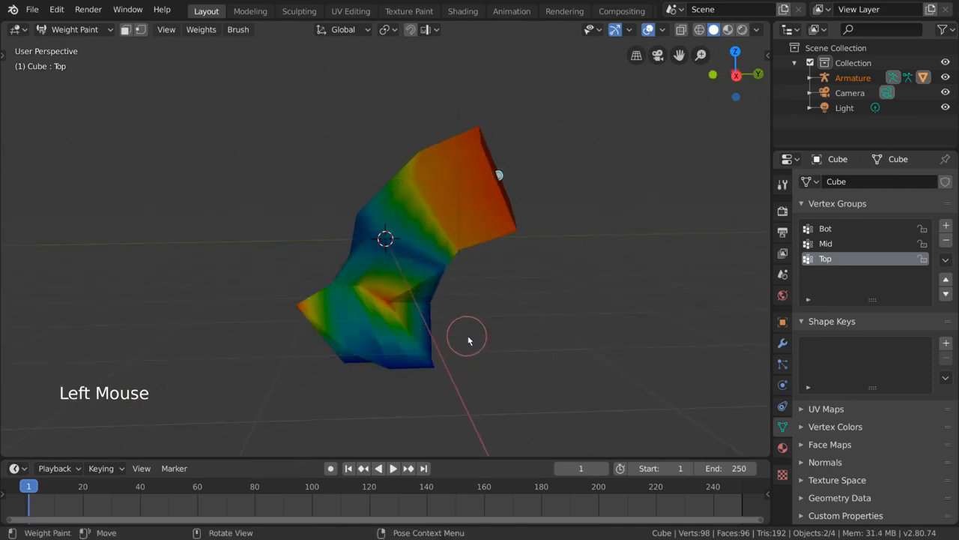
pyautogui.moveTo(539, 277); pyautogui.dragTo(599, 268, button='middle')
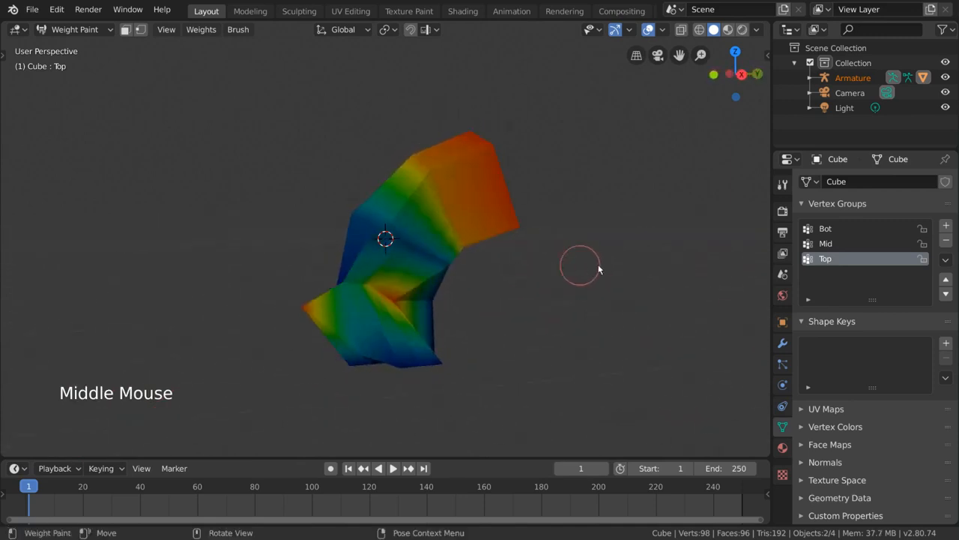
pyautogui.moveTo(660, 268); pyautogui.dragTo(607, 265, button='middle')
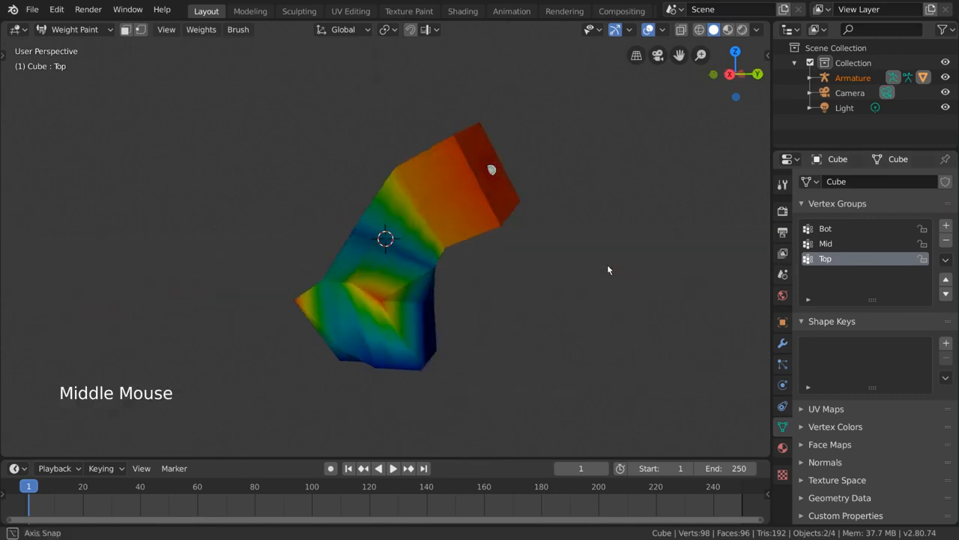
pyautogui.hotkey('ctrl', 'z')
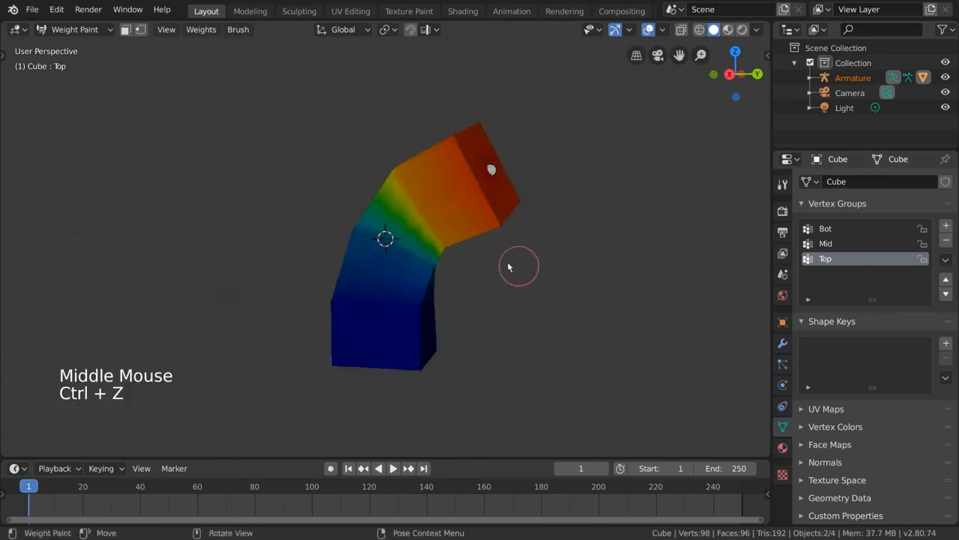
# Show the weight painting tools in the viewport, keeping the Draw brush active.
pyautogui.click(4, 56)
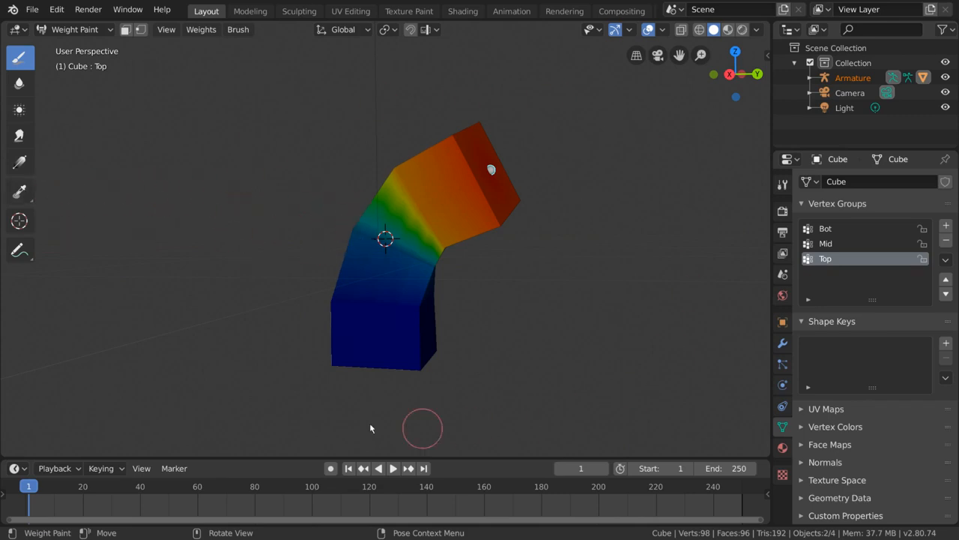
pyautogui.moveTo(289, 372)
pyautogui.mouseDown(button='middle')
pyautogui.moveTo(291, 357)
pyautogui.moveTo(297, 363)
pyautogui.mouseUp(button='middle')
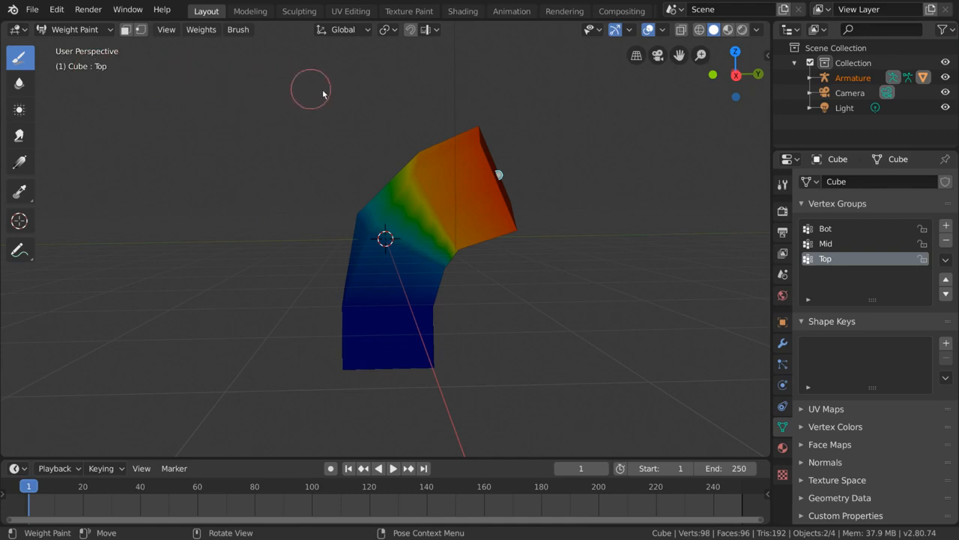
pyautogui.moveTo(558, 211); pyautogui.dragTo(532, 235, button='middle')
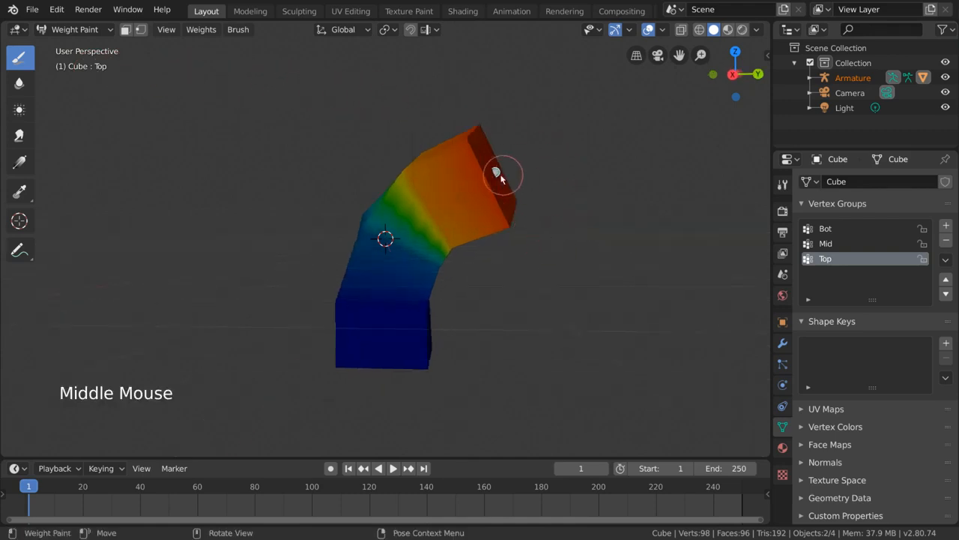
# Paint full Top weight over the cube's lower section from all sides until the whole base is covered.
pyautogui.moveTo(431, 297)
pyautogui.mouseDown(button='middle')
pyautogui.moveTo(480, 295)
pyautogui.moveTo(336, 332)
pyautogui.mouseUp(button='middle')
pyautogui.moveTo(337, 332)
pyautogui.mouseDown()
pyautogui.moveTo(383, 347)
pyautogui.moveTo(471, 347)
pyautogui.moveTo(342, 336)
pyautogui.moveTo(306, 315)
pyautogui.moveTo(426, 334)
pyautogui.mouseUp()
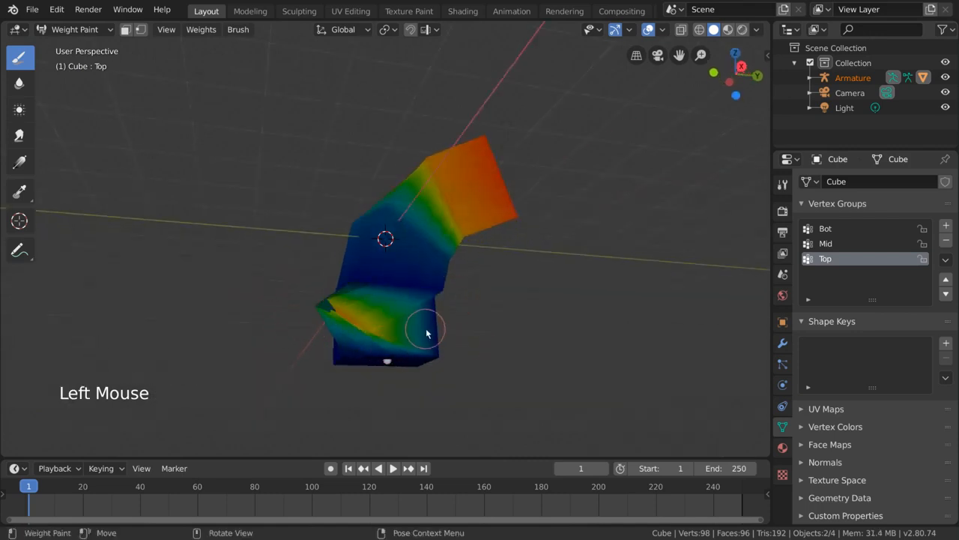
pyautogui.moveTo(426, 333)
pyautogui.mouseDown(button='middle')
pyautogui.moveTo(443, 337)
pyautogui.moveTo(407, 336)
pyautogui.mouseUp(button='middle')
pyautogui.moveTo(407, 336); pyautogui.dragTo(394, 343)
pyautogui.moveTo(394, 343); pyautogui.dragTo(365, 331, button='middle')
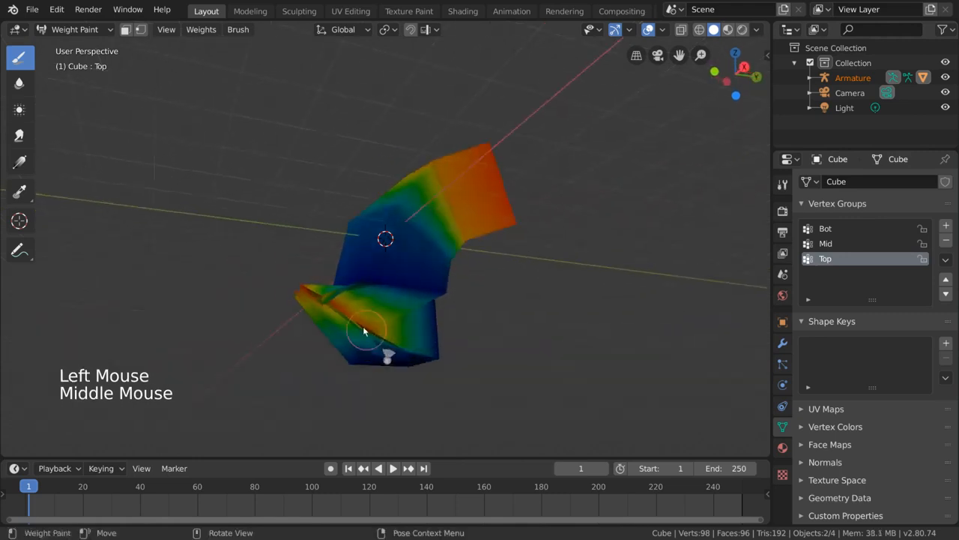
pyautogui.moveTo(364, 330); pyautogui.dragTo(368, 365)
pyautogui.moveTo(368, 365); pyautogui.dragTo(333, 339, button='middle')
pyautogui.click(352, 345)
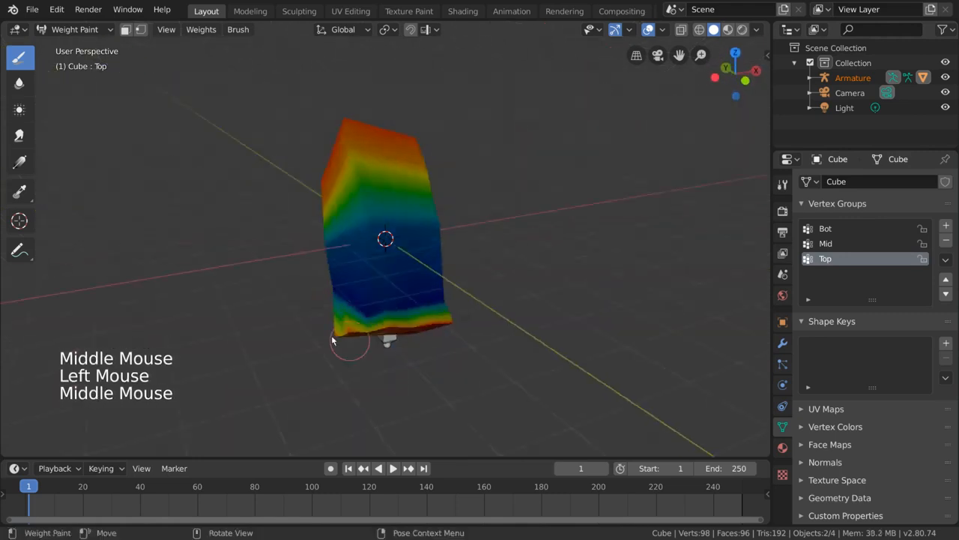
pyautogui.moveTo(333, 339); pyautogui.dragTo(405, 311)
pyautogui.moveTo(405, 311)
pyautogui.mouseDown(button='middle')
pyautogui.moveTo(428, 313)
pyautogui.moveTo(417, 307)
pyautogui.mouseUp(button='middle')
pyautogui.moveTo(417, 307); pyautogui.dragTo(367, 289)
pyautogui.moveTo(366, 289); pyautogui.dragTo(420, 306, button='middle')
pyautogui.moveTo(420, 306); pyautogui.dragTo(305, 308)
pyautogui.moveTo(304, 308); pyautogui.dragTo(401, 303, button='middle')
pyautogui.moveTo(402, 302); pyautogui.dragTo(487, 260)
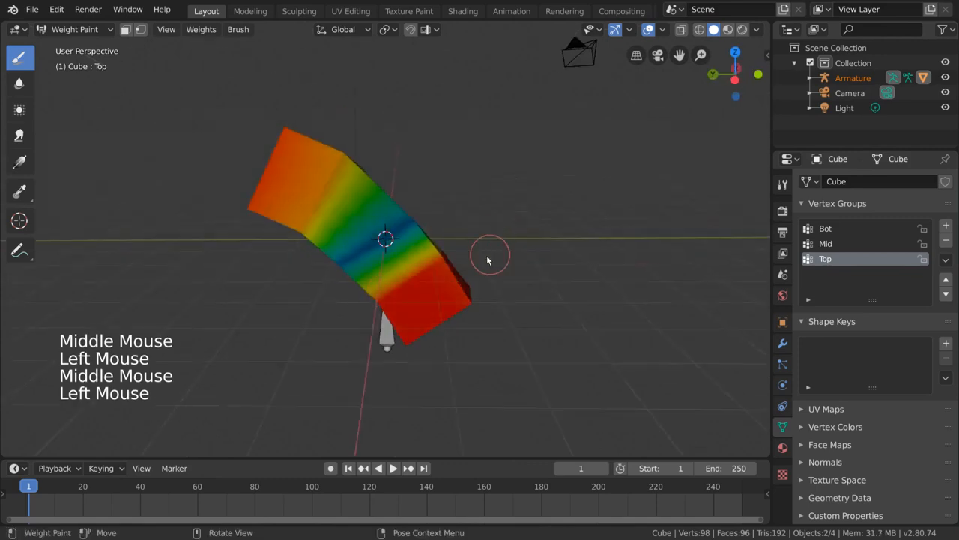
# Try rotating the Top bone to test how the painted lower section follows it, and inspect the deformation.
pyautogui.moveTo(487, 260); pyautogui.dragTo(368, 281, button='middle')
pyautogui.moveTo(475, 312); pyautogui.dragTo(465, 314, button='middle')
pyautogui.press('r')
pyautogui.click(516, 335)
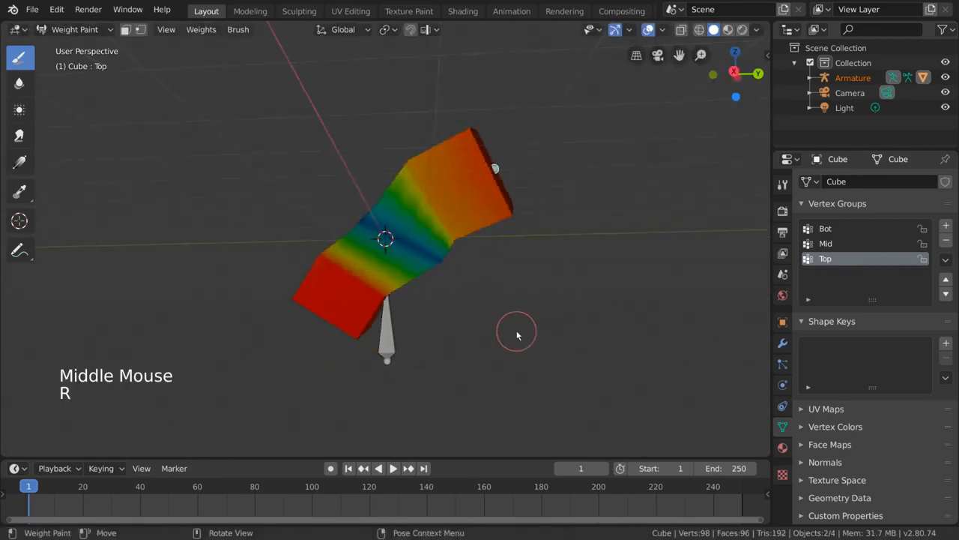
pyautogui.moveTo(516, 335)
pyautogui.mouseDown(button='middle')
pyautogui.moveTo(547, 336)
pyautogui.moveTo(532, 338)
pyautogui.mouseUp(button='middle')
pyautogui.moveTo(465, 291)
pyautogui.mouseDown(button='middle')
pyautogui.moveTo(637, 297)
pyautogui.moveTo(467, 293)
pyautogui.mouseUp(button='middle')
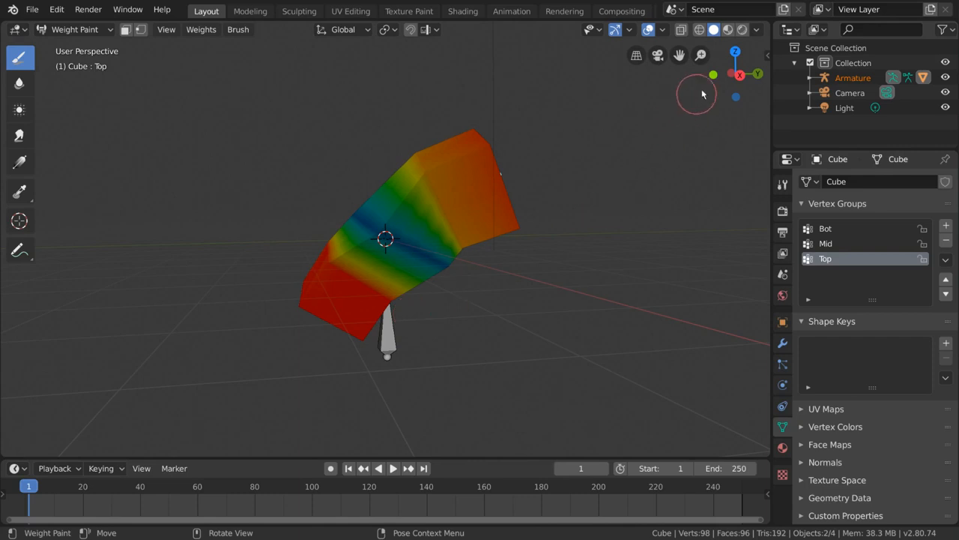
# Show the active tool's Draw brush settings in the viewport sidebar.
pyautogui.click(766, 54)
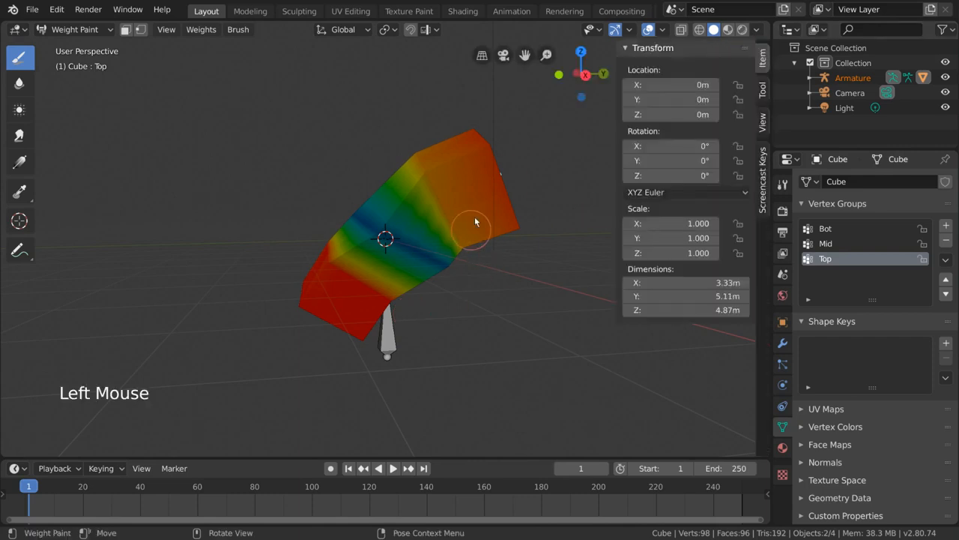
pyautogui.press('n')
pyautogui.press('n')
pyautogui.press('n')
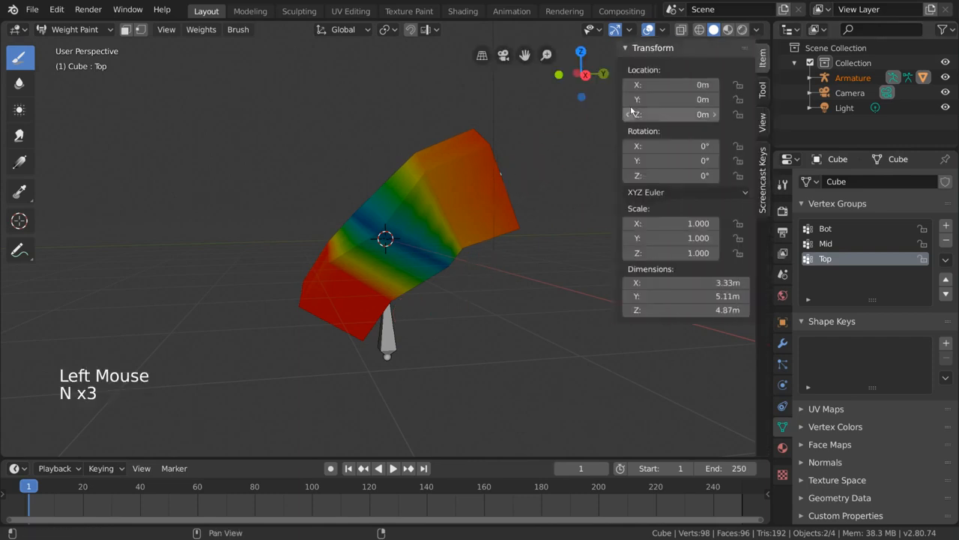
pyautogui.click(763, 91)
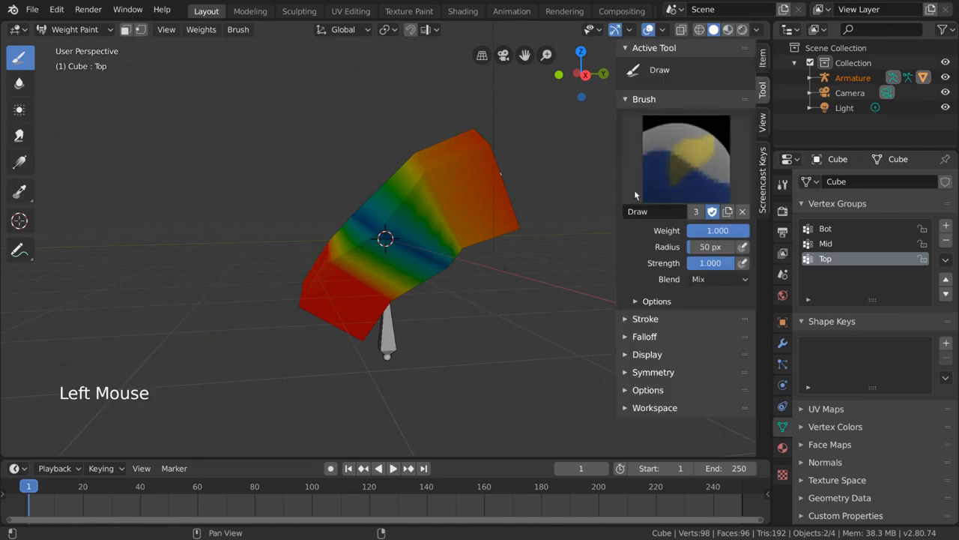
pyautogui.click(681, 174)
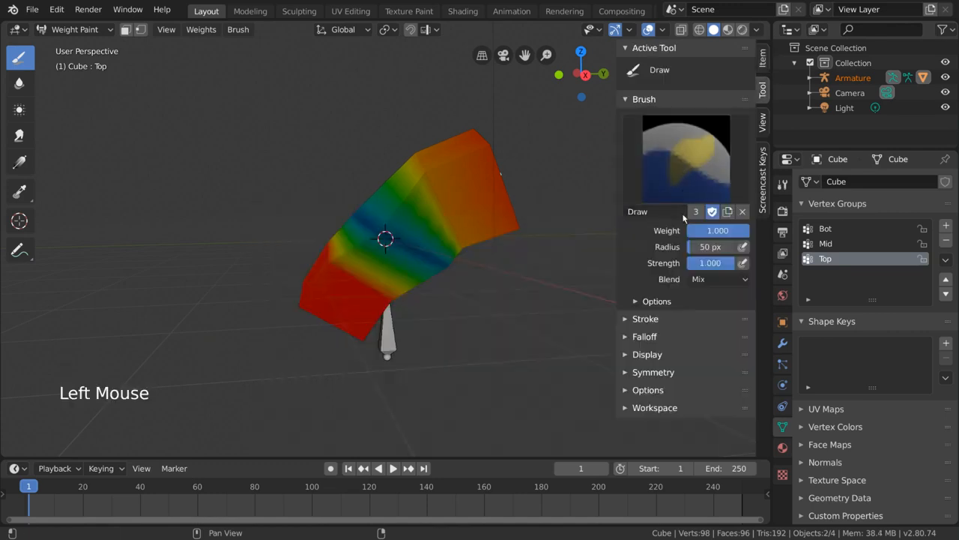
# Set the Draw brush radius to 118 px and its weight to 0.000.
pyautogui.moveTo(705, 247)
pyautogui.mouseDown()
pyautogui.moveTo(731, 246)
pyautogui.moveTo(700, 247)
pyautogui.mouseUp()
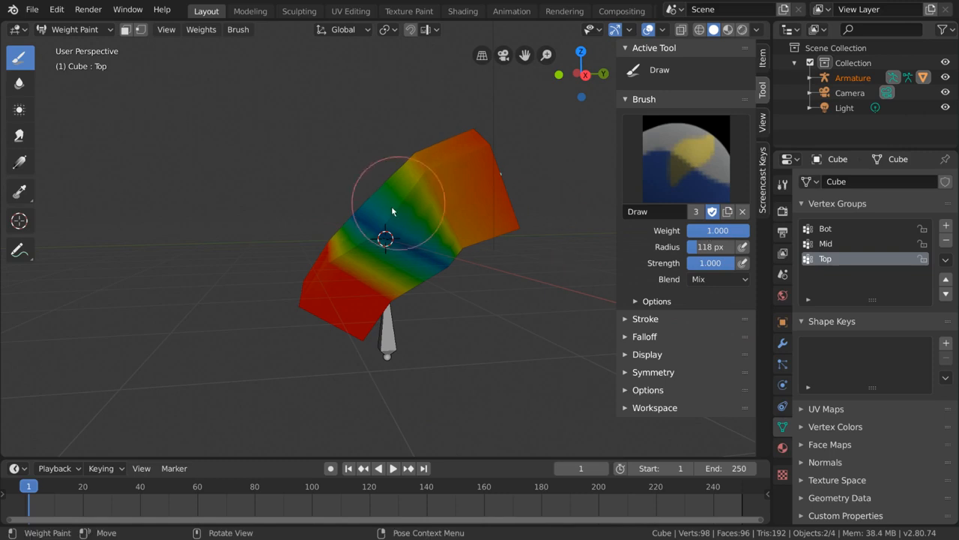
pyautogui.moveTo(465, 259); pyautogui.dragTo(473, 256, button='middle')
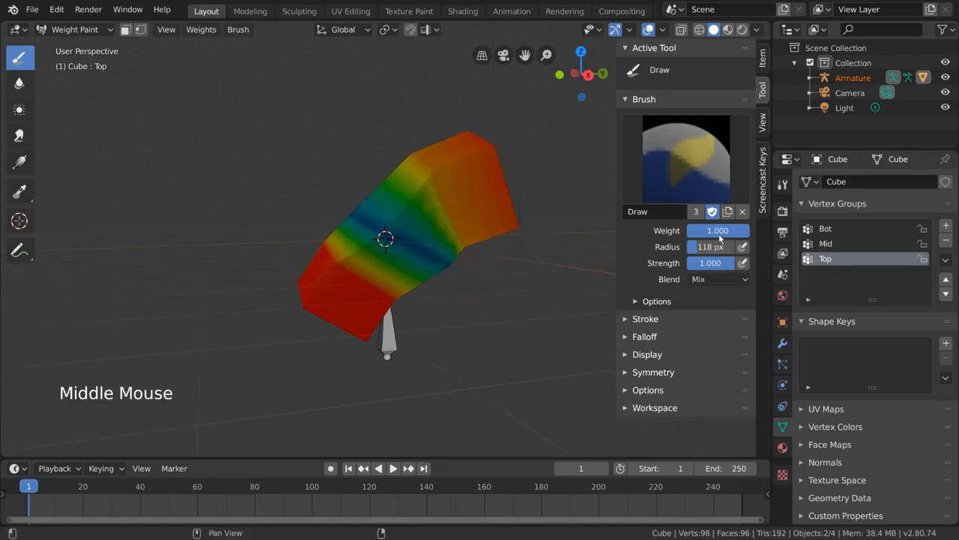
pyautogui.moveTo(718, 231); pyautogui.dragTo(685, 230)
pyautogui.moveTo(749, 230); pyautogui.dragTo(697, 230)
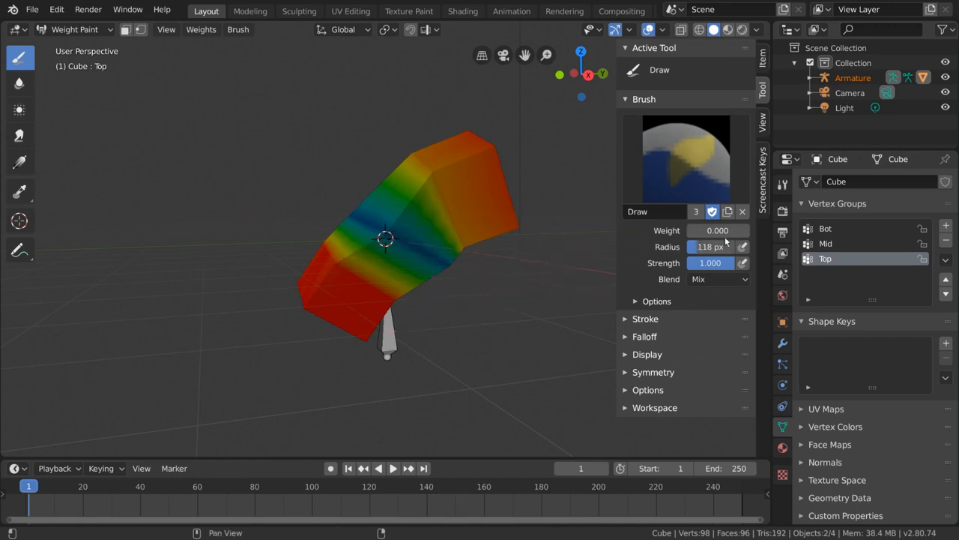
# With the brush weight at 1.000, set the strength to 0.528 and toggle its pressure sensitivity on and off.
pyautogui.moveTo(723, 264); pyautogui.dragTo(718, 263)
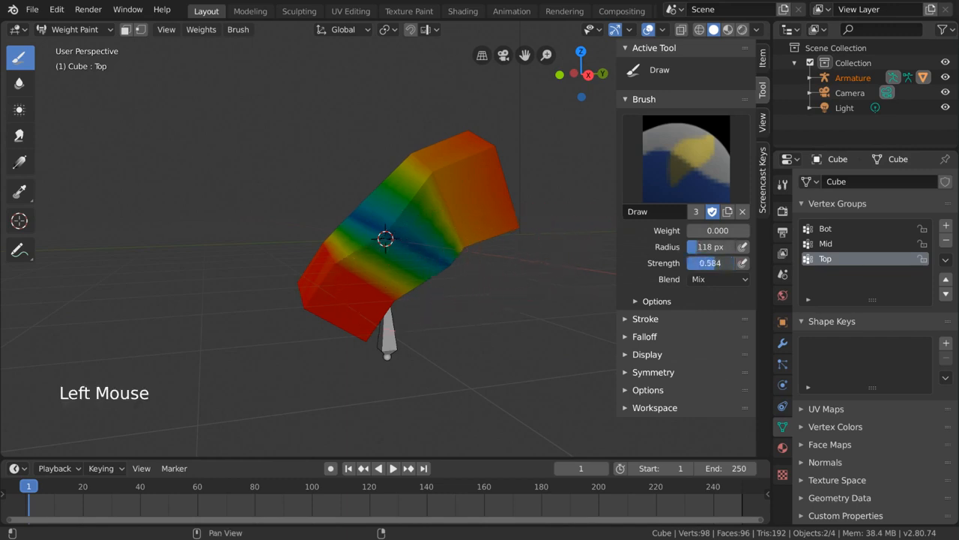
pyautogui.click(709, 262)
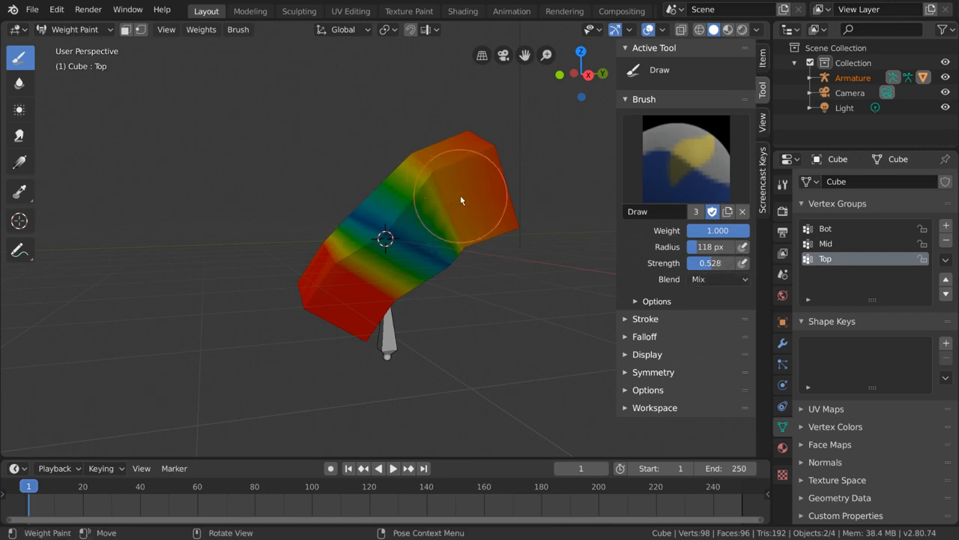
pyautogui.click(744, 262)
pyautogui.click(744, 262)
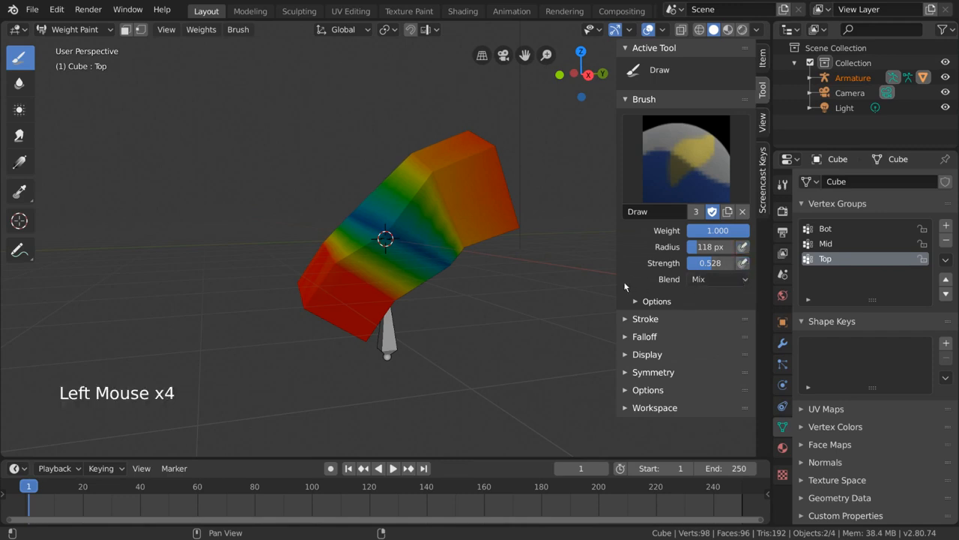
# Try a stroke of Top weight across the cube's middle at strength 1.000, and undo it.
pyautogui.moveTo(710, 262); pyautogui.dragTo(746, 262)
pyautogui.moveTo(449, 200); pyautogui.dragTo(386, 239)
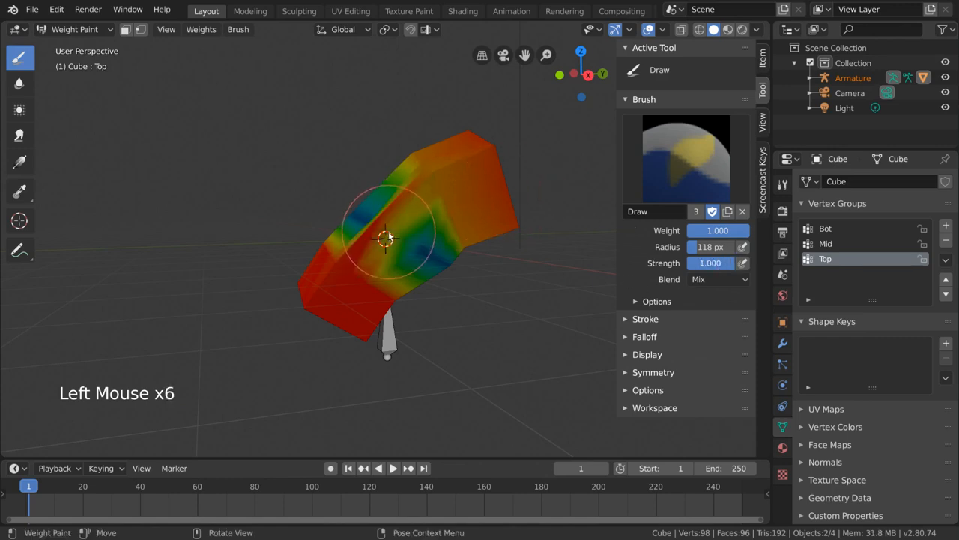
pyautogui.hotkey('ctrl', 'z')
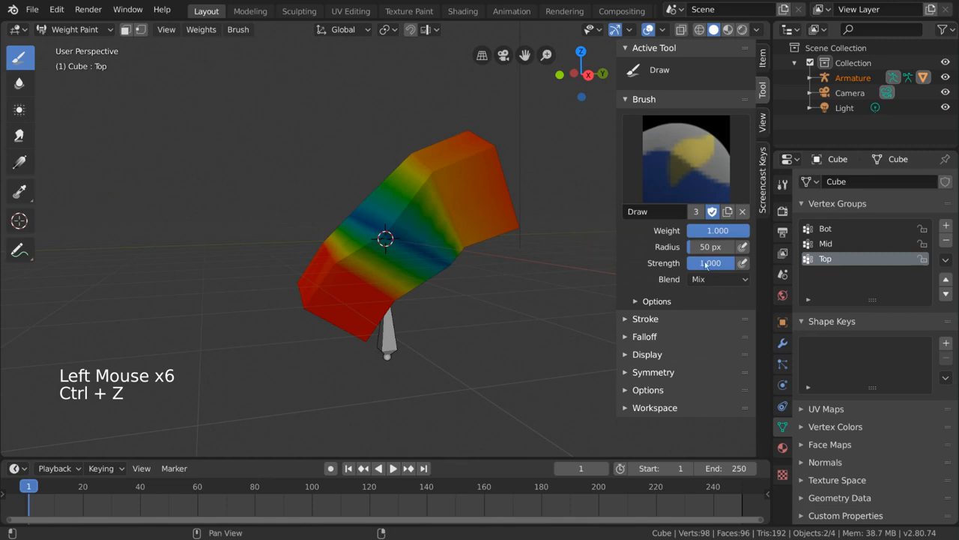
# Try a weaker stroke across the cube's middle at strength 0.400, and undo it.
pyautogui.moveTo(707, 263); pyautogui.dragTo(693, 263)
pyautogui.moveTo(428, 241); pyautogui.dragTo(385, 229)
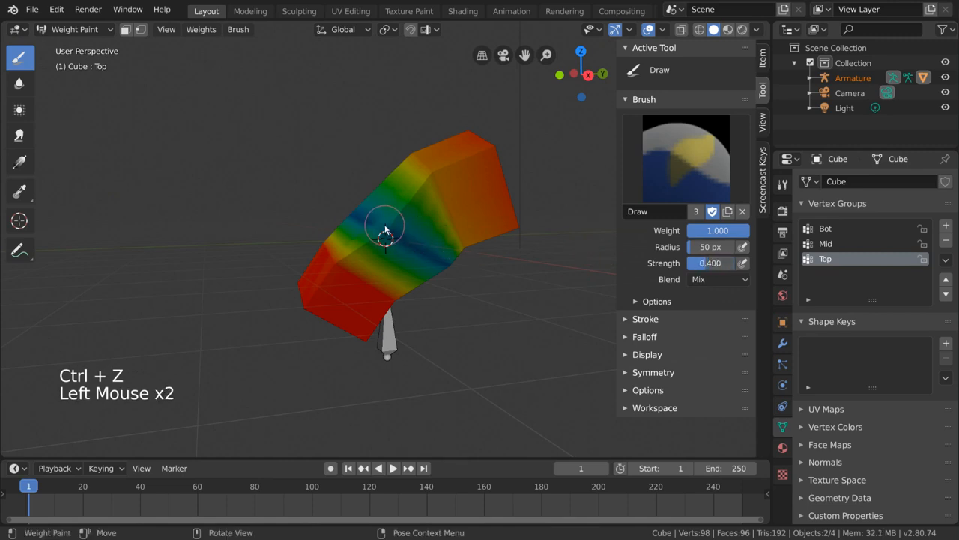
pyautogui.hotkey('ctrl', 'z')
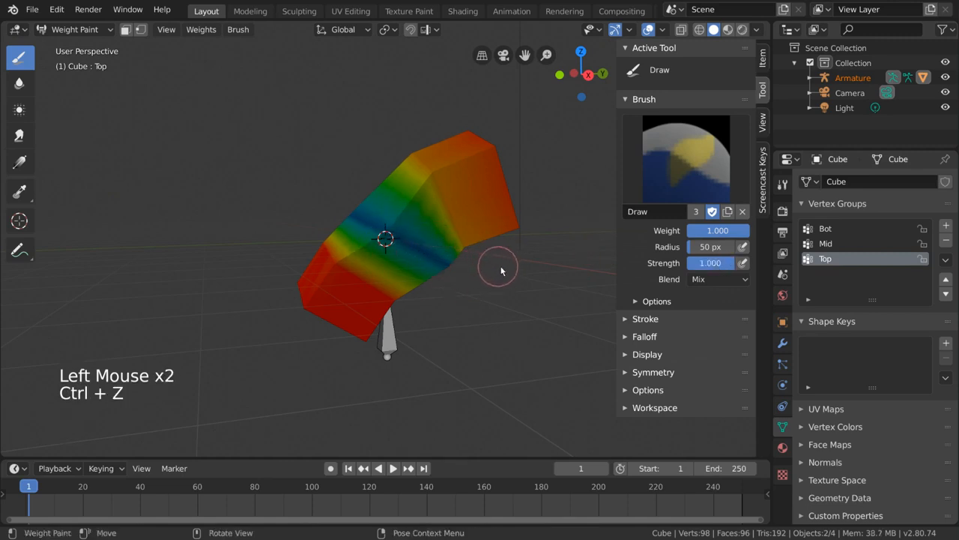
# Resize the Draw brush several times, through 106, 84 and 70 px, ending at a radius of 68 px.
pyautogui.moveTo(701, 263); pyautogui.dragTo(701, 263)
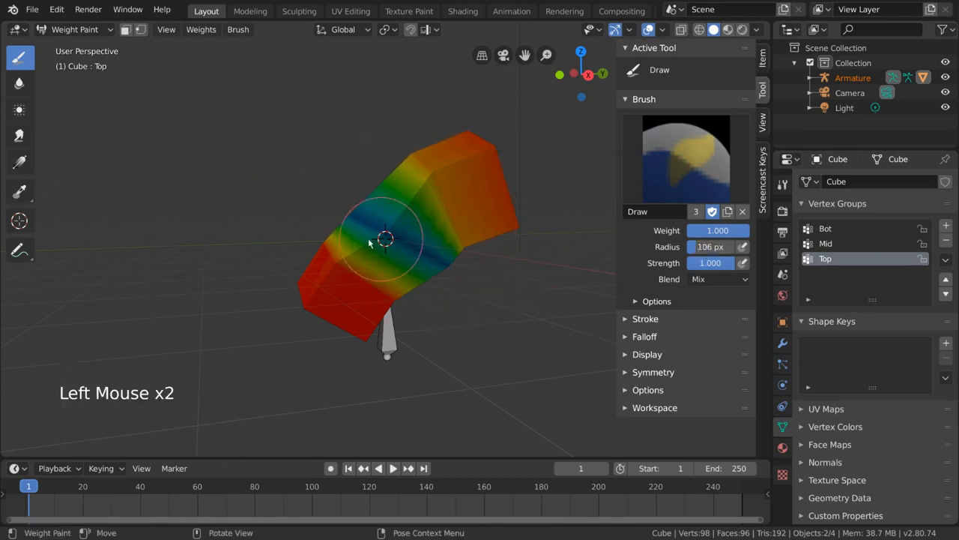
pyautogui.press('f')
pyautogui.click(338, 247)
pyautogui.press('f')
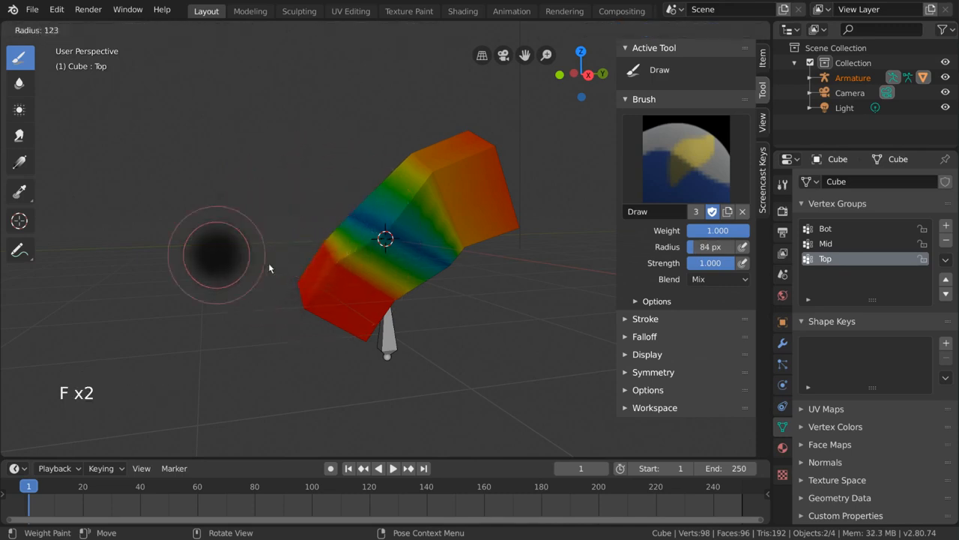
pyautogui.click(319, 265)
pyautogui.press('f')
pyautogui.click(332, 252)
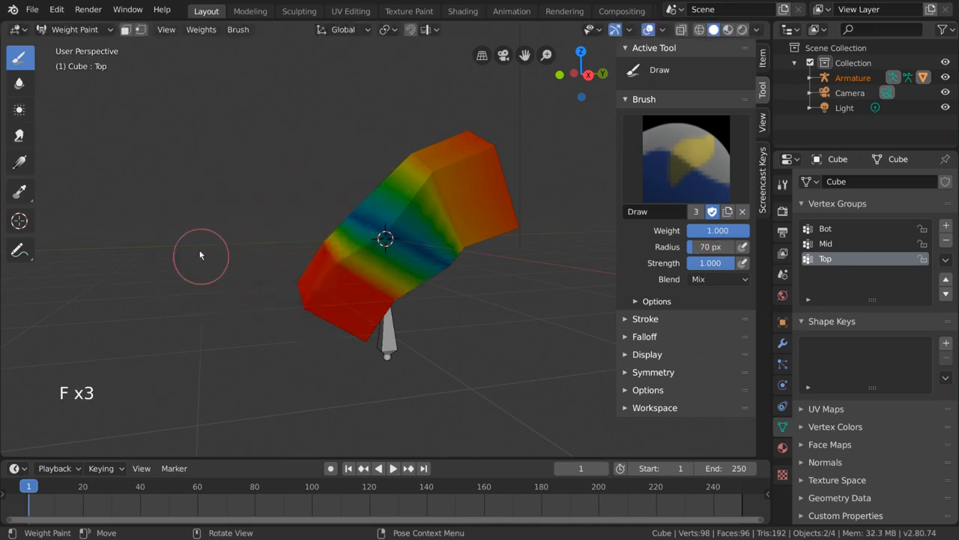
pyautogui.press('f')
pyautogui.rightClick(285, 242)
pyautogui.press('f')
pyautogui.rightClick(285, 242)
pyautogui.press('f')
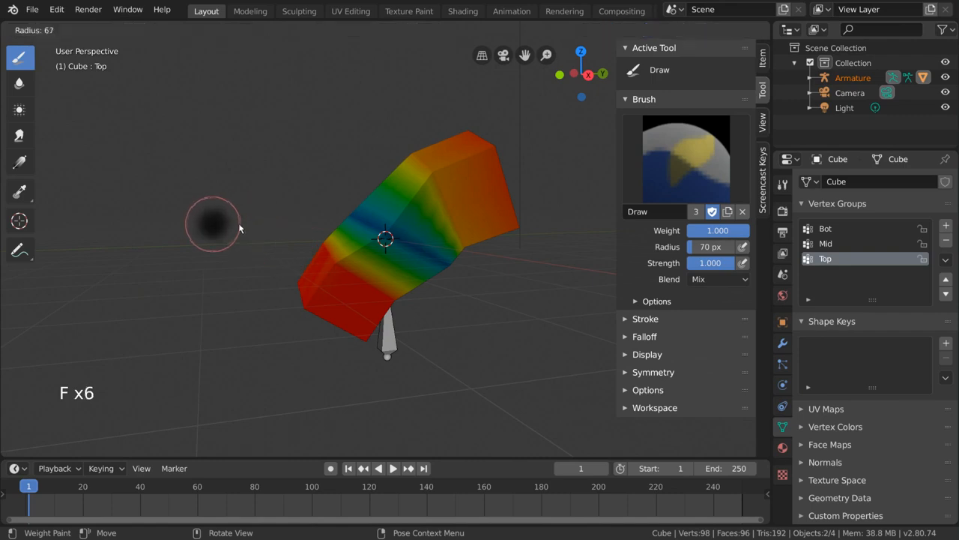
pyautogui.click(264, 233)
pyautogui.press('f')
pyautogui.click(240, 235)
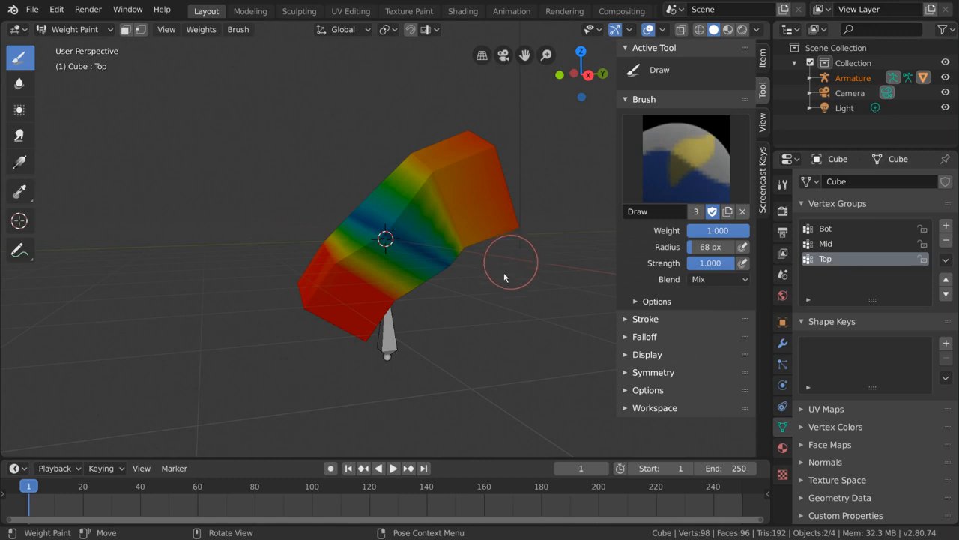
# Set the Draw brush weight to 0.000 for removing Top influence from the mesh.
pyautogui.moveTo(507, 266); pyautogui.dragTo(488, 278, button='middle')
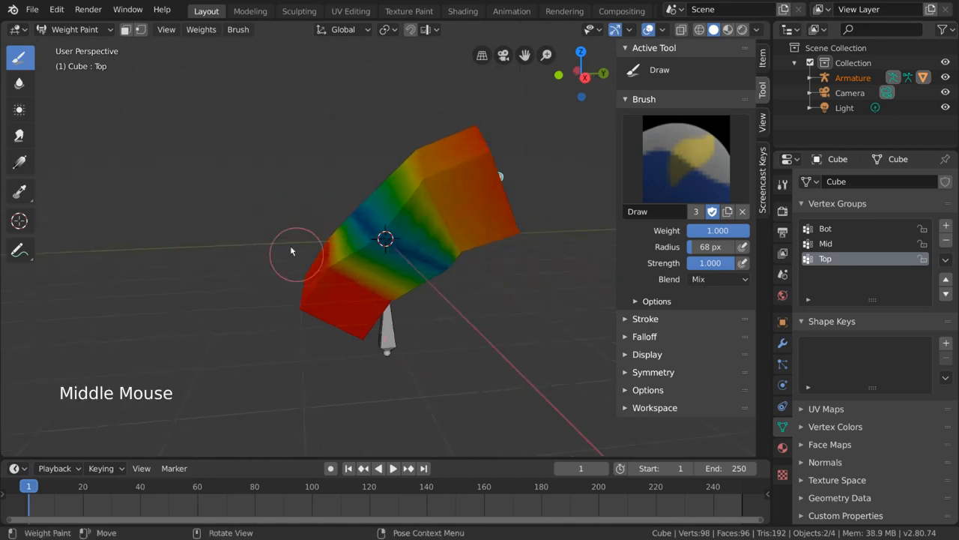
pyautogui.moveTo(386, 271); pyautogui.dragTo(377, 267, button='middle')
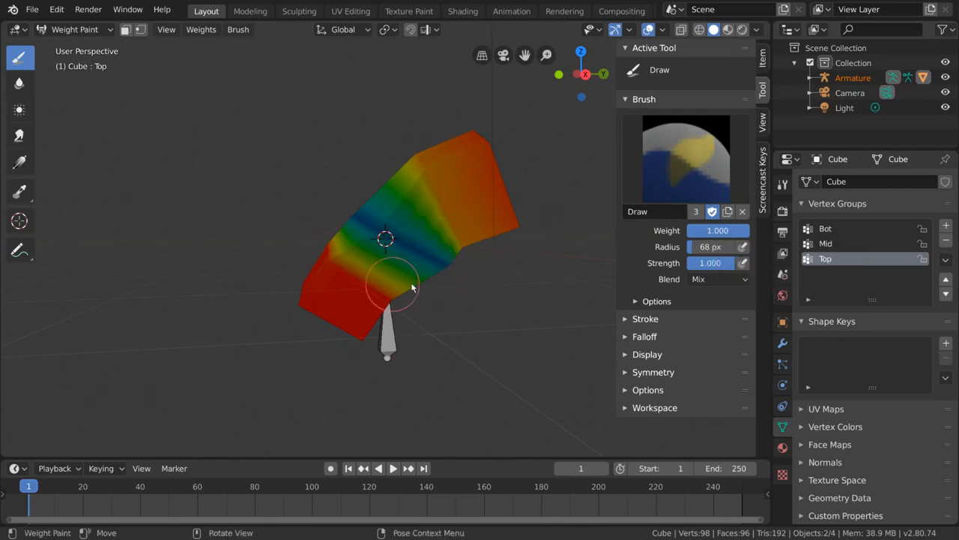
pyautogui.moveTo(449, 262); pyautogui.dragTo(468, 255, button='middle')
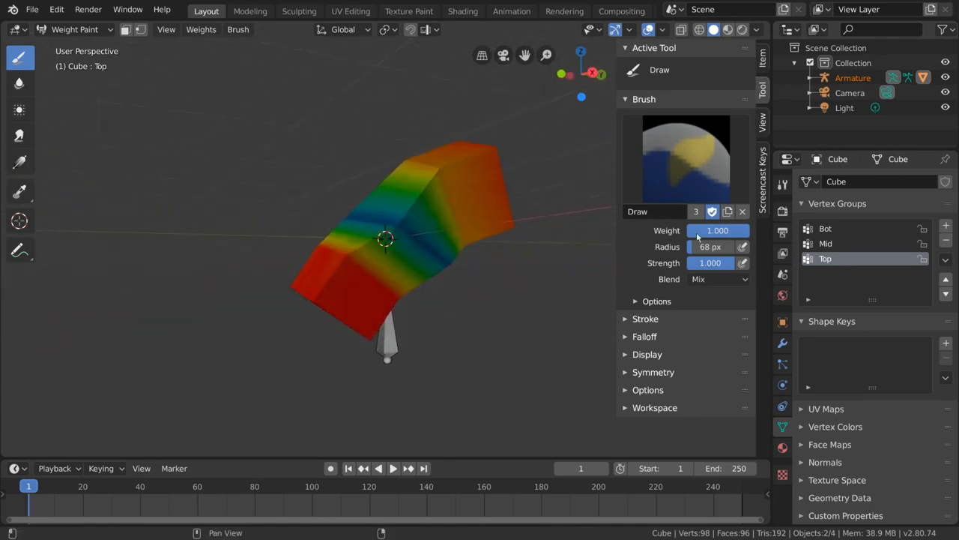
pyautogui.moveTo(697, 236); pyautogui.dragTo(645, 237)
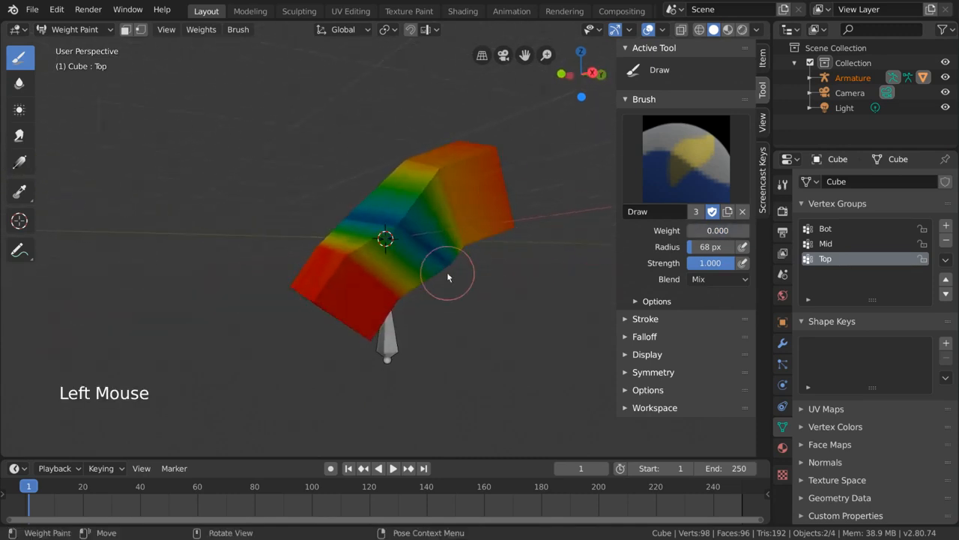
pyautogui.moveTo(450, 274)
pyautogui.mouseDown(button='middle')
pyautogui.moveTo(414, 256)
pyautogui.moveTo(455, 267)
pyautogui.moveTo(441, 277)
pyautogui.mouseUp(button='middle')
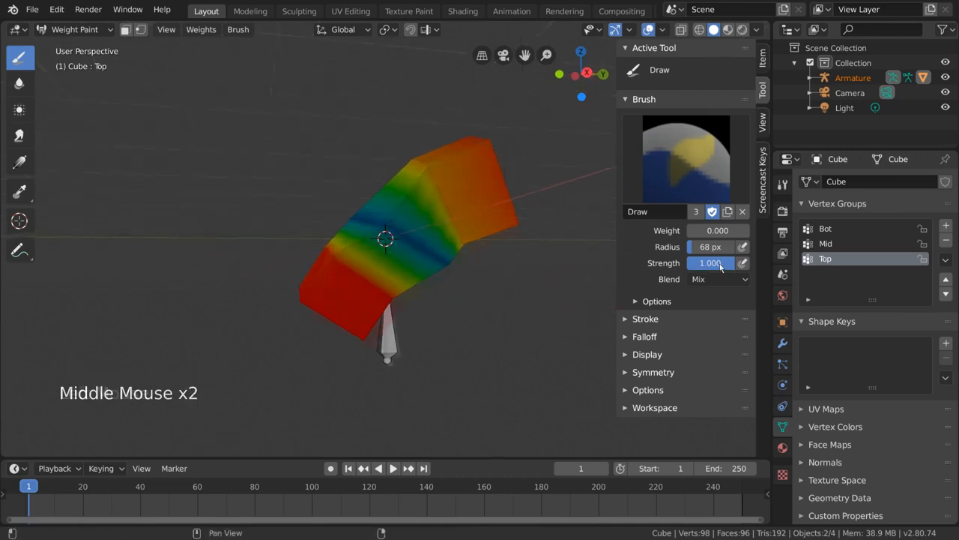
# Try lowering the brush strength to 0.696, and set it back to 1.000.
pyautogui.click(508, 298)
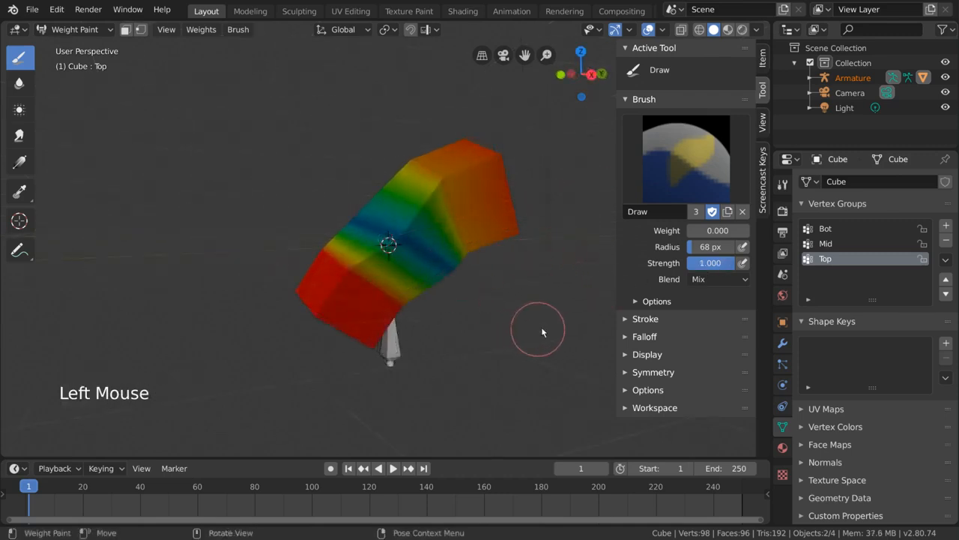
pyautogui.moveTo(724, 266); pyautogui.dragTo(714, 266)
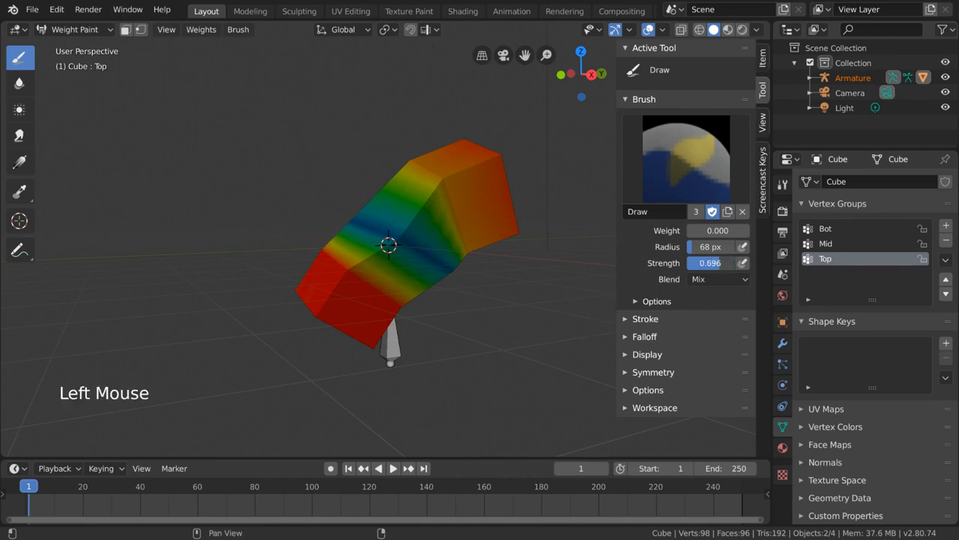
pyautogui.moveTo(710, 263); pyautogui.dragTo(709, 275)
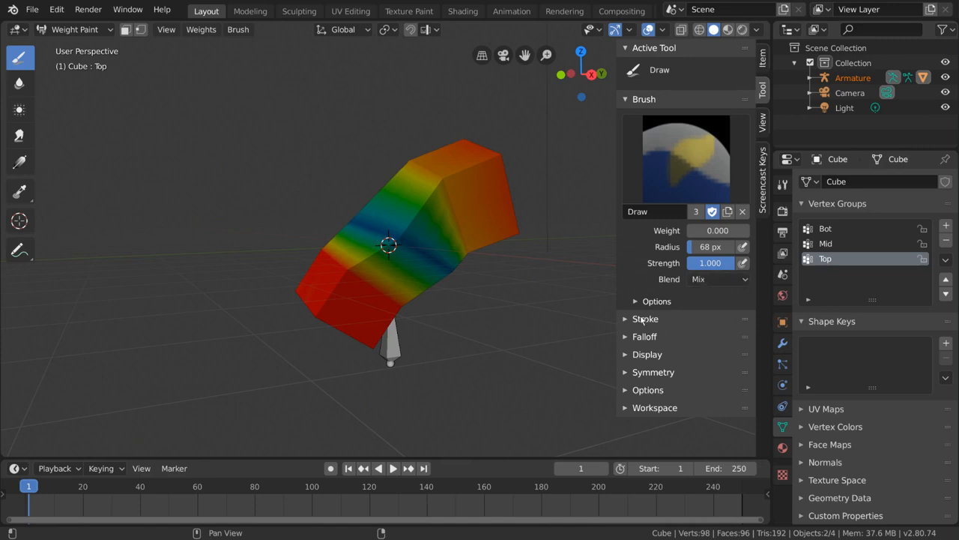
# Paint zero Top weight over the front and side of the cube's lower section, and check it from other angles.
pyautogui.moveTo(360, 270)
pyautogui.mouseDown()
pyautogui.moveTo(432, 313)
pyautogui.moveTo(289, 272)
pyautogui.moveTo(398, 350)
pyautogui.moveTo(387, 378)
pyautogui.moveTo(473, 380)
pyautogui.moveTo(315, 295)
pyautogui.mouseUp()
pyautogui.moveTo(355, 346)
pyautogui.mouseDown()
pyautogui.moveTo(342, 353)
pyautogui.moveTo(347, 310)
pyautogui.moveTo(468, 371)
pyautogui.mouseUp()
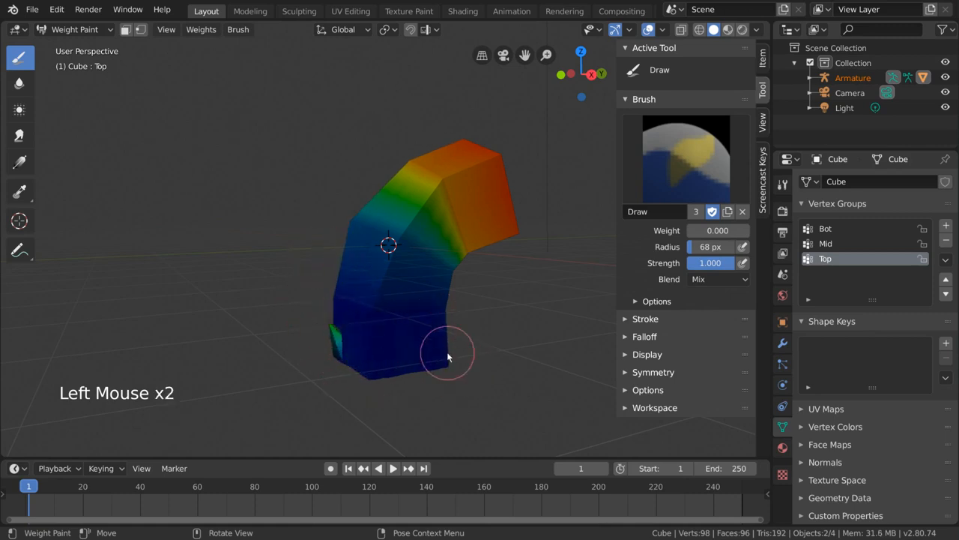
pyautogui.moveTo(465, 351)
pyautogui.mouseDown(button='middle')
pyautogui.moveTo(475, 349)
pyautogui.moveTo(302, 337)
pyautogui.mouseUp(button='middle')
pyautogui.moveTo(404, 290)
pyautogui.mouseDown(button='middle')
pyautogui.moveTo(439, 327)
pyautogui.moveTo(533, 330)
pyautogui.moveTo(399, 331)
pyautogui.moveTo(332, 342)
pyautogui.moveTo(403, 325)
pyautogui.moveTo(381, 326)
pyautogui.moveTo(533, 332)
pyautogui.moveTo(419, 333)
pyautogui.moveTo(488, 332)
pyautogui.mouseUp(button='middle')
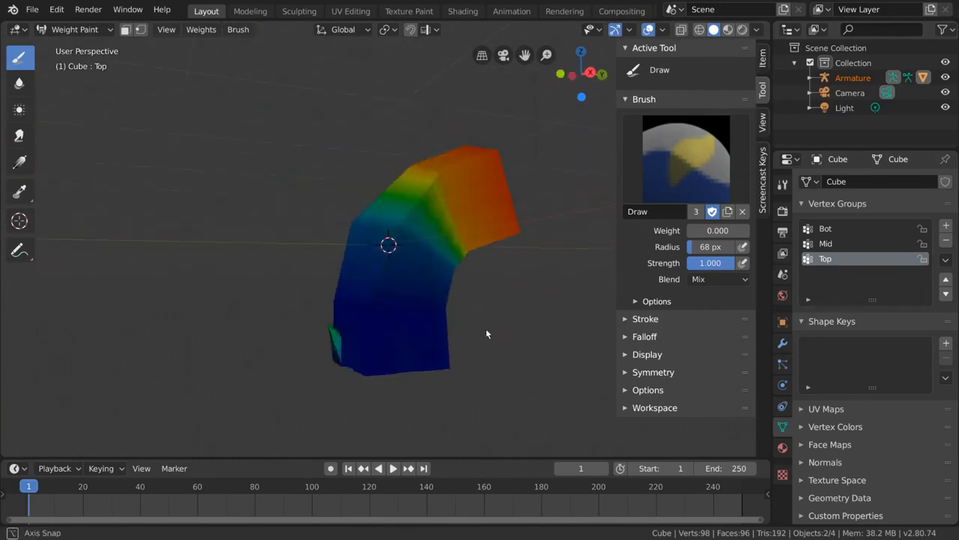
# Paint zero Top weight over the remaining influenced spots on the cube's lower section.
pyautogui.moveTo(353, 337)
pyautogui.mouseDown(button='middle')
pyautogui.moveTo(444, 346)
pyautogui.moveTo(216, 347)
pyautogui.moveTo(312, 340)
pyautogui.mouseUp(button='middle')
pyautogui.click(354, 341)
pyautogui.click(390, 341)
pyautogui.click(410, 330)
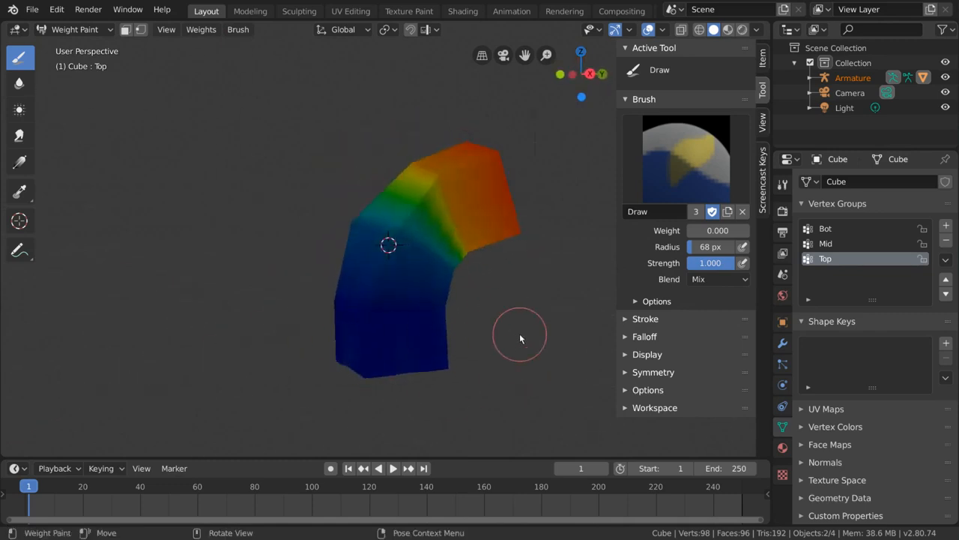
# Inspect the cube's lower vertices in wireframe shading and return to solid shading.
pyautogui.press('z')
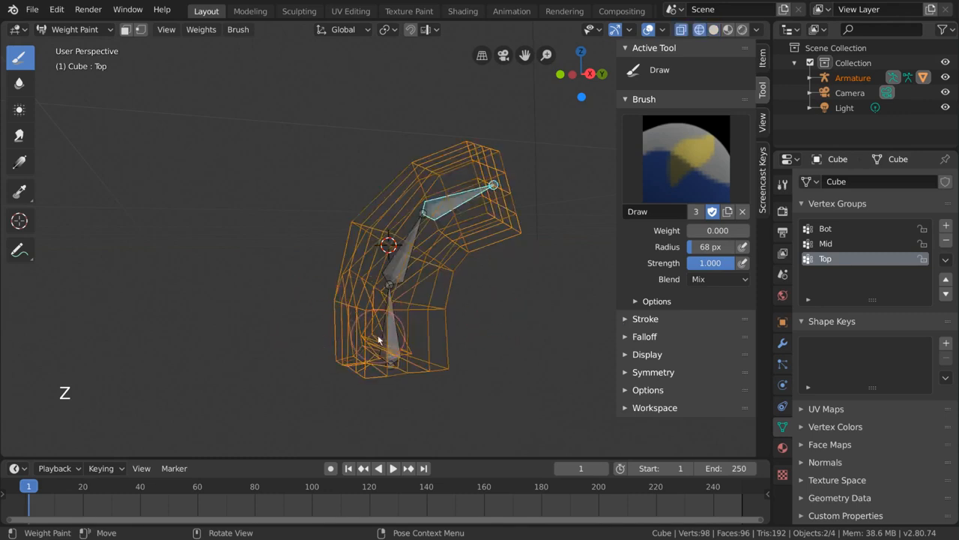
pyautogui.click(369, 345)
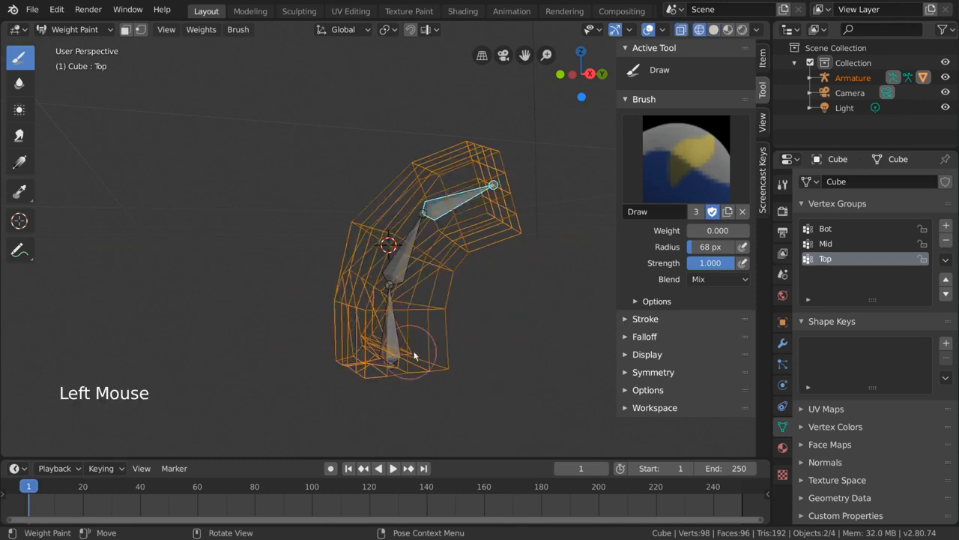
pyautogui.press('z')
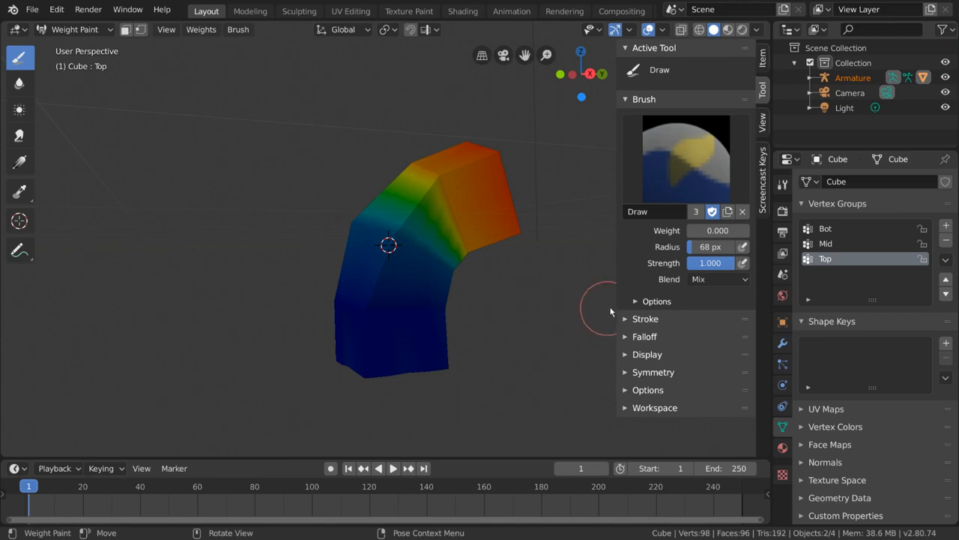
# Disable Front Faces Only in the Draw brush options.
pyautogui.click(686, 301)
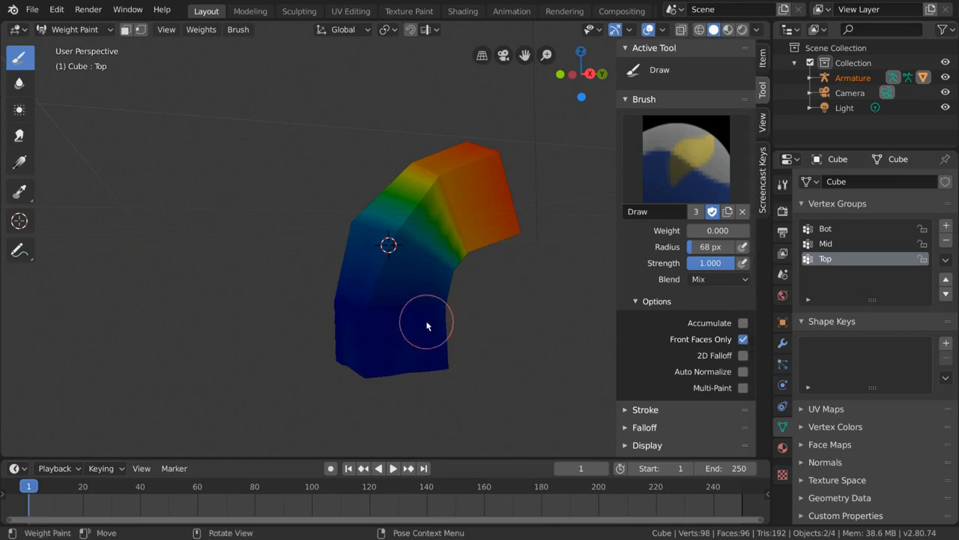
pyautogui.moveTo(478, 324); pyautogui.dragTo(517, 325, button='middle')
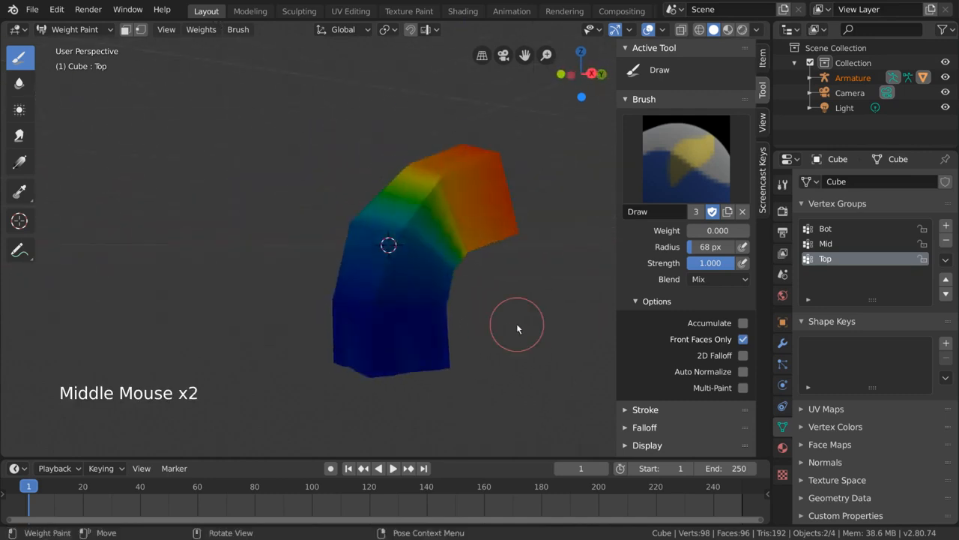
pyautogui.click(743, 339)
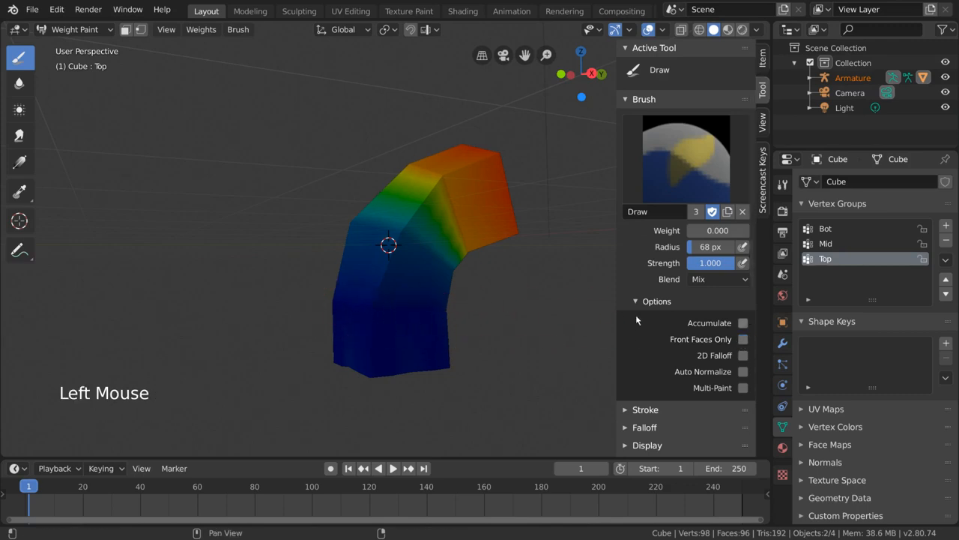
# Paint zero Top weight through the front and back of the cube's lower section from several angles.
pyautogui.moveTo(513, 330)
pyautogui.mouseDown(button='middle')
pyautogui.moveTo(348, 321)
pyautogui.moveTo(312, 332)
pyautogui.mouseUp(button='middle')
pyautogui.moveTo(425, 271); pyautogui.dragTo(426, 298)
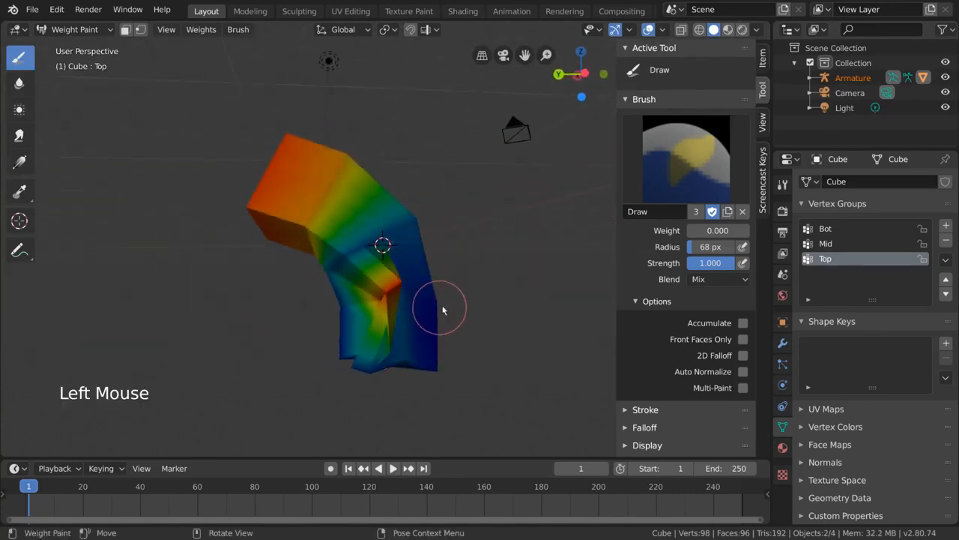
pyautogui.moveTo(441, 310); pyautogui.dragTo(315, 306, button='middle')
pyautogui.moveTo(385, 307); pyautogui.dragTo(375, 314, button='middle')
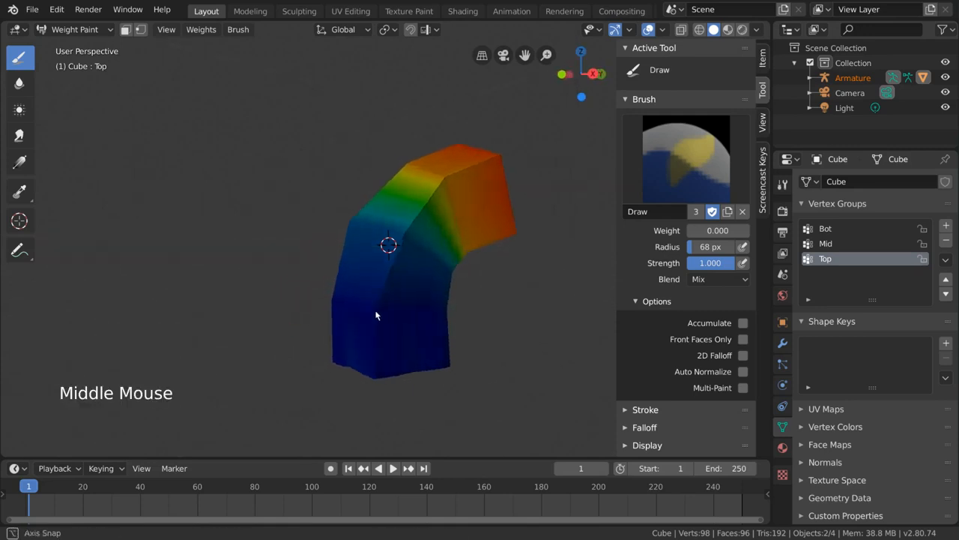
pyautogui.moveTo(412, 235); pyautogui.dragTo(429, 222)
pyautogui.click(348, 299)
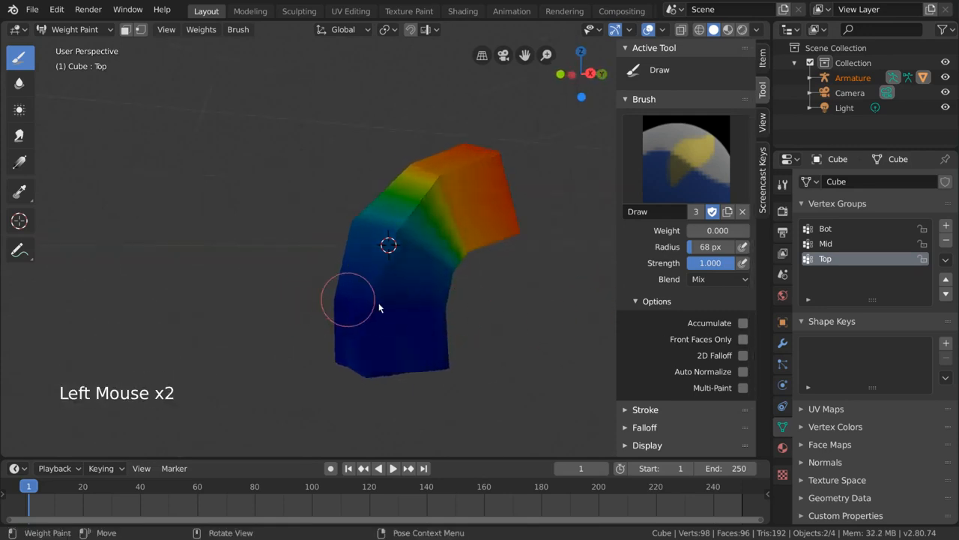
pyautogui.moveTo(359, 324); pyautogui.dragTo(356, 322, button='middle')
pyautogui.click(418, 309)
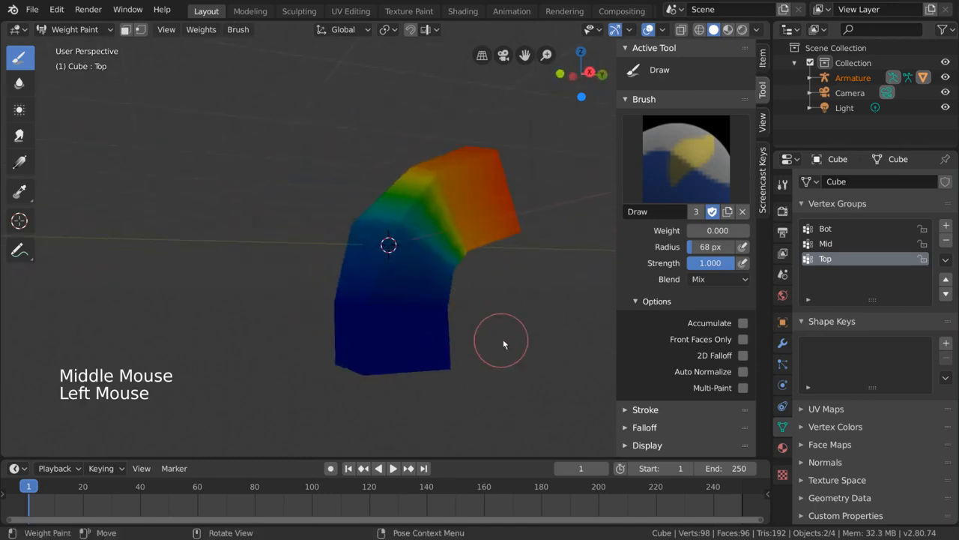
pyautogui.moveTo(501, 341)
pyautogui.mouseDown(button='middle')
pyautogui.moveTo(359, 335)
pyautogui.moveTo(472, 347)
pyautogui.moveTo(503, 340)
pyautogui.mouseUp(button='middle')
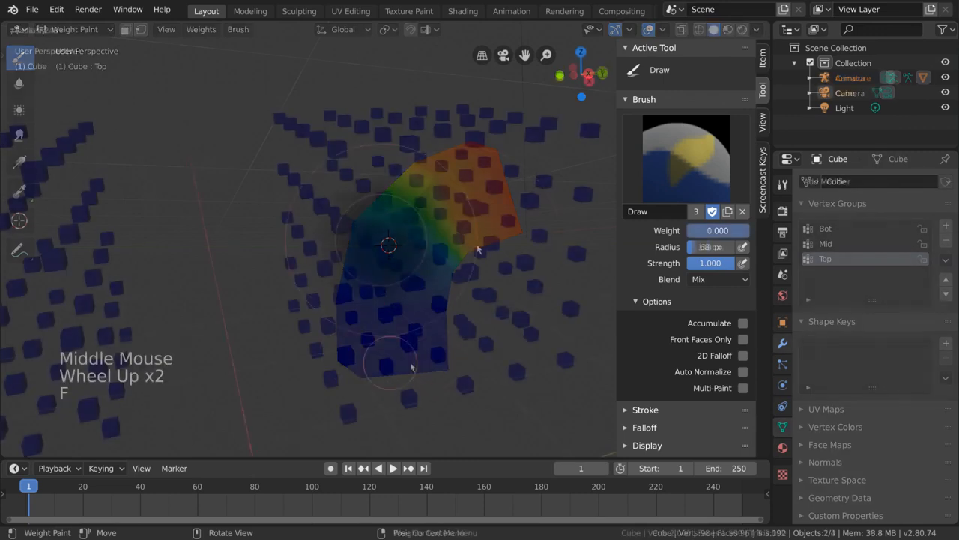
# Dab weight 1.000 onto the middle of the small-cube block with a 243 px brush, and check it from another angle.
pyautogui.click(417, 236)
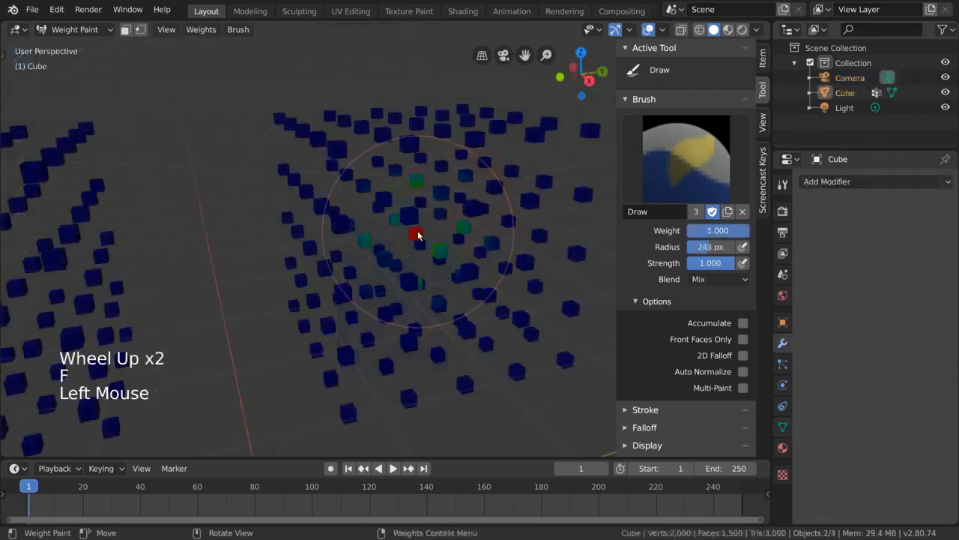
pyautogui.click(417, 235)
pyautogui.click(417, 236)
pyautogui.click(417, 237)
pyautogui.click(414, 244)
pyautogui.click(411, 251)
pyautogui.moveTo(411, 255)
pyautogui.mouseDown(button='middle')
pyautogui.moveTo(304, 238)
pyautogui.moveTo(337, 278)
pyautogui.moveTo(391, 242)
pyautogui.mouseUp(button='middle')
pyautogui.scroll(-3, 305, 238)
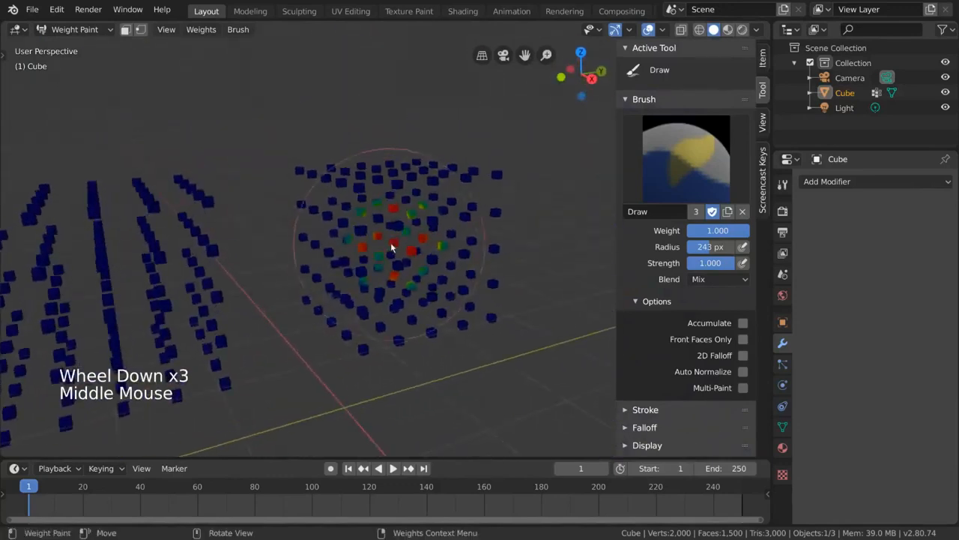
# Resize the Draw brush, add more dabs at the centre of the painted small-cube cluster, and examine the spread of the falloff.
pyautogui.press('f')
pyautogui.click(399, 244)
pyautogui.click(394, 240)
pyautogui.click(394, 240)
pyautogui.moveTo(434, 259)
pyautogui.mouseDown(button='middle')
pyautogui.moveTo(300, 248)
pyautogui.moveTo(364, 266)
pyautogui.moveTo(447, 258)
pyautogui.mouseUp(button='middle')
pyautogui.scroll(-3, 300, 248)
pyautogui.scroll(3, 447, 258)
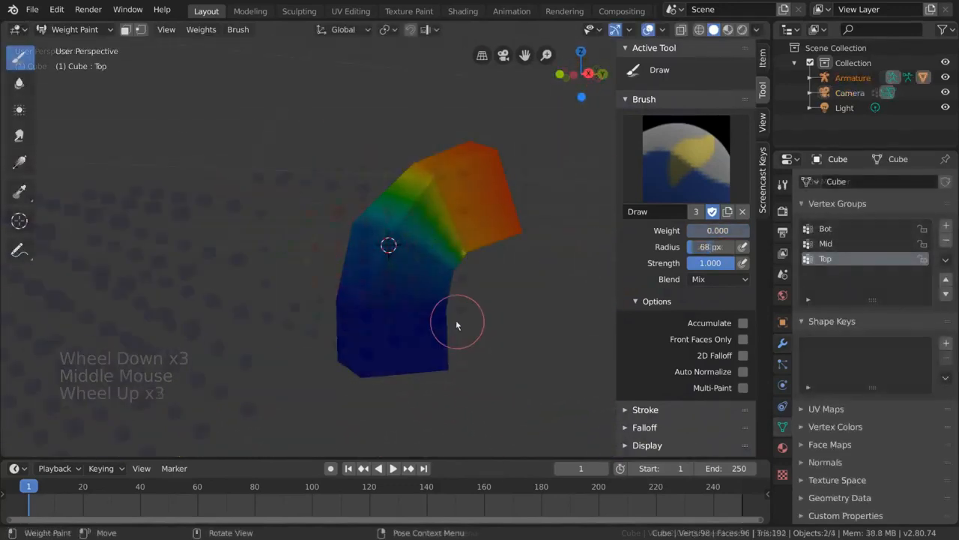
# Try painting zero Top weight across the bent cube's upper and middle side faces, and undo the strokes.
pyautogui.moveTo(455, 325)
pyautogui.mouseDown()
pyautogui.moveTo(443, 203)
pyautogui.moveTo(423, 172)
pyautogui.mouseUp()
pyautogui.moveTo(460, 221); pyautogui.dragTo(476, 255)
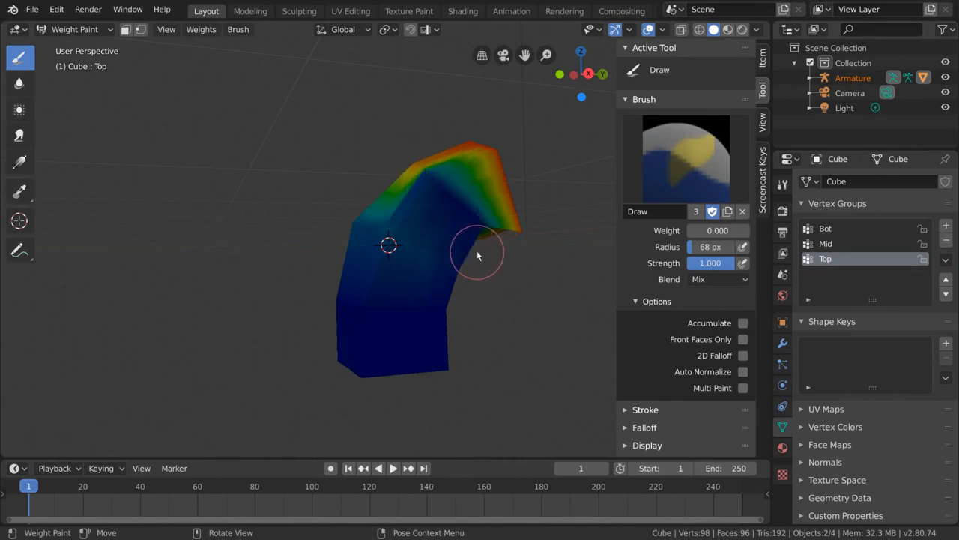
pyautogui.moveTo(374, 225)
pyautogui.mouseDown()
pyautogui.moveTo(356, 220)
pyautogui.moveTo(433, 261)
pyautogui.mouseUp()
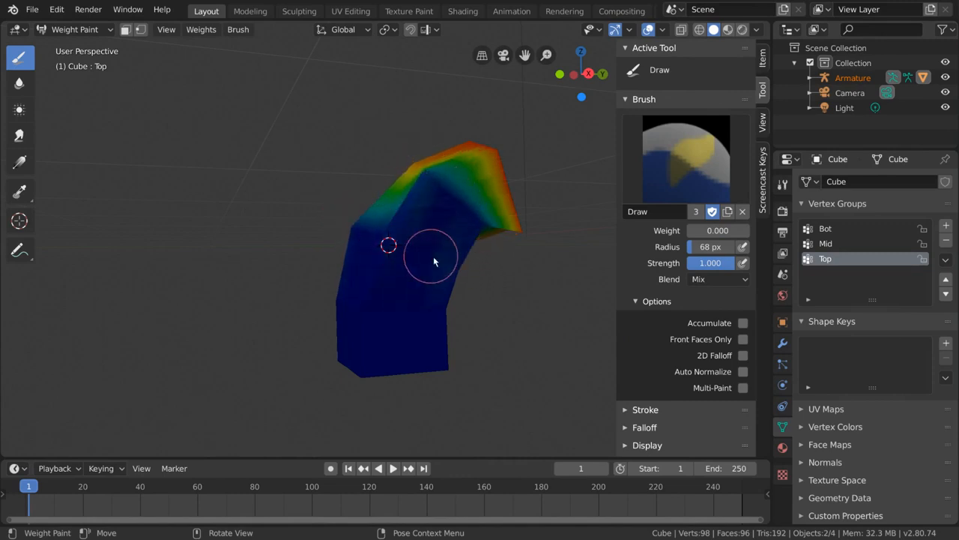
pyautogui.hotkey('ctrl', 'z')
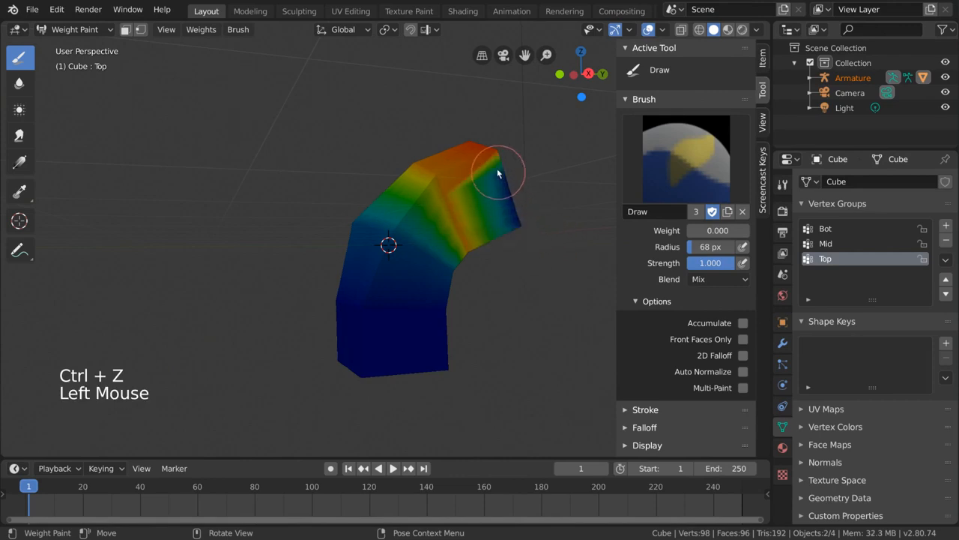
# Try single zero-weight strokes down the cube's top end and across its middle, undoing each one.
pyautogui.moveTo(492, 157); pyautogui.dragTo(519, 241)
pyautogui.hotkey('ctrl', 'z')
pyautogui.moveTo(405, 225)
pyautogui.mouseDown()
pyautogui.moveTo(439, 182)
pyautogui.moveTo(477, 257)
pyautogui.mouseUp()
pyautogui.moveTo(461, 208); pyautogui.dragTo(486, 224, button='middle')
pyautogui.hotkey('ctrl', 'z')
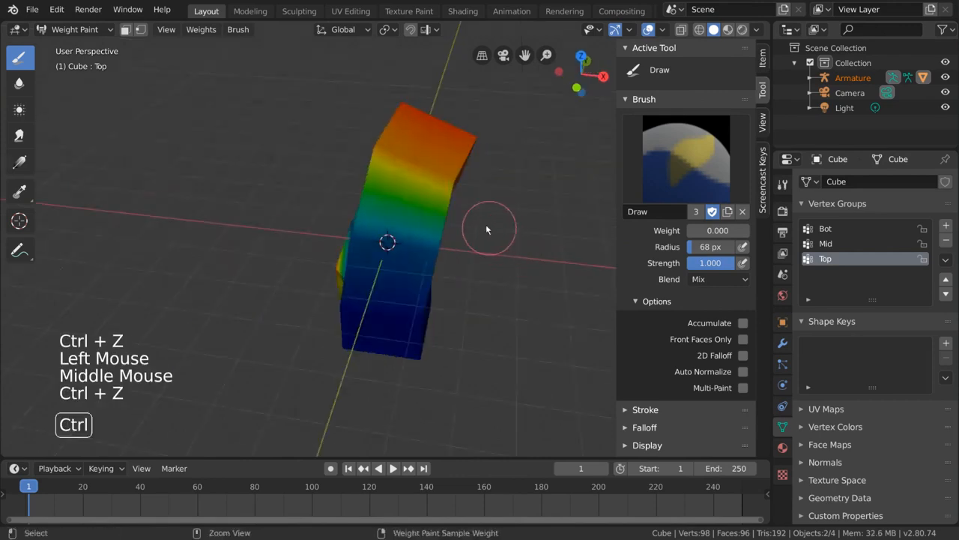
# Try zero-weight strokes along the cube's upper back faces, check how far they reach around the edges, and undo them.
pyautogui.moveTo(438, 190); pyautogui.dragTo(348, 177, button='middle')
pyautogui.moveTo(349, 177)
pyautogui.mouseDown()
pyautogui.moveTo(350, 165)
pyautogui.moveTo(417, 169)
pyautogui.mouseUp()
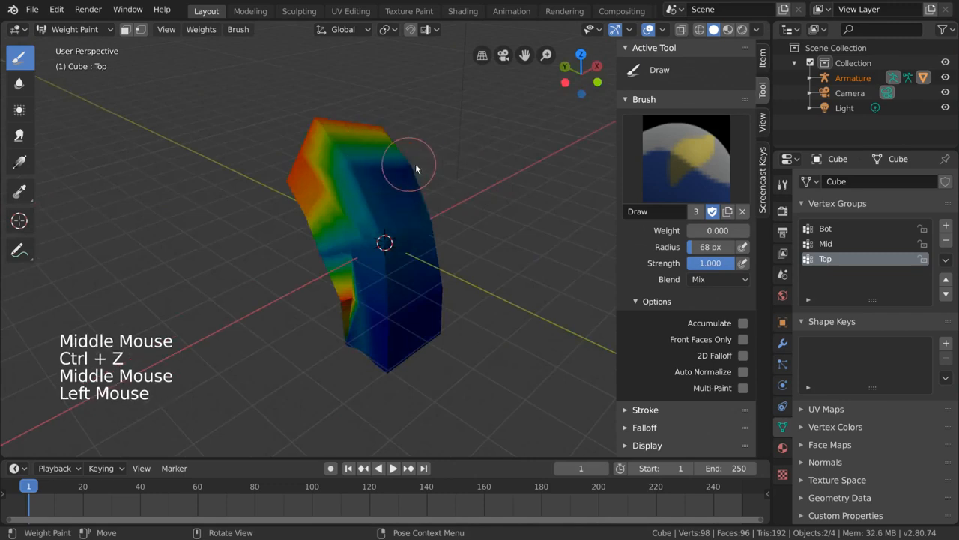
pyautogui.moveTo(425, 184)
pyautogui.mouseDown(button='middle')
pyautogui.moveTo(377, 212)
pyautogui.moveTo(435, 196)
pyautogui.mouseUp(button='middle')
pyautogui.hotkey('ctrl', 'z')
pyautogui.moveTo(352, 166)
pyautogui.mouseDown()
pyautogui.moveTo(343, 161)
pyautogui.moveTo(341, 184)
pyautogui.mouseUp()
pyautogui.moveTo(341, 184); pyautogui.dragTo(329, 199, button='middle')
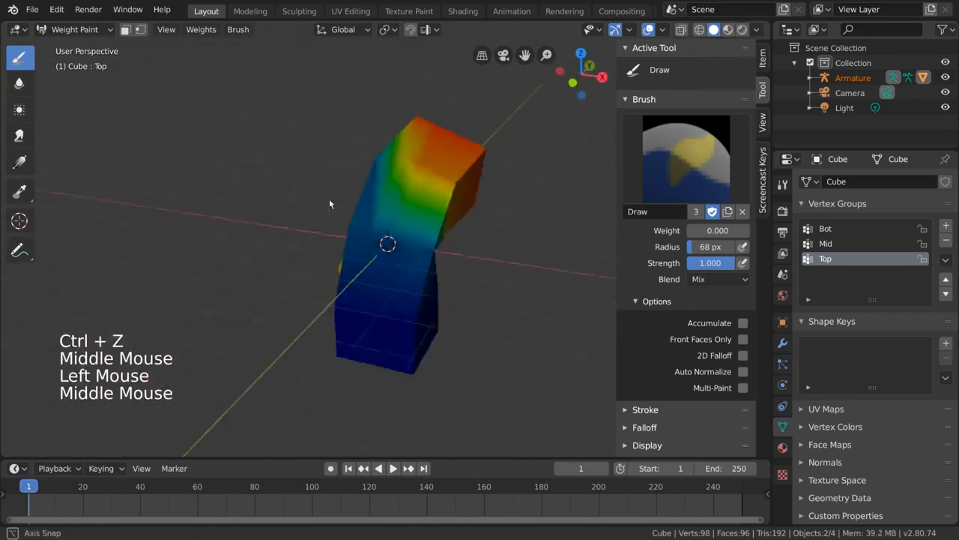
pyautogui.hotkey('ctrl', 'z')
pyautogui.moveTo(448, 246)
pyautogui.mouseDown(button='middle')
pyautogui.moveTo(441, 236)
pyautogui.moveTo(457, 247)
pyautogui.mouseUp(button='middle')
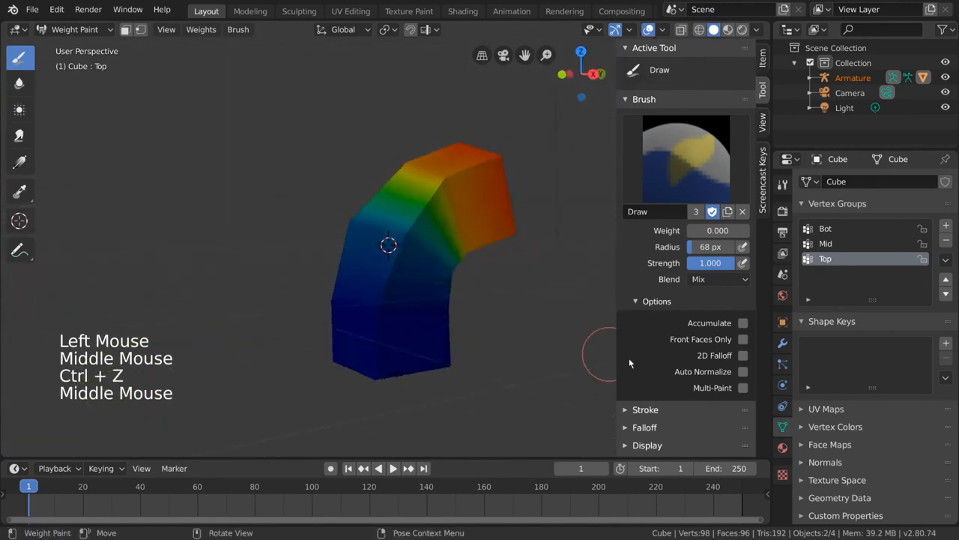
# Enable 2D Falloff and paint weight 1.000 through the rows of small cubes with a 143 px brush.
pyautogui.click(743, 355)
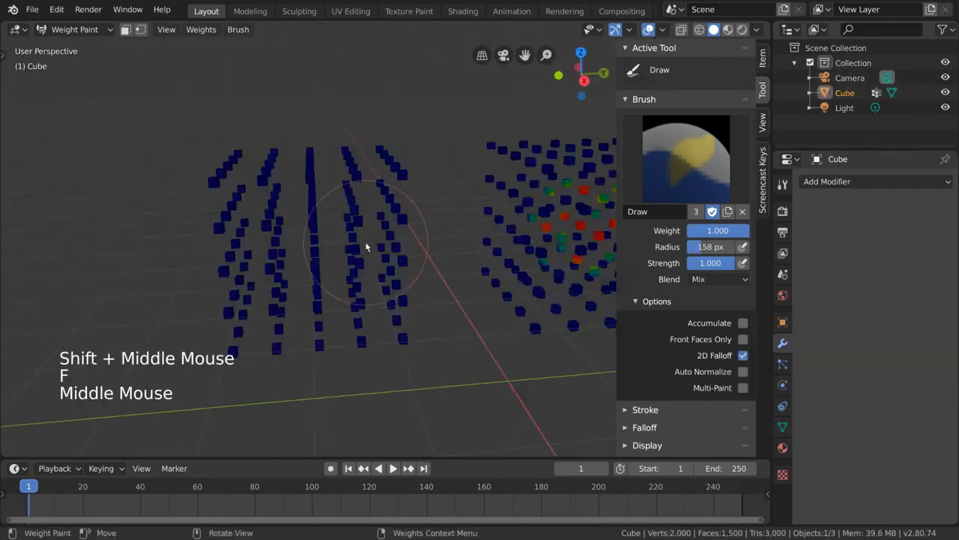
pyautogui.press('f')
pyautogui.click(322, 241)
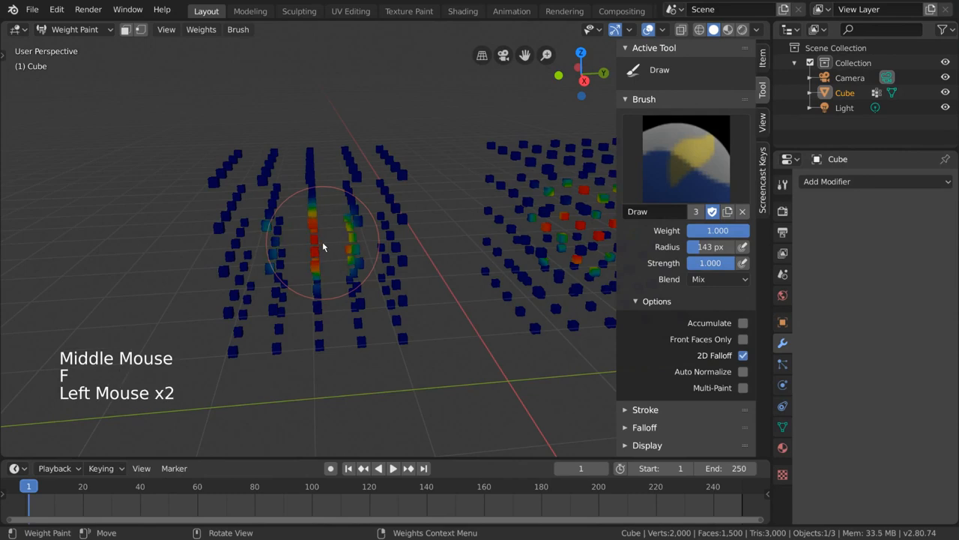
pyautogui.click(322, 241)
pyautogui.click(322, 241)
pyautogui.scroll(-1, 399, 281)
pyautogui.scroll(-1, 398, 282)
pyautogui.moveTo(398, 282); pyautogui.dragTo(457, 278, button='middle')
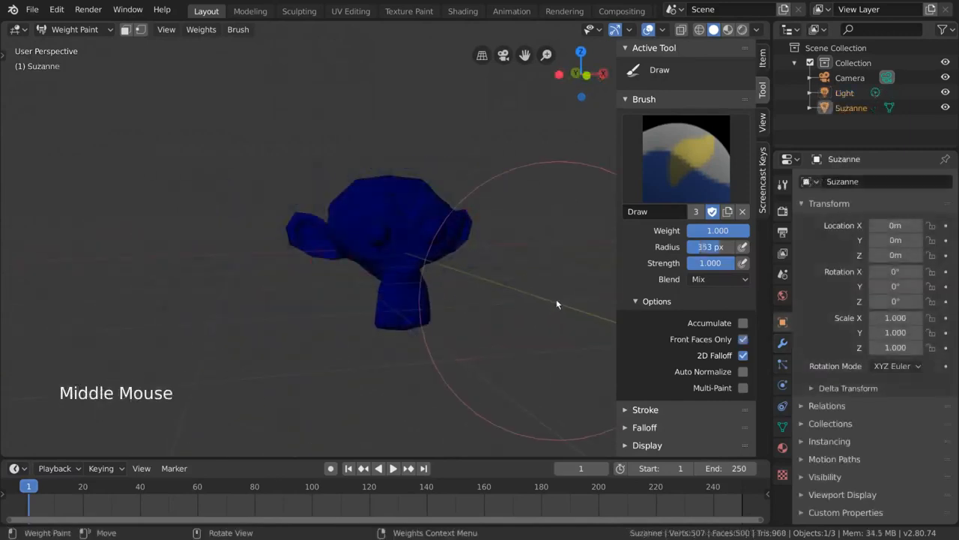
# Paint weight 1.000 over Suzanne's face with Front Faces Only and 2D Falloff enabled, using a 353 px brush.
pyautogui.keyDown('shift'); pyautogui.moveTo(557, 300); pyautogui.dragTo(731, 353, button='middle'); pyautogui.keyUp('shift')
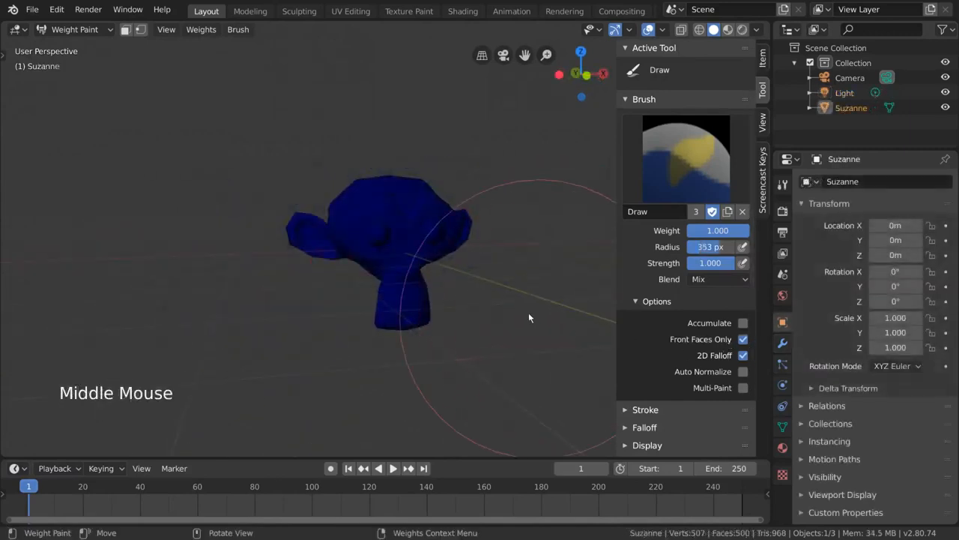
pyautogui.moveTo(529, 313)
pyautogui.mouseDown()
pyautogui.moveTo(231, 208)
pyautogui.moveTo(484, 333)
pyautogui.mouseUp()
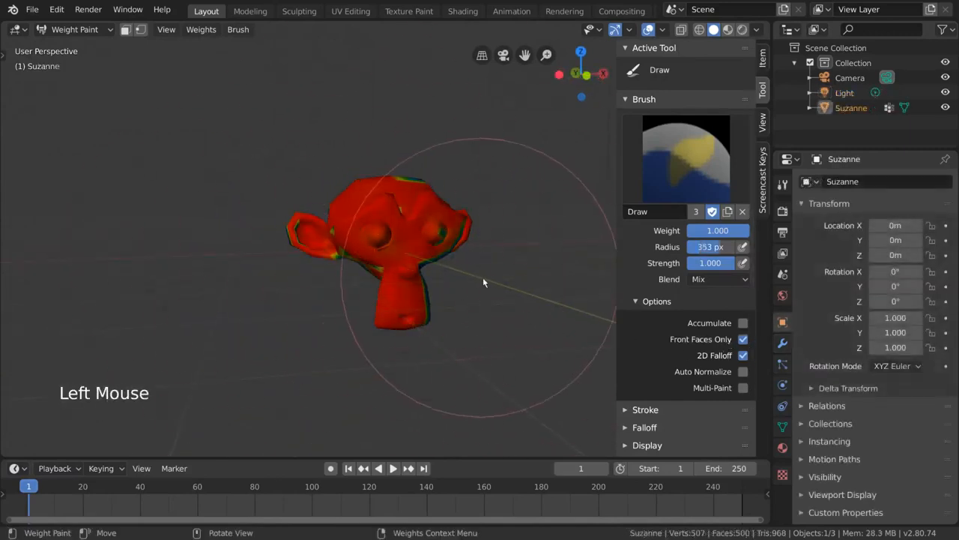
pyautogui.moveTo(488, 280); pyautogui.dragTo(518, 300, button='middle')
# Disable Front Faces Only and paint weight 1.000 through Suzanne's whole head, checking the front and back.
pyautogui.click(743, 339)
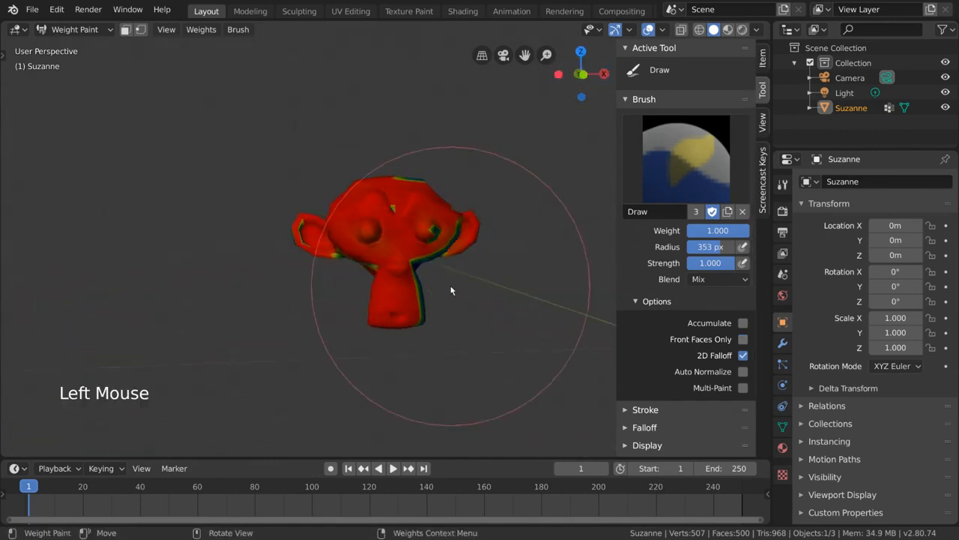
pyautogui.moveTo(420, 300); pyautogui.dragTo(240, 231, button='middle')
pyautogui.moveTo(240, 232)
pyautogui.mouseDown()
pyautogui.moveTo(214, 252)
pyautogui.moveTo(284, 235)
pyautogui.mouseUp()
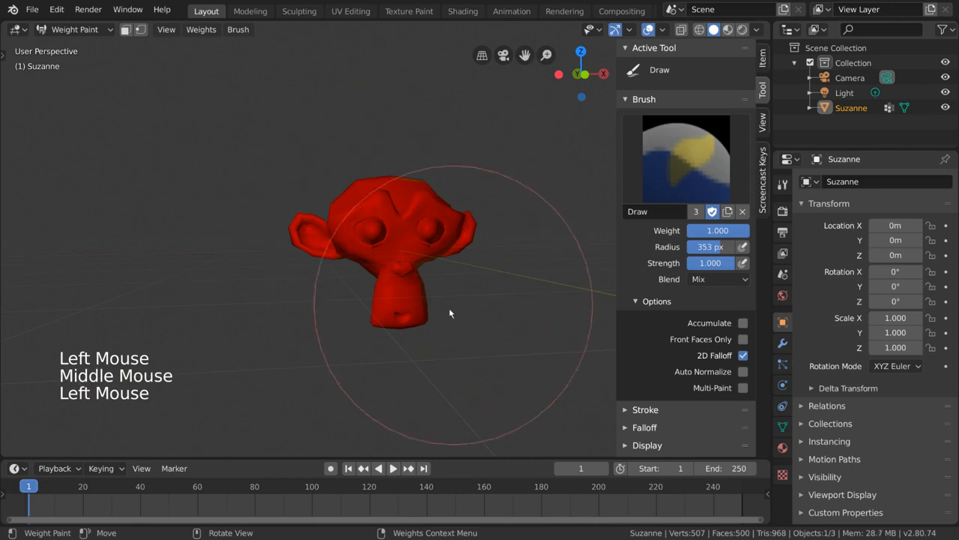
pyautogui.moveTo(447, 313); pyautogui.dragTo(471, 197, button='middle')
pyautogui.click(471, 197)
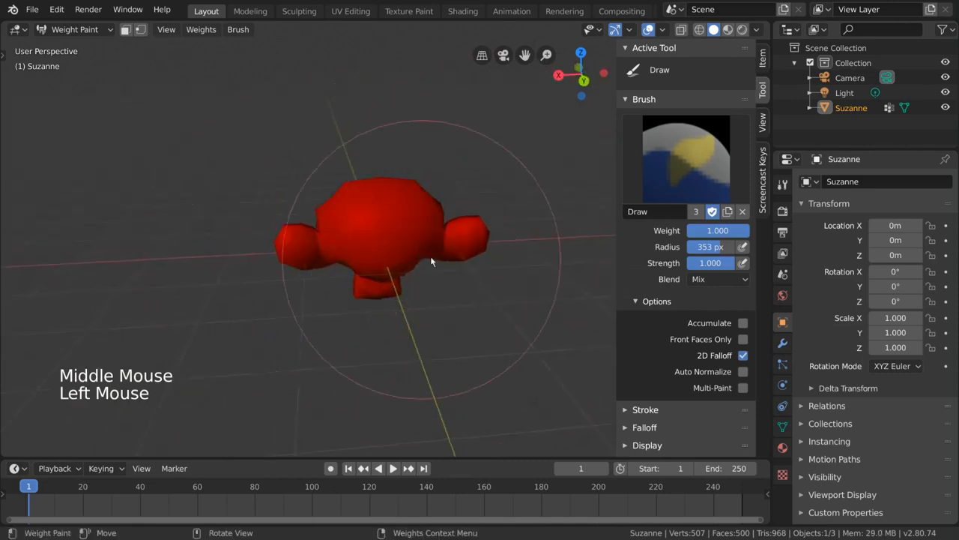
pyautogui.moveTo(428, 257); pyautogui.dragTo(343, 216, button='middle')
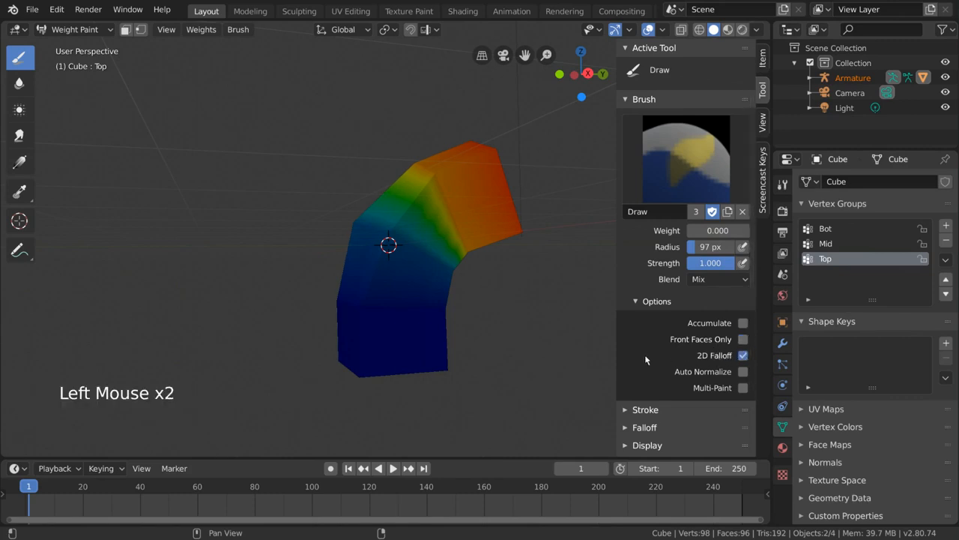
# Examine the bent cube's lower section around the bottom bone in wireframe, and restore solid shading.
pyautogui.press('z')
pyautogui.click(420, 347)
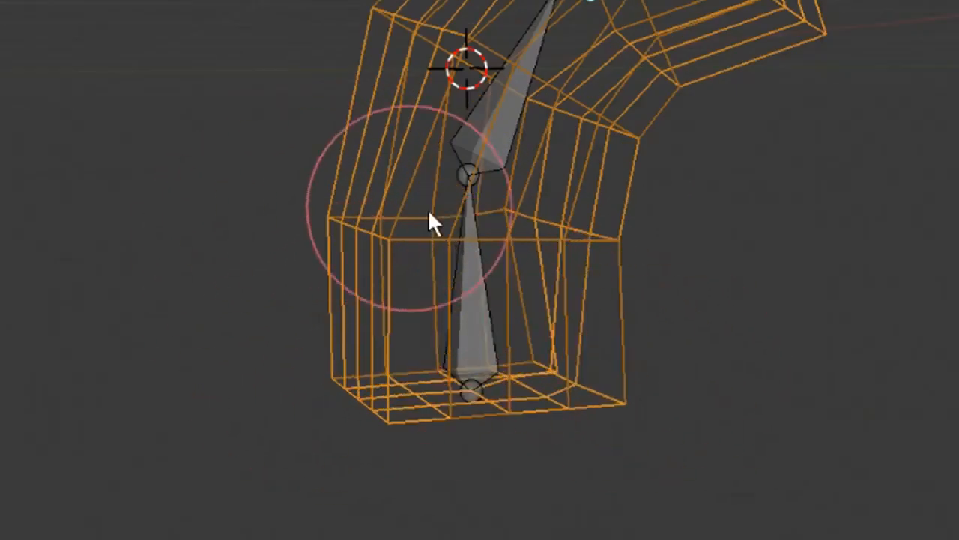
pyautogui.press('z')
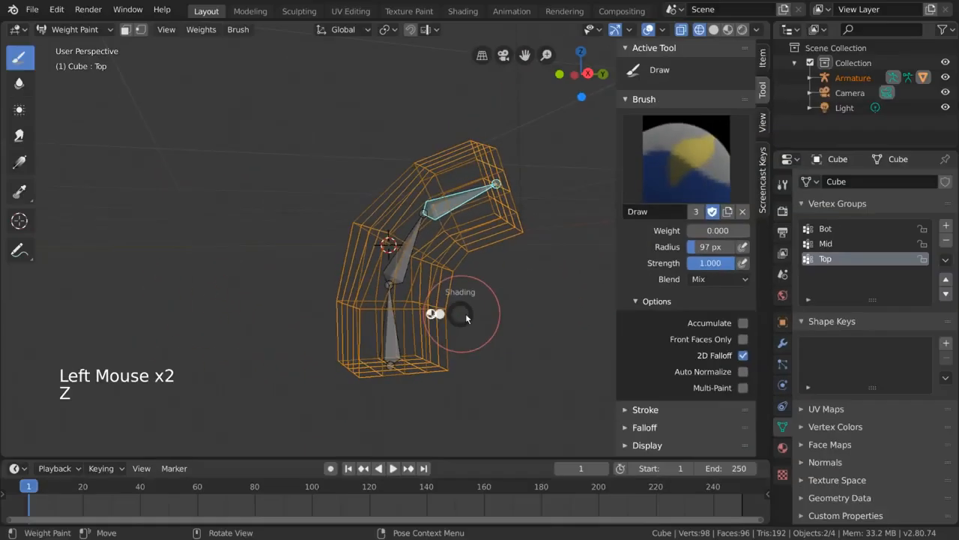
pyautogui.click(549, 323)
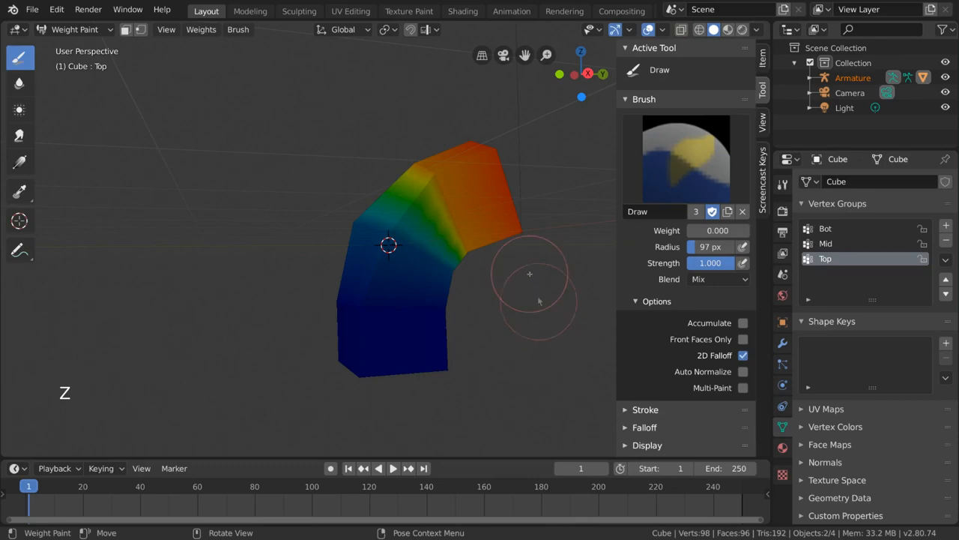
# Remove all of the cube's vertices from the Top vertex group and inspect the deformation in Weight Paint mode.
pyautogui.press('Tab')
pyautogui.moveTo(518, 272); pyautogui.dragTo(490, 279, button='middle')
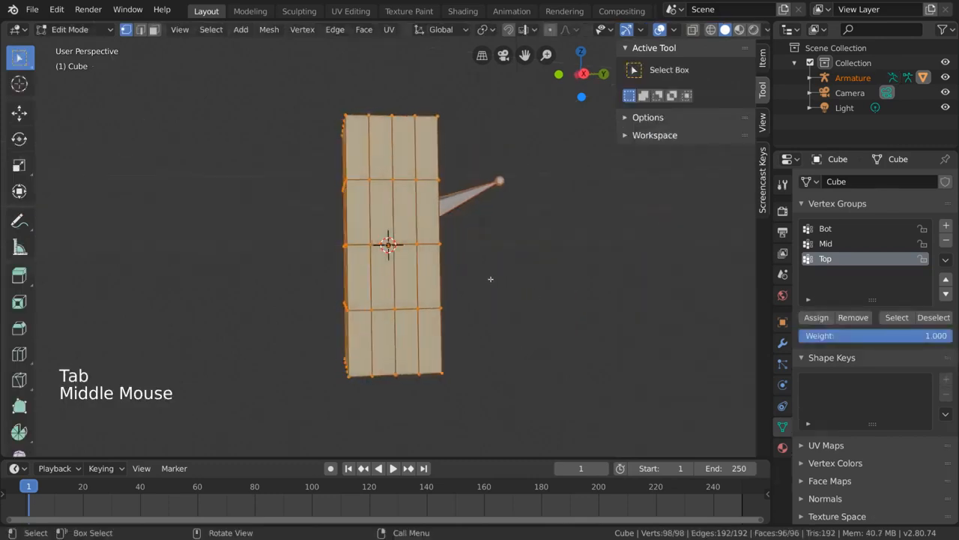
pyautogui.moveTo(373, 286); pyautogui.dragTo(284, 276, button='middle')
pyautogui.hotkey('alt', 'a')
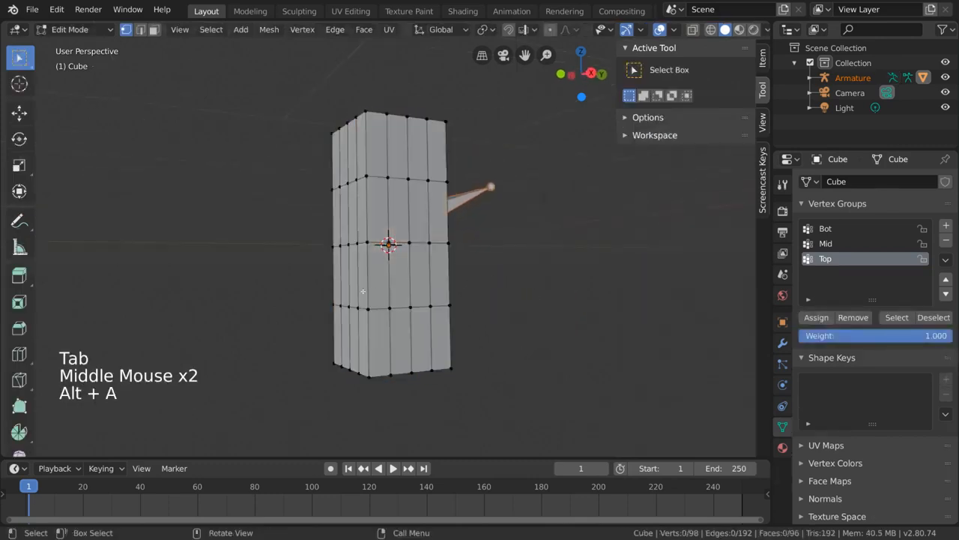
pyautogui.press('b')
pyautogui.moveTo(276, 275); pyautogui.dragTo(531, 386)
pyautogui.moveTo(530, 386); pyautogui.dragTo(513, 339, button='middle')
pyautogui.press('a')
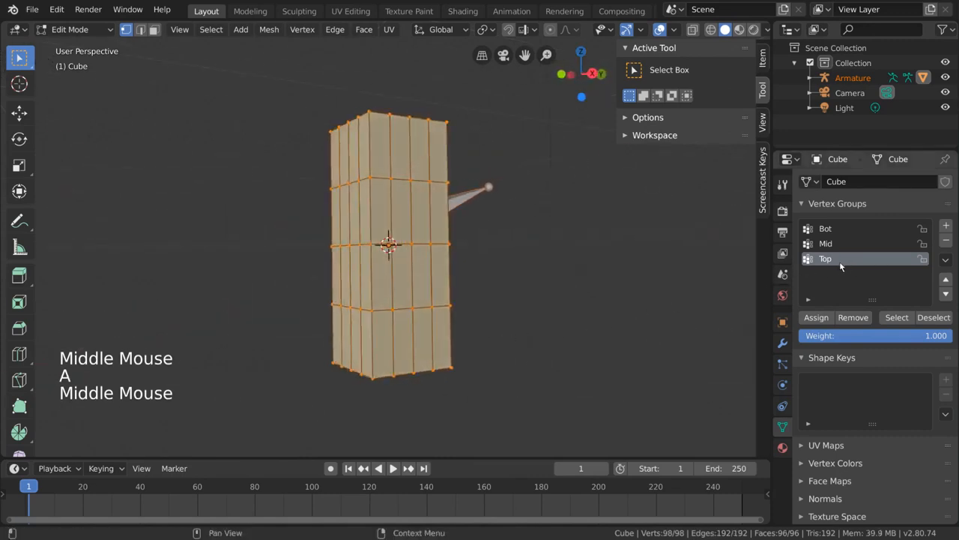
pyautogui.click(856, 319)
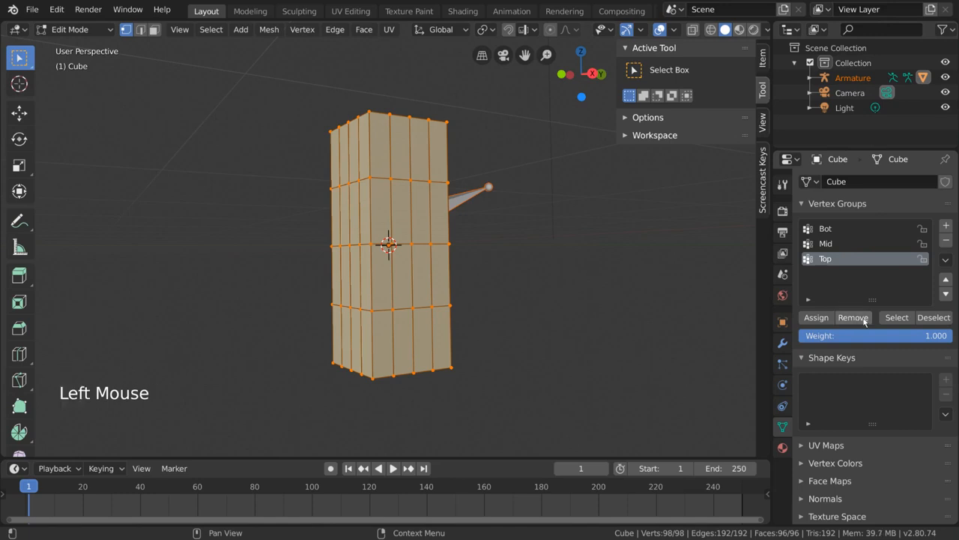
pyautogui.press('Tab')
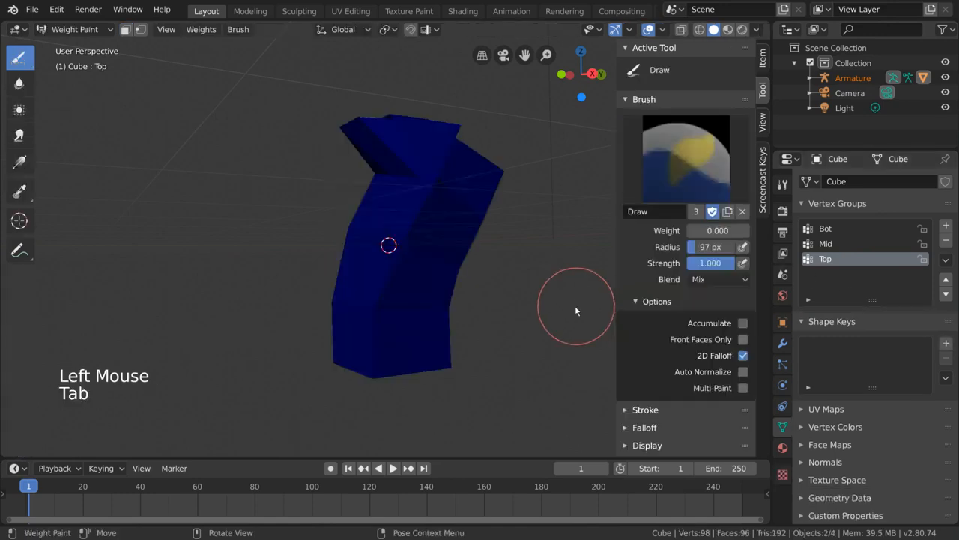
pyautogui.moveTo(574, 310)
pyautogui.mouseDown(button='middle')
pyautogui.moveTo(510, 342)
pyautogui.moveTo(463, 330)
pyautogui.moveTo(536, 324)
pyautogui.mouseUp(button='middle')
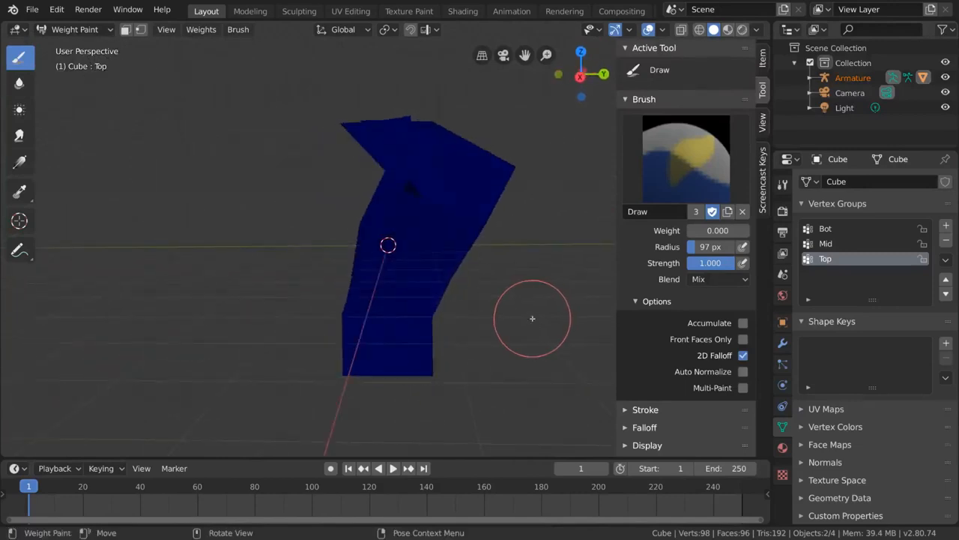
# In wireframe Edit Mode, assign the cube's uppermost section of vertices to the Top vertex group with weight 1.000.
pyautogui.press('Tab')
pyautogui.moveTo(514, 252); pyautogui.dragTo(497, 247, button='middle')
pyautogui.press('z')
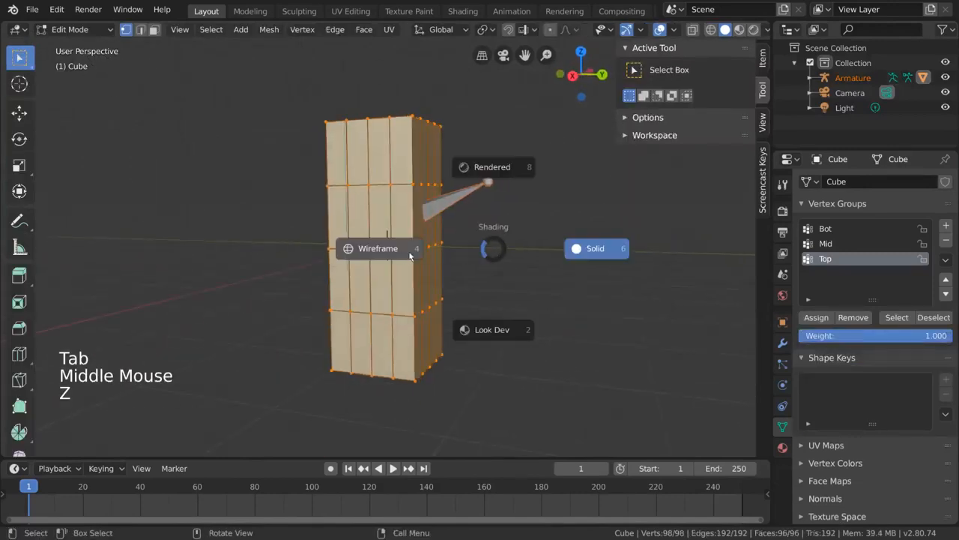
pyautogui.hotkey('alt', 'a')
pyautogui.press('b')
pyautogui.moveTo(274, 84); pyautogui.dragTo(528, 201)
pyautogui.moveTo(472, 241); pyautogui.dragTo(466, 183, button='middle')
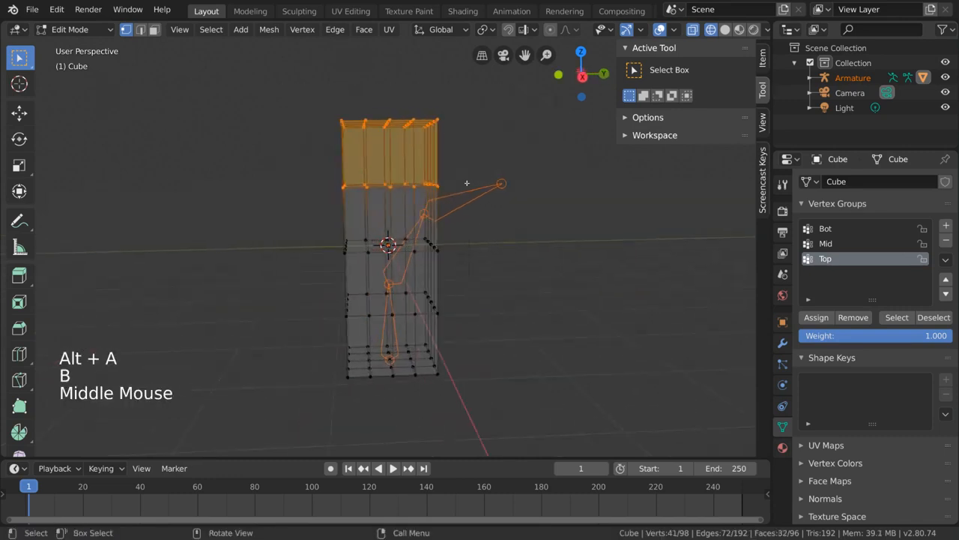
pyautogui.moveTo(583, 252); pyautogui.dragTo(588, 252, button='middle')
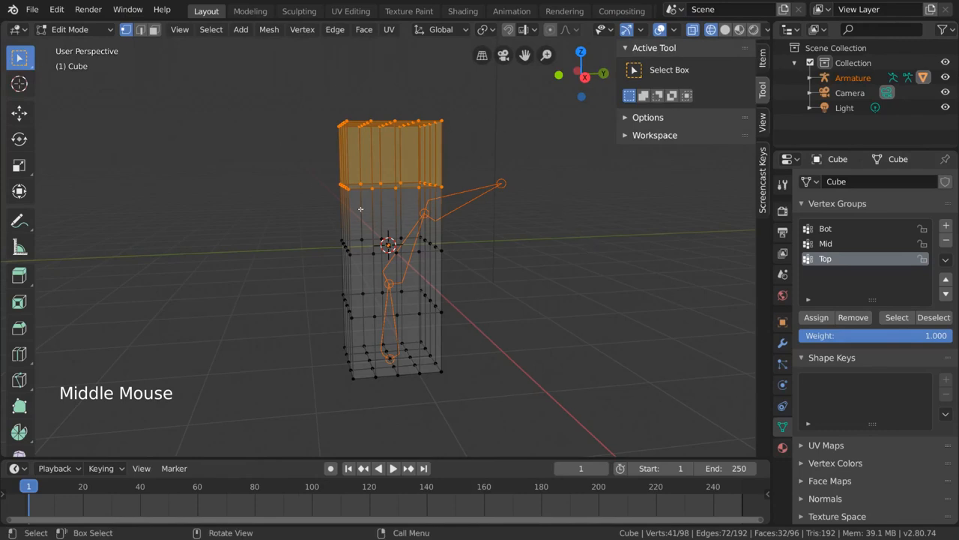
pyautogui.moveTo(519, 212); pyautogui.dragTo(525, 207, button='middle')
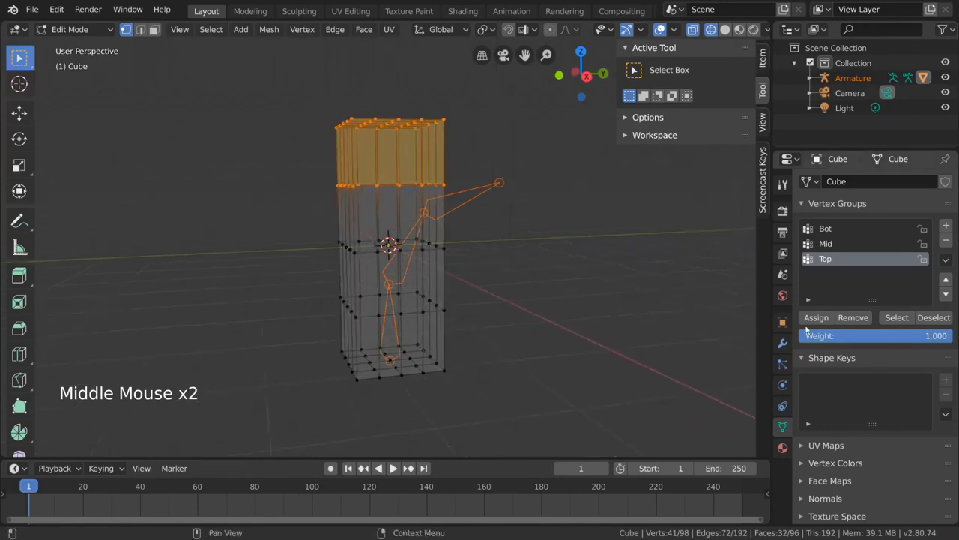
pyautogui.click(524, 208)
pyautogui.moveTo(870, 336); pyautogui.dragTo(918, 338)
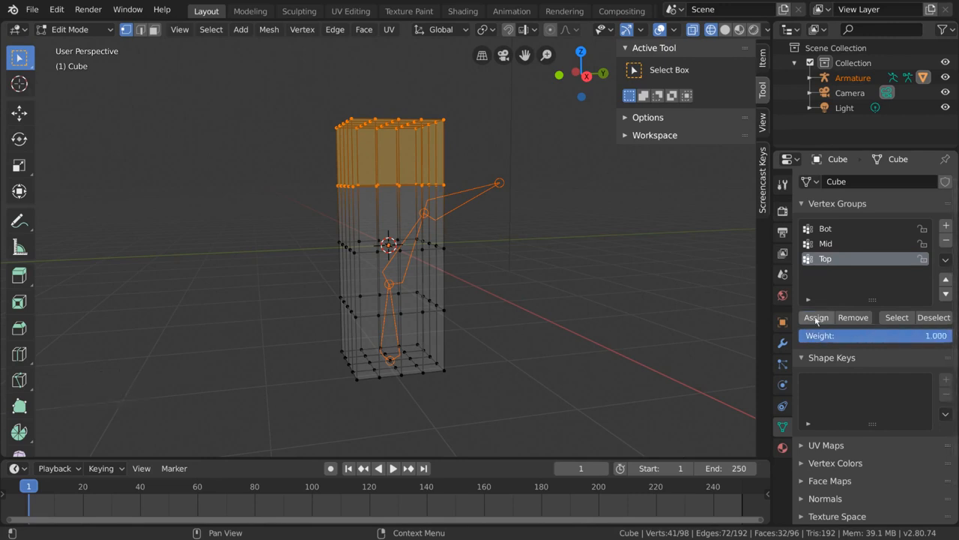
pyautogui.moveTo(760, 316); pyautogui.dragTo(749, 313, button='middle')
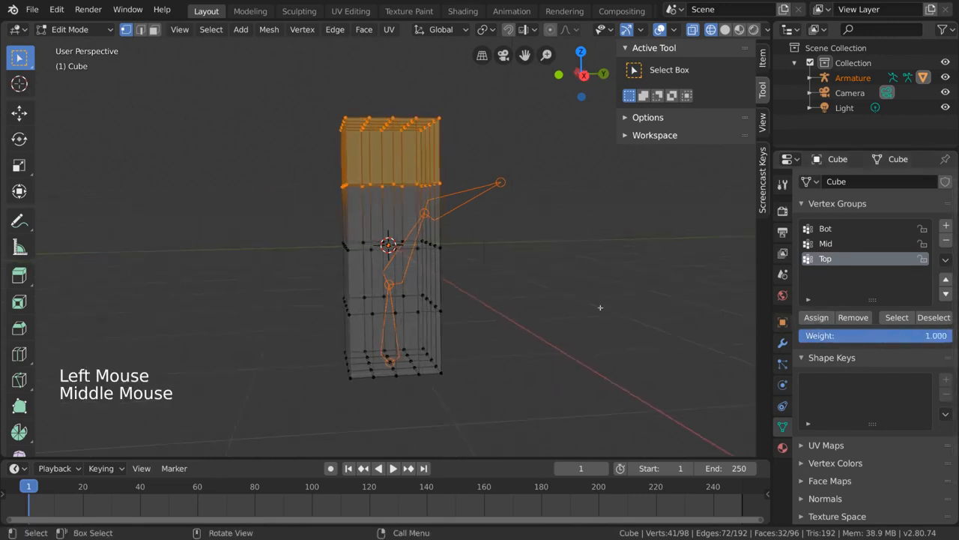
# Return to Weight Paint mode and view the cube's Top weights in solid shading.
pyautogui.press('Tab')
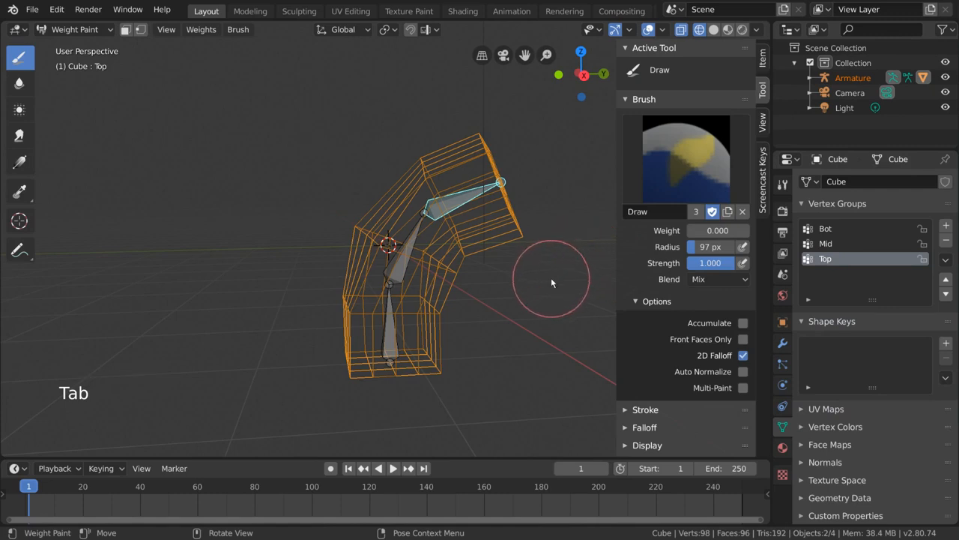
pyautogui.press('z')
pyautogui.moveTo(556, 280)
pyautogui.mouseDown(button='middle')
pyautogui.moveTo(525, 278)
pyautogui.moveTo(548, 279)
pyautogui.mouseUp(button='middle')
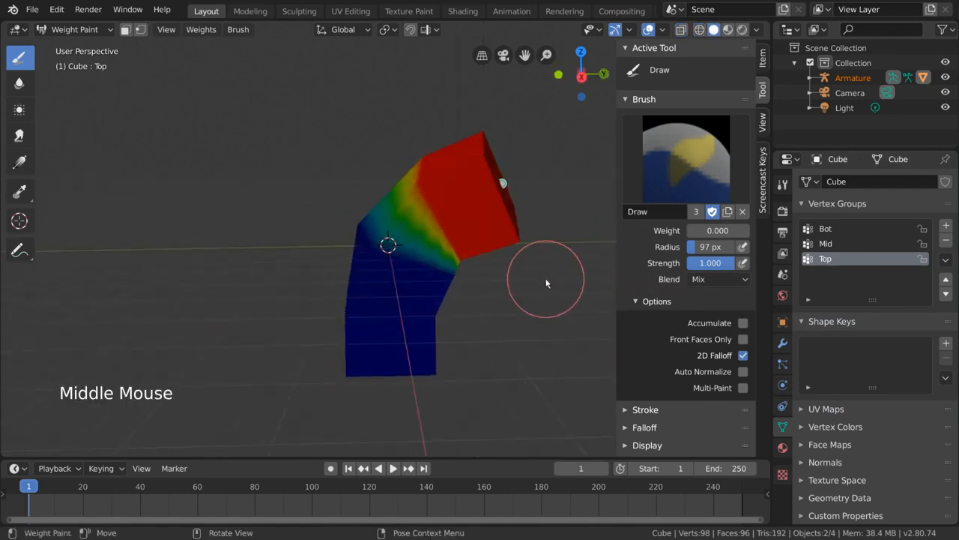
# In Edit Mode, clear the selection and select the vertices of the Top and Mid vertex groups.
pyautogui.press('Tab')
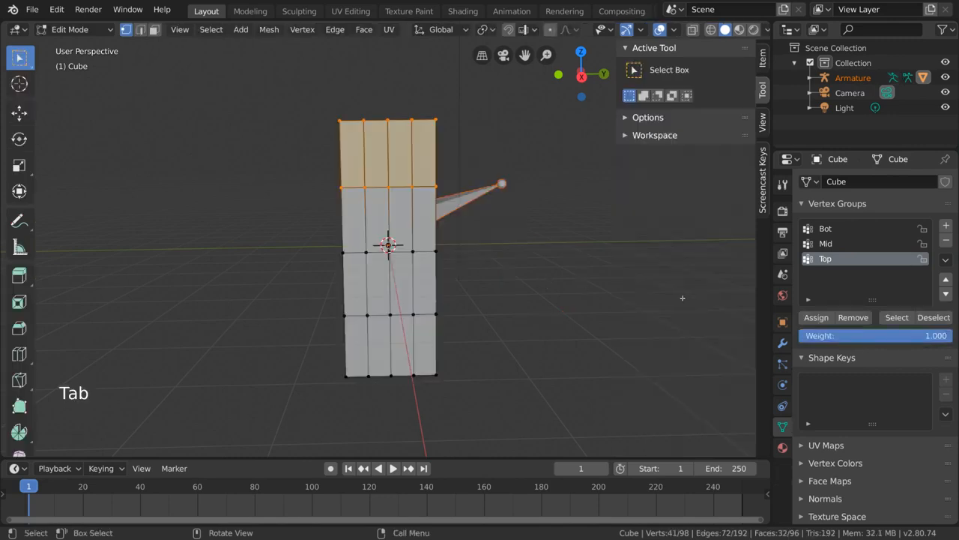
pyautogui.moveTo(653, 303); pyautogui.dragTo(641, 300, button='middle')
pyautogui.click(640, 300)
pyautogui.hotkey('alt', 'a')
pyautogui.click(897, 317)
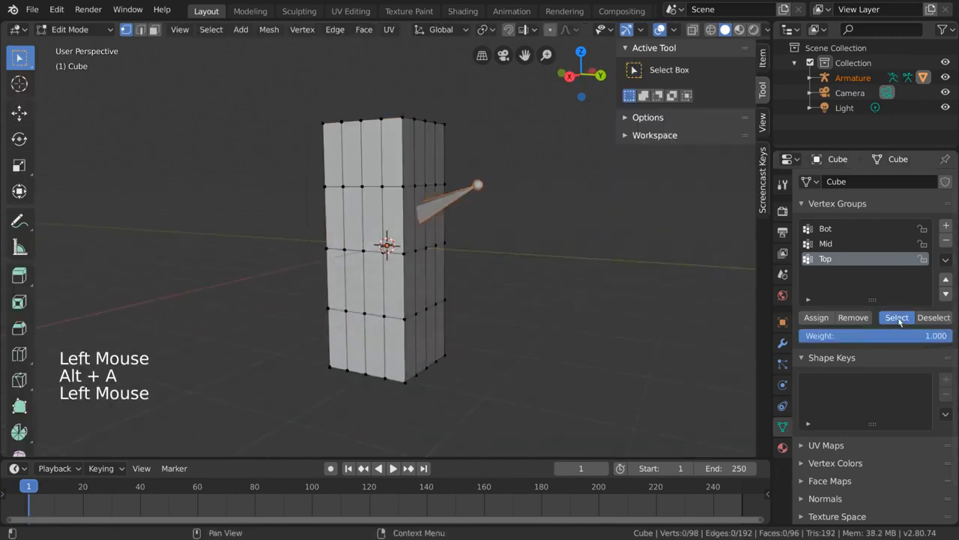
pyautogui.moveTo(619, 262); pyautogui.dragTo(611, 229, button='middle')
pyautogui.click(858, 247)
pyautogui.click(908, 320)
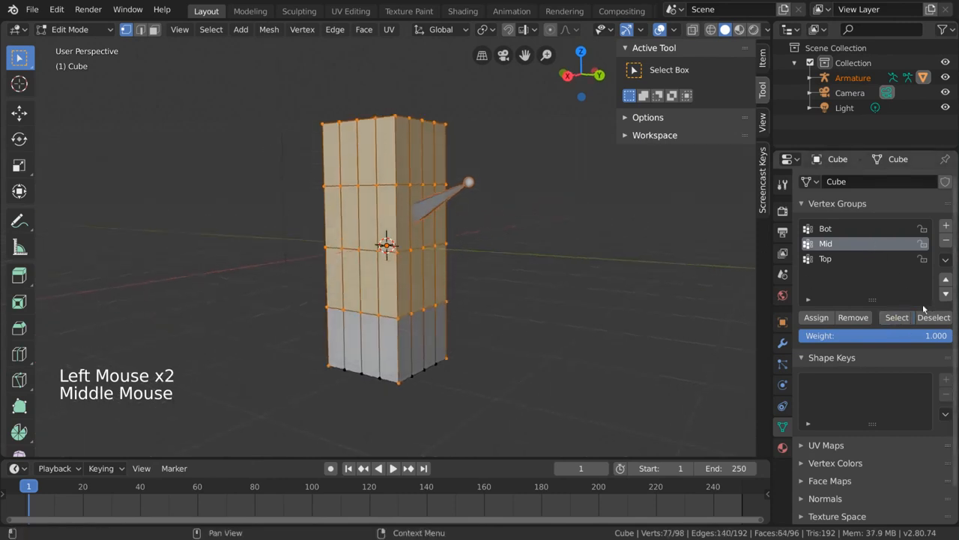
# Deselect the vertices of the Mid and Top vertex groups and return to Weight Paint mode.
pyautogui.click(931, 317)
pyautogui.click(850, 259)
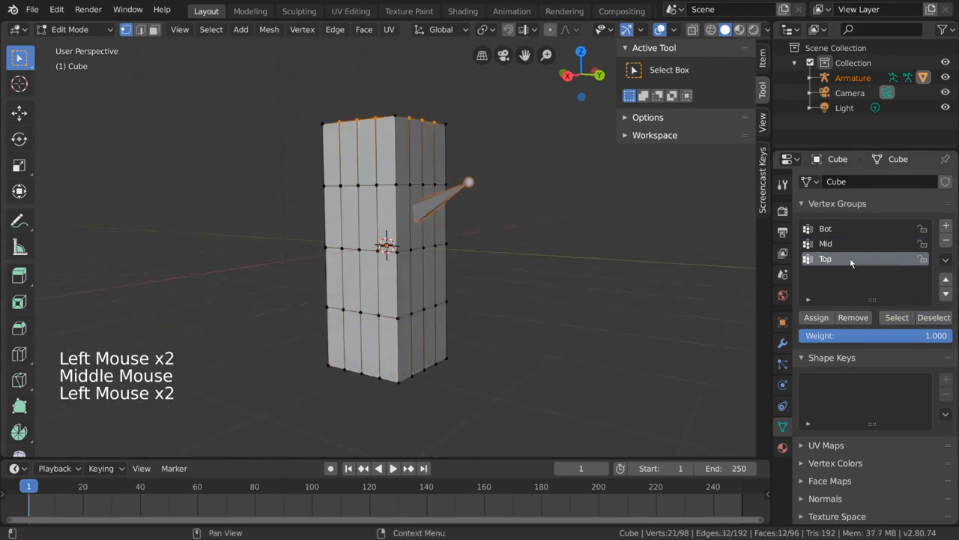
pyautogui.click(928, 319)
pyautogui.moveTo(569, 229); pyautogui.dragTo(609, 229, button='middle')
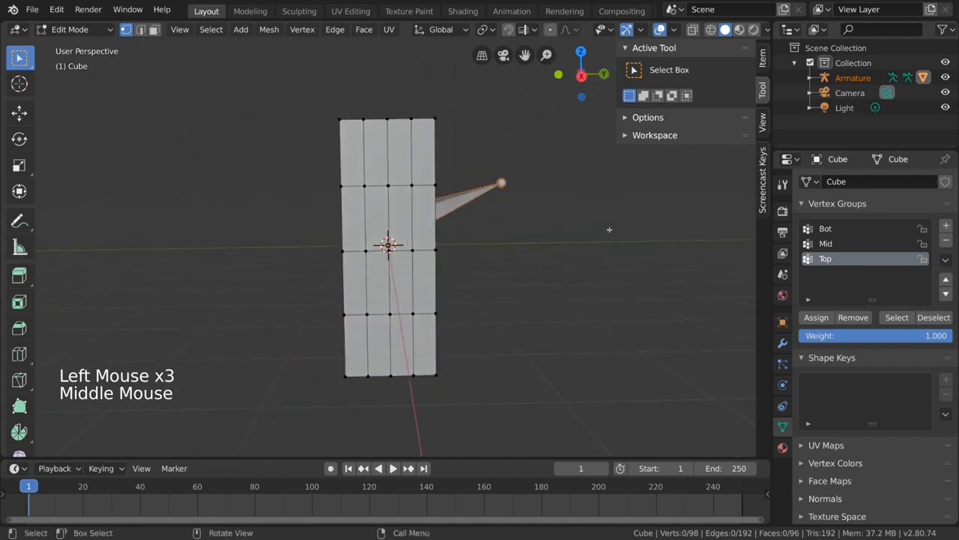
pyautogui.press('Tab')
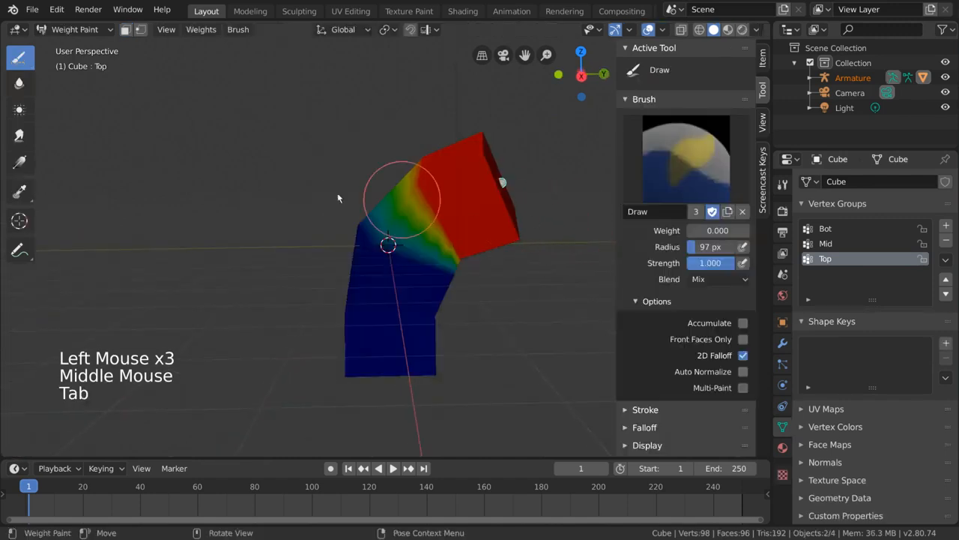
# Blur the Top weights across the cube's upper bend using a 97 px Blur brush at strength 1.000.
pyautogui.click(20, 83)
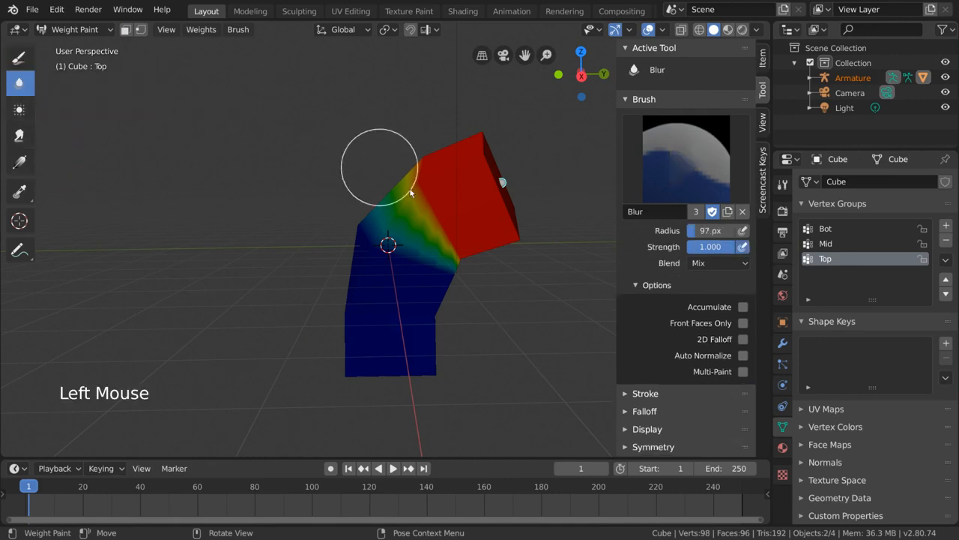
pyautogui.moveTo(450, 214); pyautogui.dragTo(473, 229, button='middle')
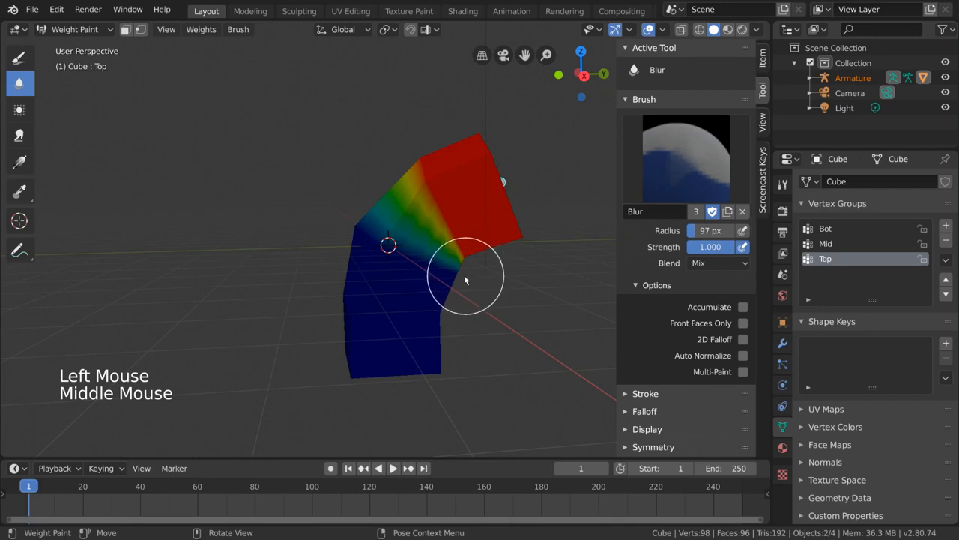
pyautogui.moveTo(464, 278); pyautogui.dragTo(345, 218)
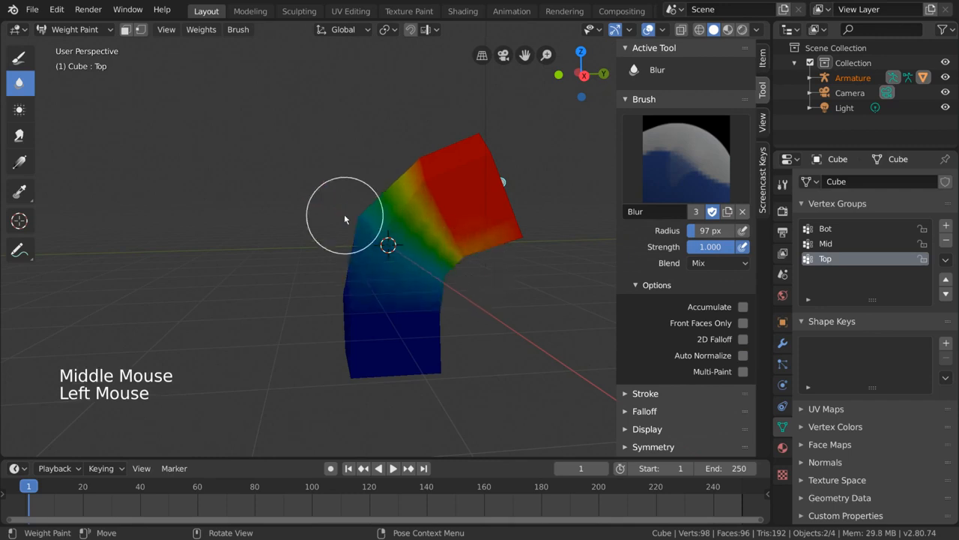
# Try the Average brush at strength 0.500 on the cube's inner bend, and undo the Average and Blur strokes.
pyautogui.click(21, 110)
pyautogui.moveTo(431, 263)
pyautogui.mouseDown()
pyautogui.moveTo(432, 218)
pyautogui.moveTo(443, 293)
pyautogui.mouseUp()
pyautogui.middleClick(472, 249)
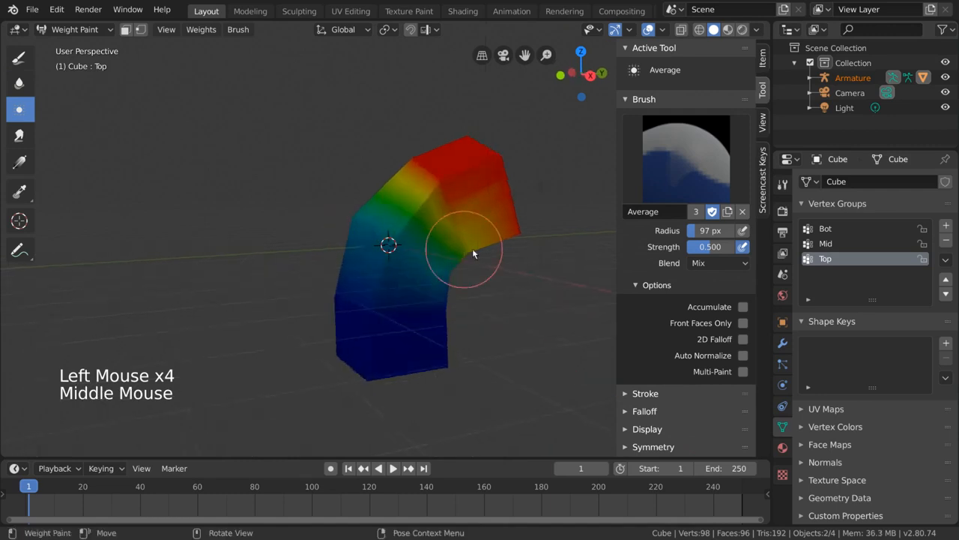
pyautogui.hotkey('ctrl', 'z')
pyautogui.hotkey('ctrl', 'z')
pyautogui.hotkey('ctrl', 'z')
pyautogui.hotkey('ctrl', 'z')
# Try smearing the Top weights around the cube's bend with a 97 px Smear brush at strength 0.500.
pyautogui.click(18, 135)
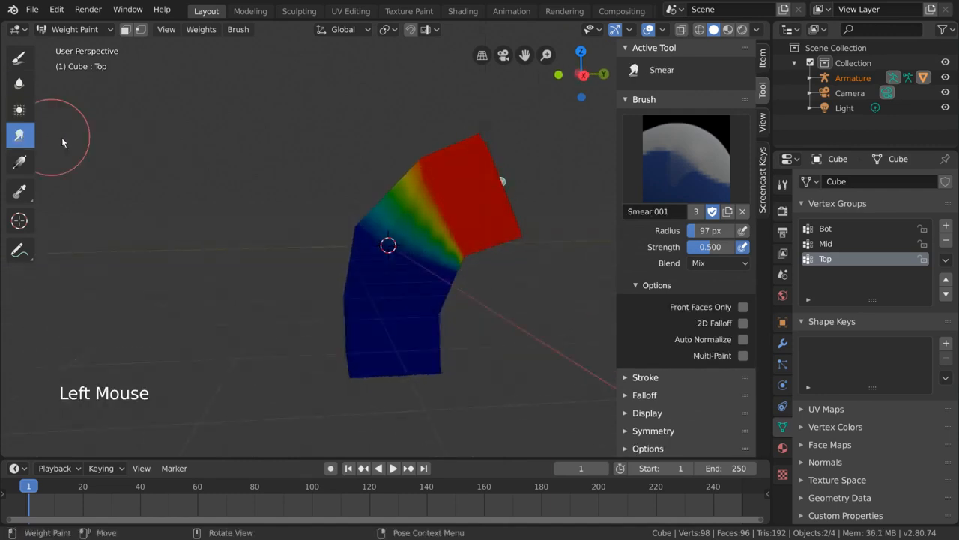
pyautogui.moveTo(389, 237)
pyautogui.mouseDown()
pyautogui.moveTo(401, 299)
pyautogui.moveTo(414, 251)
pyautogui.mouseUp()
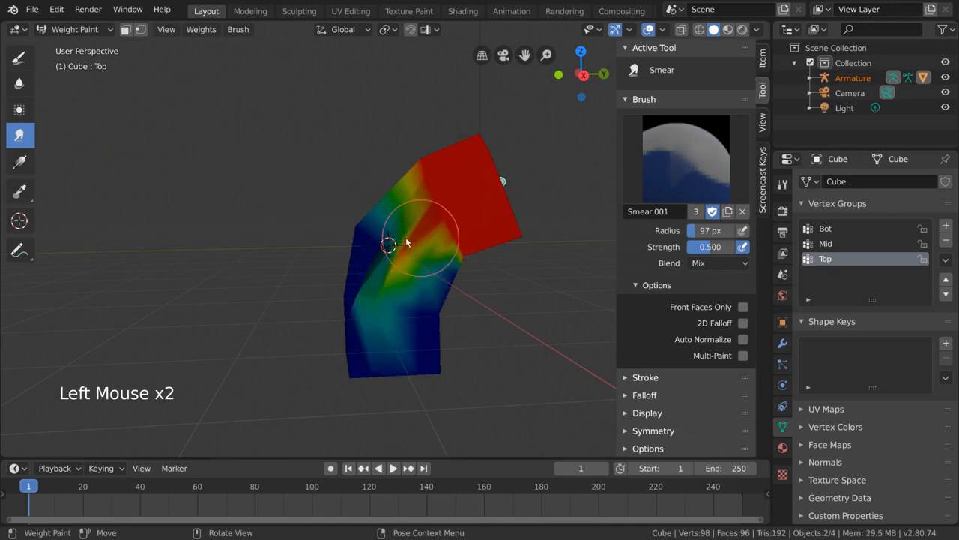
pyautogui.moveTo(444, 235); pyautogui.dragTo(529, 240, button='middle')
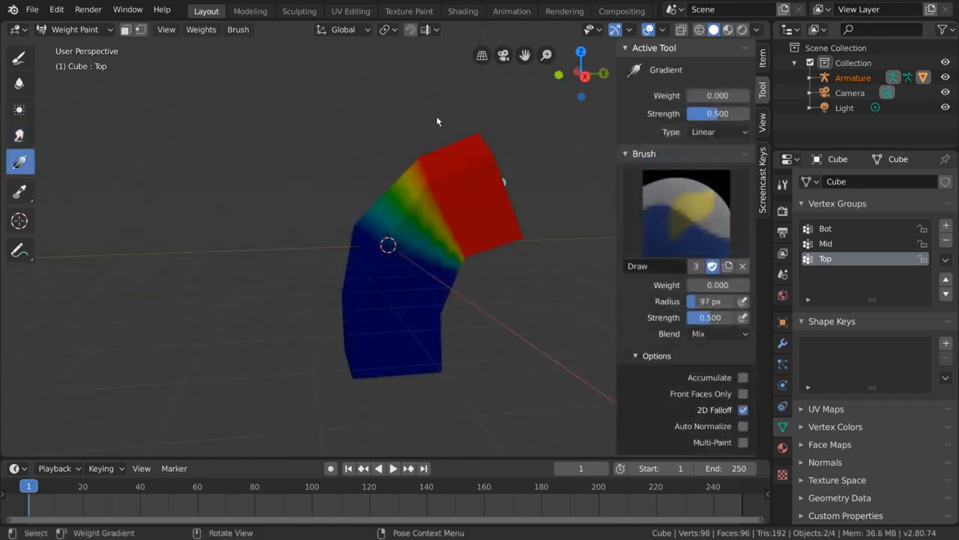
# Try linear weight gradients across the cube's upper section with weight 0.000 and strength 0.500, and undo them.
pyautogui.moveTo(391, 141)
pyautogui.mouseDown()
pyautogui.moveTo(476, 306)
pyautogui.moveTo(431, 225)
pyautogui.moveTo(450, 267)
pyautogui.moveTo(446, 283)
pyautogui.mouseUp()
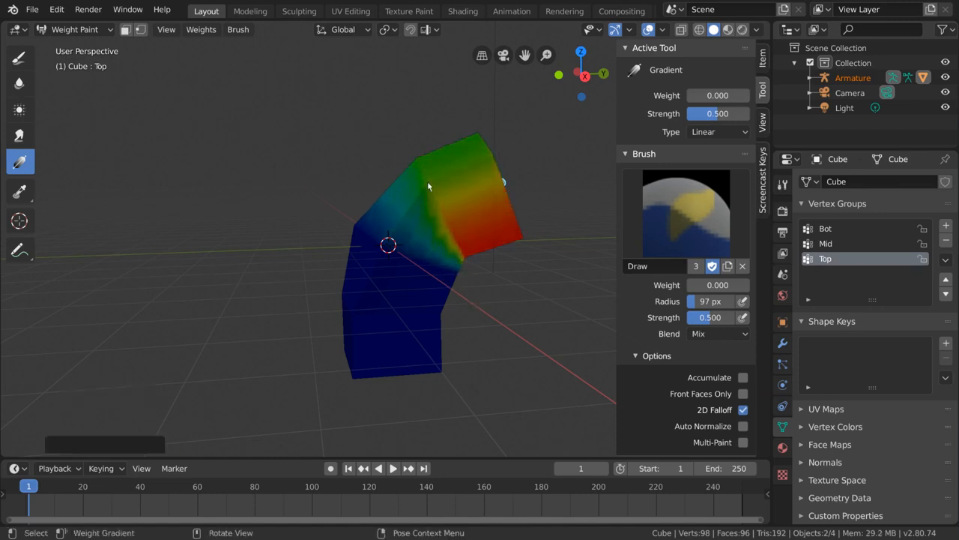
pyautogui.moveTo(425, 126); pyautogui.dragTo(460, 252)
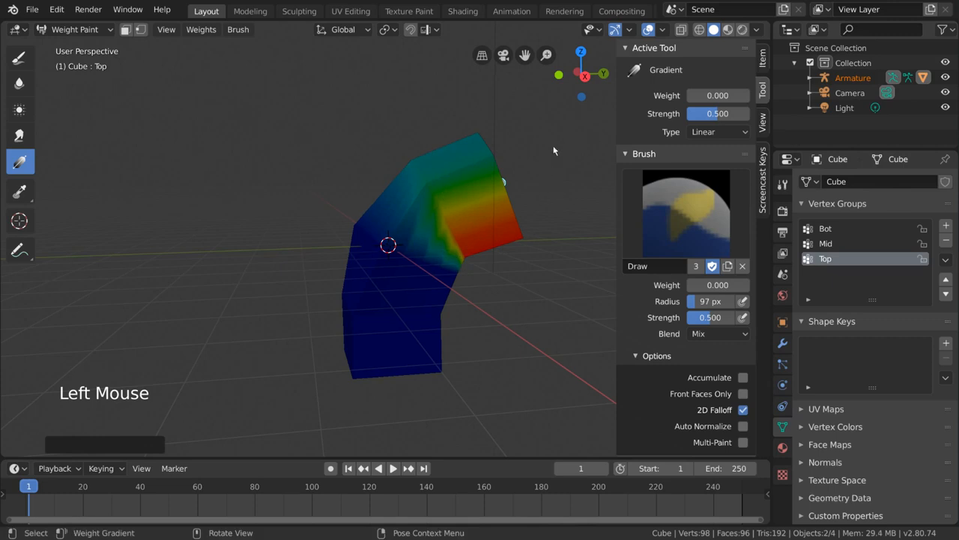
pyautogui.moveTo(548, 174); pyautogui.dragTo(419, 235)
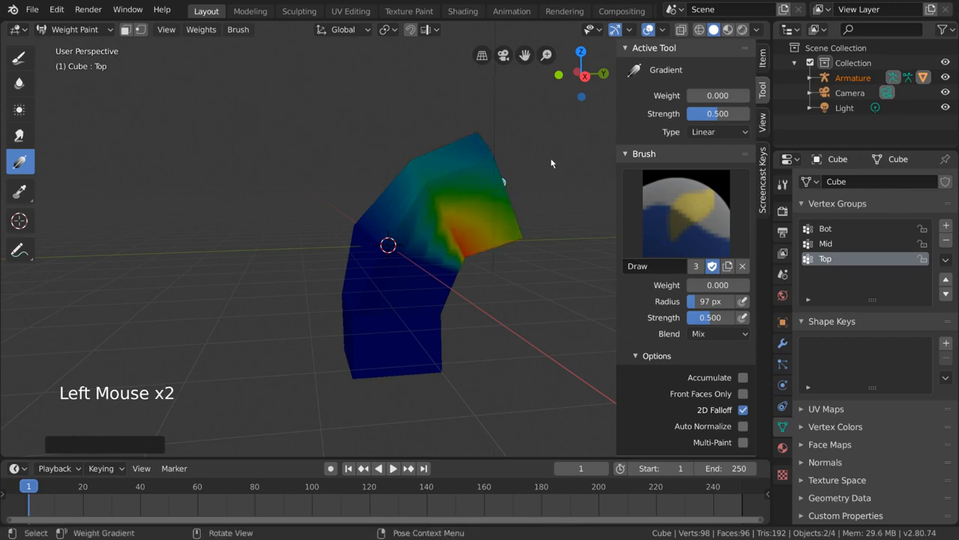
pyautogui.hotkey('ctrl', 'z')
pyautogui.hotkey('ctrl', 'z')
pyautogui.hotkey('ctrl', 'z')
pyautogui.hotkey('ctrl', 'z')
# Try linear gradients at strength 1.000 across the cube's upper section, first with weight 0.000 and again with weight 1.000.
pyautogui.moveTo(708, 113); pyautogui.dragTo(748, 113)
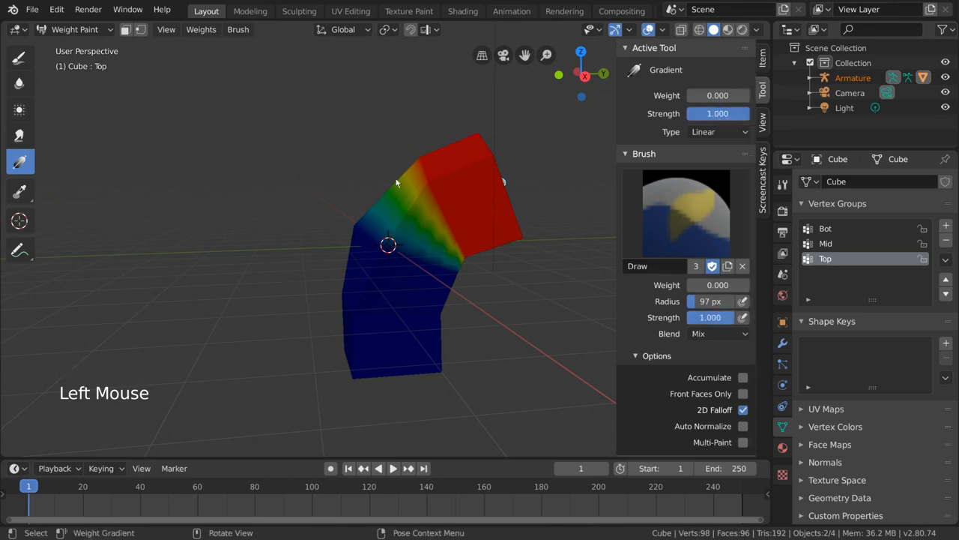
pyautogui.moveTo(396, 126); pyautogui.dragTo(487, 253)
pyautogui.moveTo(703, 95); pyautogui.dragTo(750, 95)
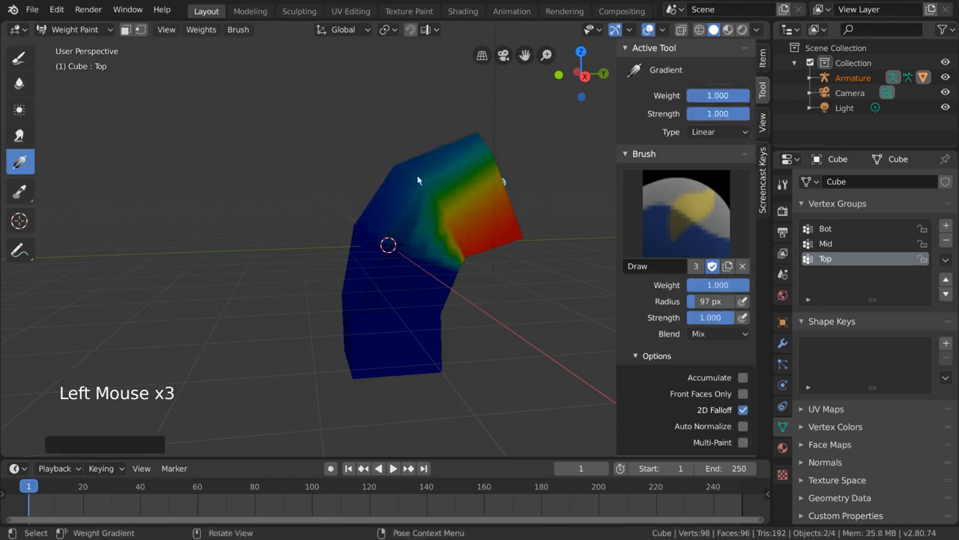
pyautogui.moveTo(385, 86); pyautogui.dragTo(479, 279)
pyautogui.moveTo(542, 182); pyautogui.dragTo(400, 250)
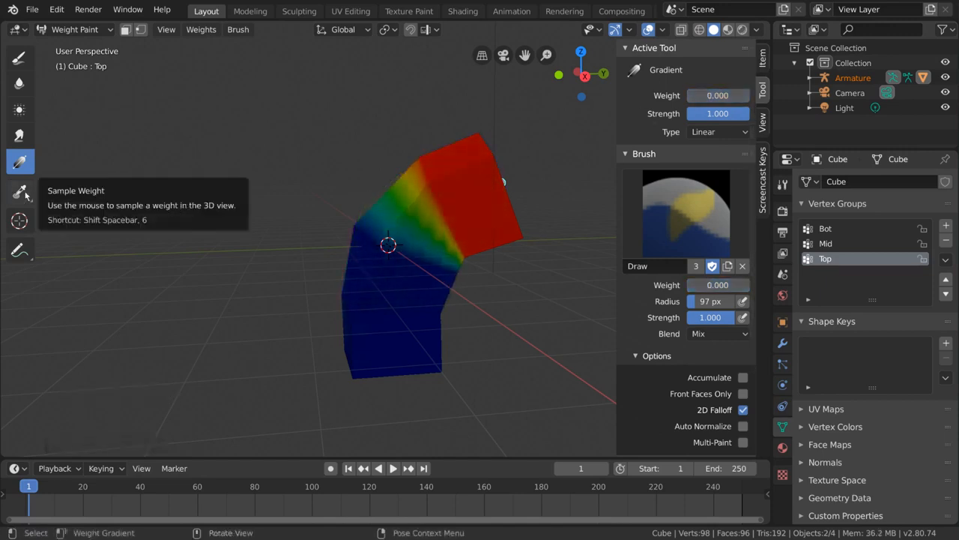
# Sample the Top group's weight on the inner side of the cube's bend using Sample Weight.
pyautogui.click(20, 192)
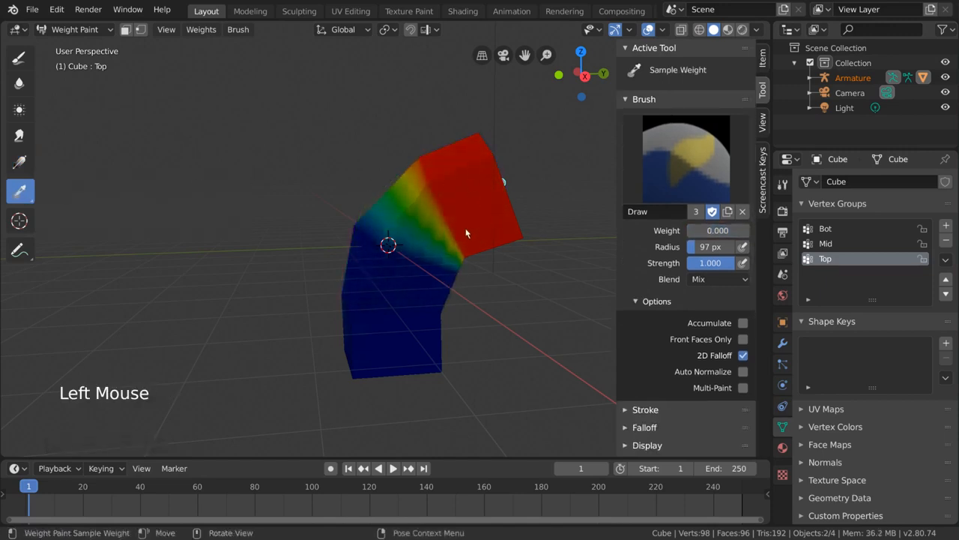
pyautogui.click(435, 273)
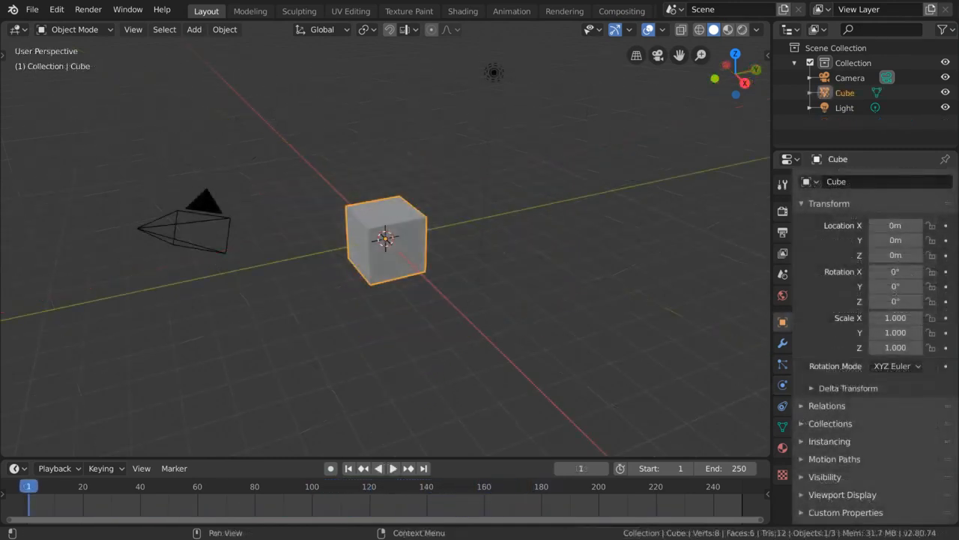
# Replace the default cube with a Monkey mesh, shade it smooth, and open its modifier settings.
pyautogui.press('Delete')
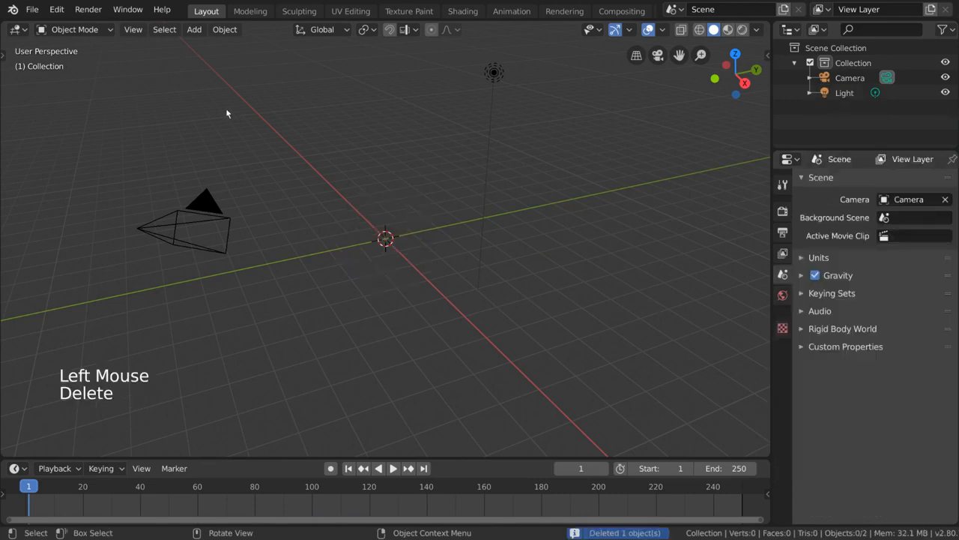
pyautogui.click(194, 29)
pyautogui.moveTo(214, 43)
pyautogui.click(367, 184)
pyautogui.scroll(5, 421, 301)
pyautogui.moveTo(420, 301); pyautogui.dragTo(503, 276, button='middle')
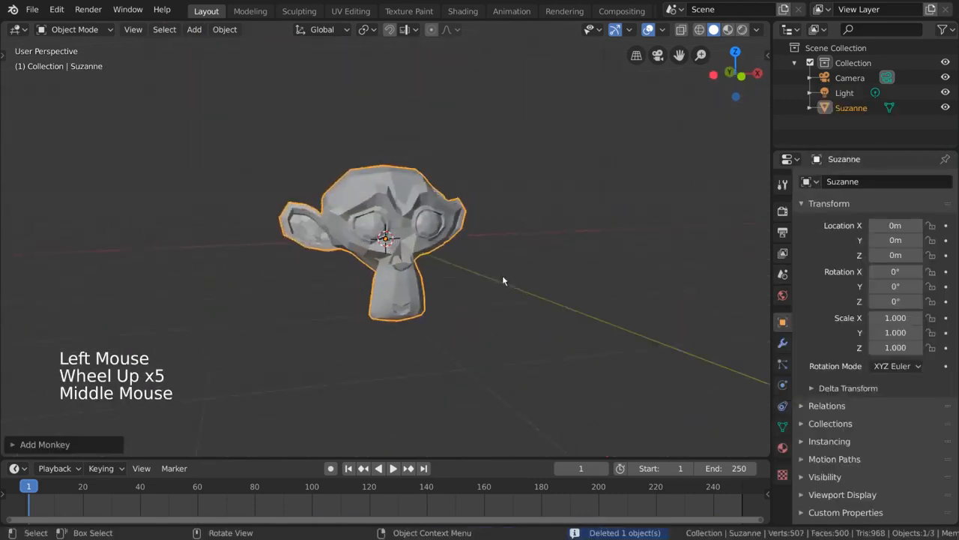
pyautogui.moveTo(500, 296); pyautogui.dragTo(498, 281, button='right')
pyautogui.click(782, 345)
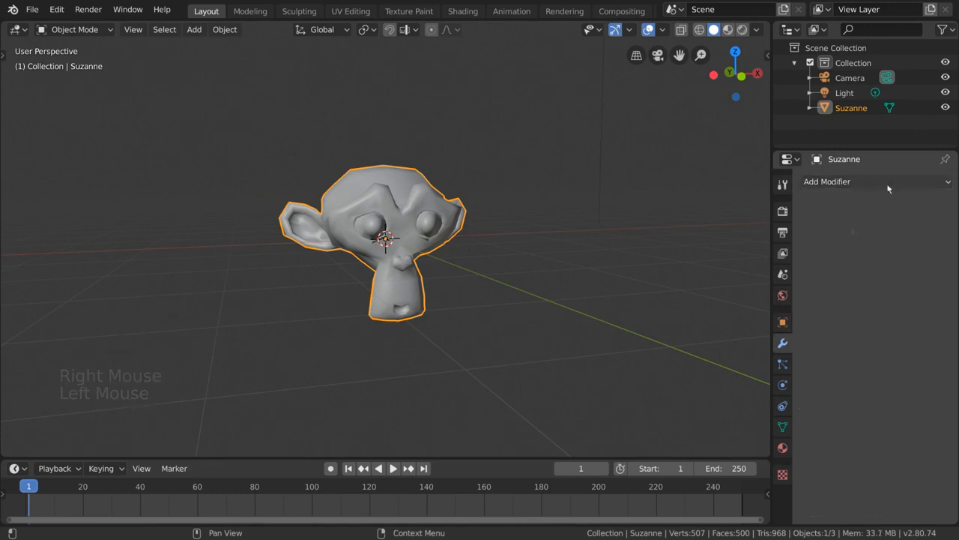
pyautogui.click(892, 183)
pyautogui.click(697, 250)
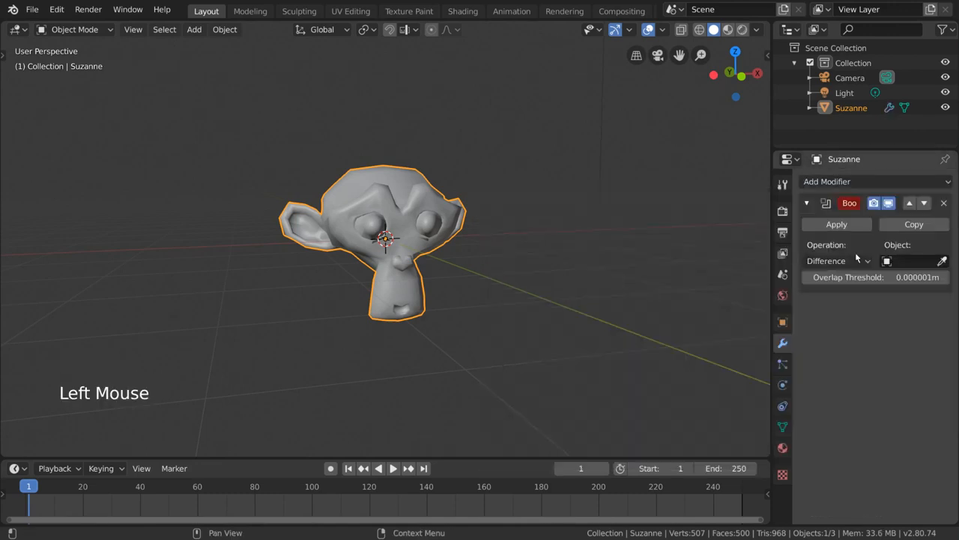
pyautogui.click(945, 203)
pyautogui.click(934, 182)
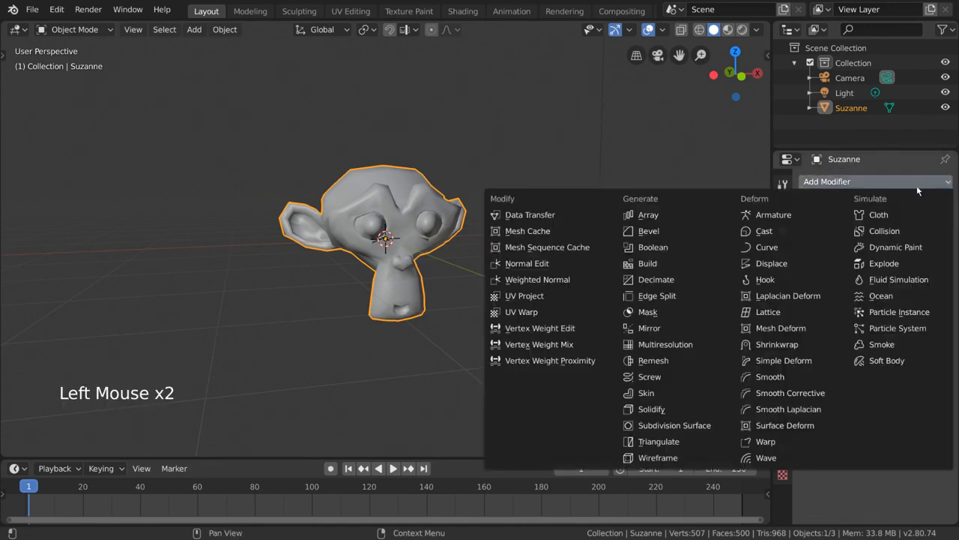
pyautogui.click(678, 296)
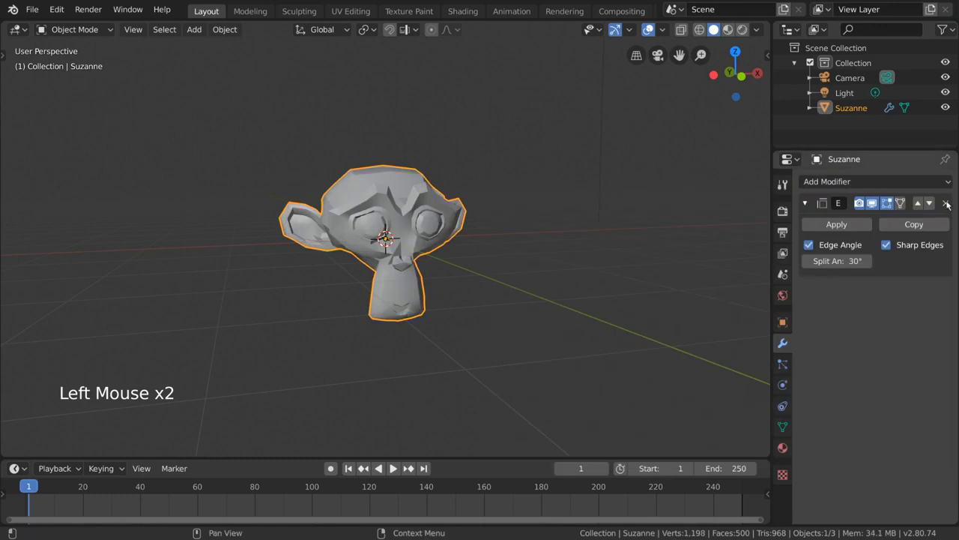
pyautogui.click(947, 204)
# Add a Wireframe modifier to the monkey and turn off Replace Original.
pyautogui.click(941, 186)
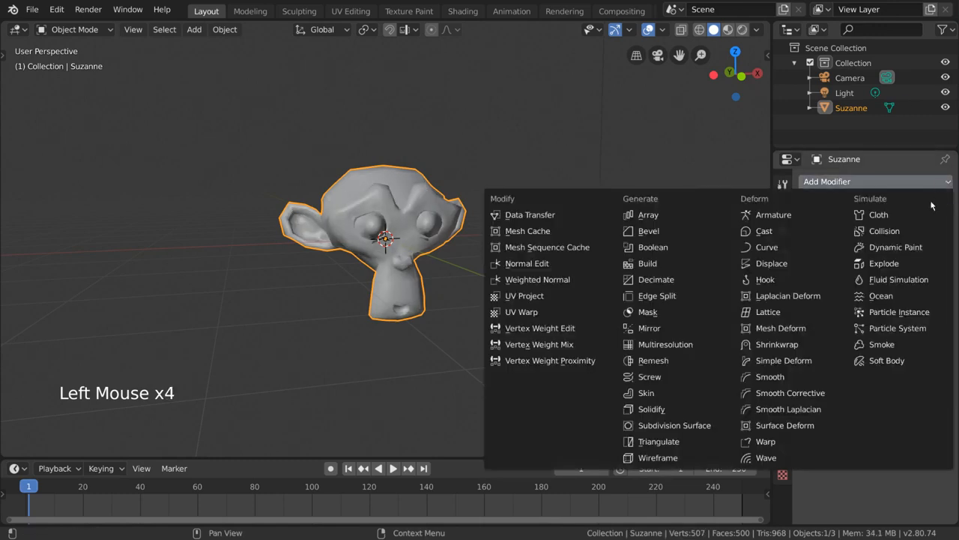
pyautogui.click(691, 458)
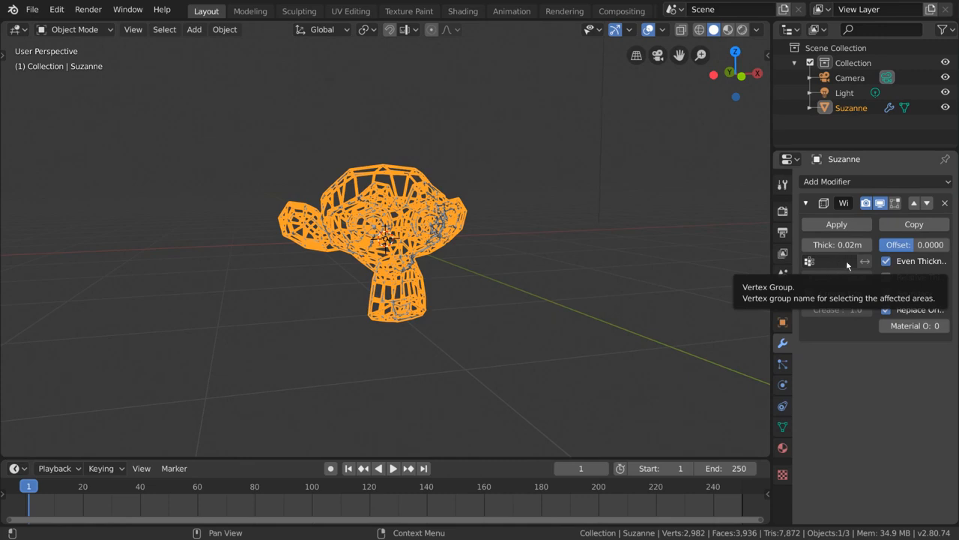
pyautogui.scroll(2, 490, 254)
pyautogui.moveTo(490, 254); pyautogui.dragTo(513, 271, button='middle')
pyautogui.scroll(2, 484, 256)
pyautogui.hotkey('alt', 'a')
pyautogui.click(452, 248)
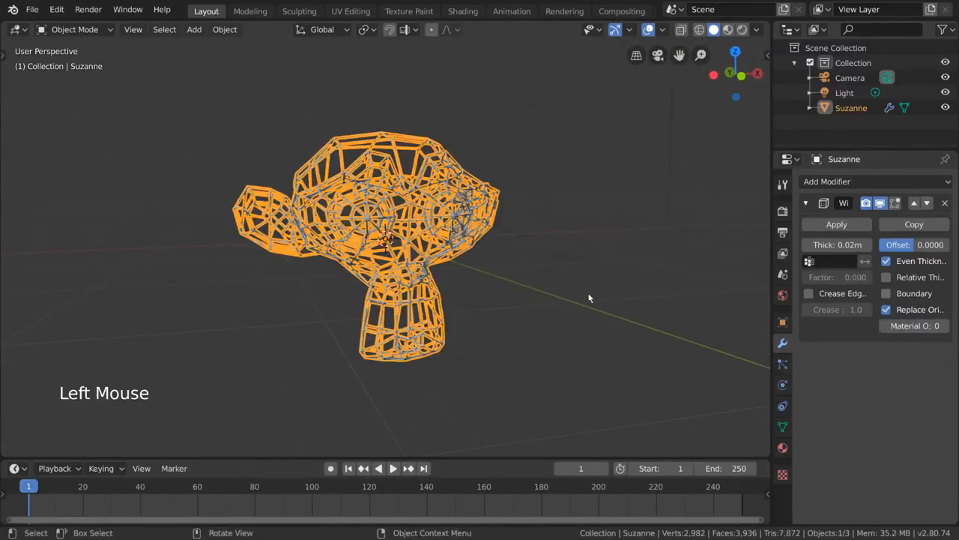
pyautogui.click(886, 310)
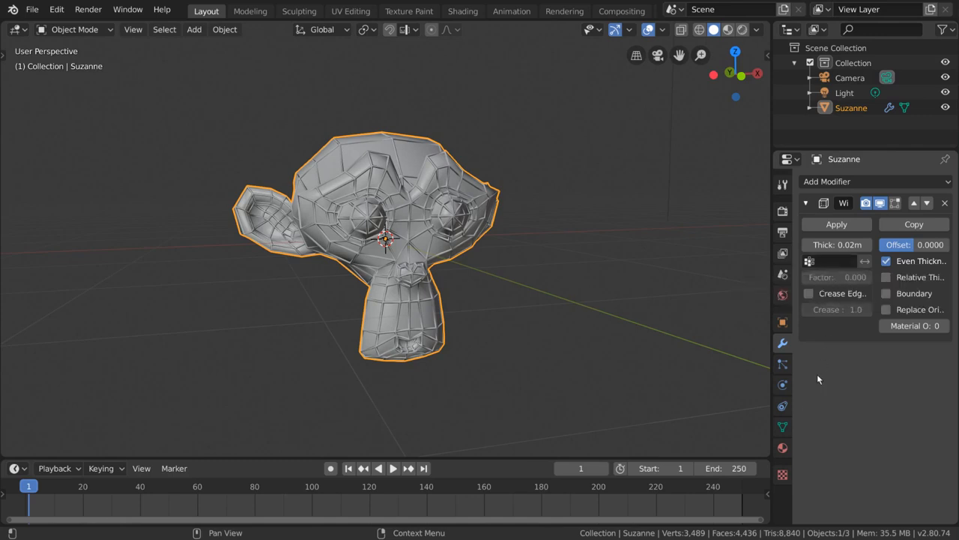
# Create a vertex group on the monkey mesh and name it Wireframe Group.
pyautogui.click(784, 426)
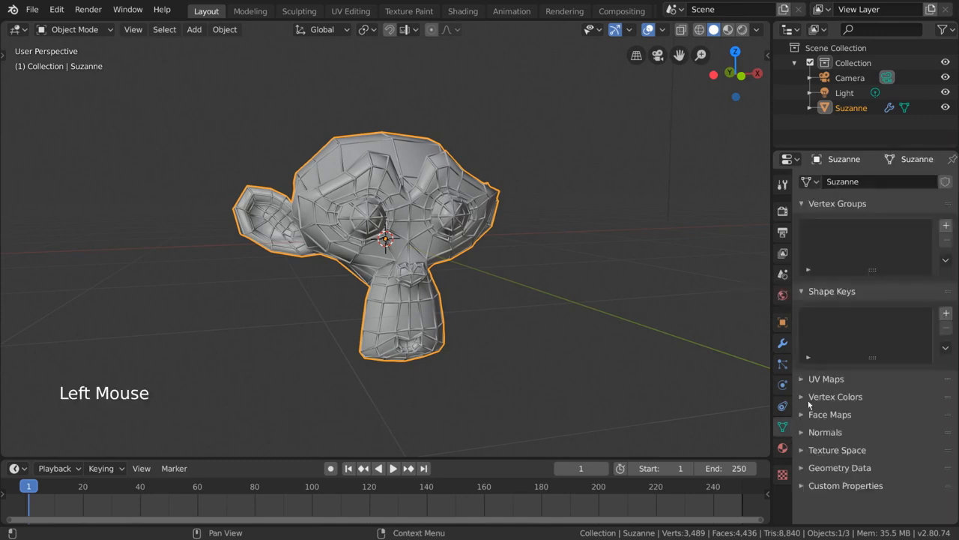
pyautogui.click(945, 226)
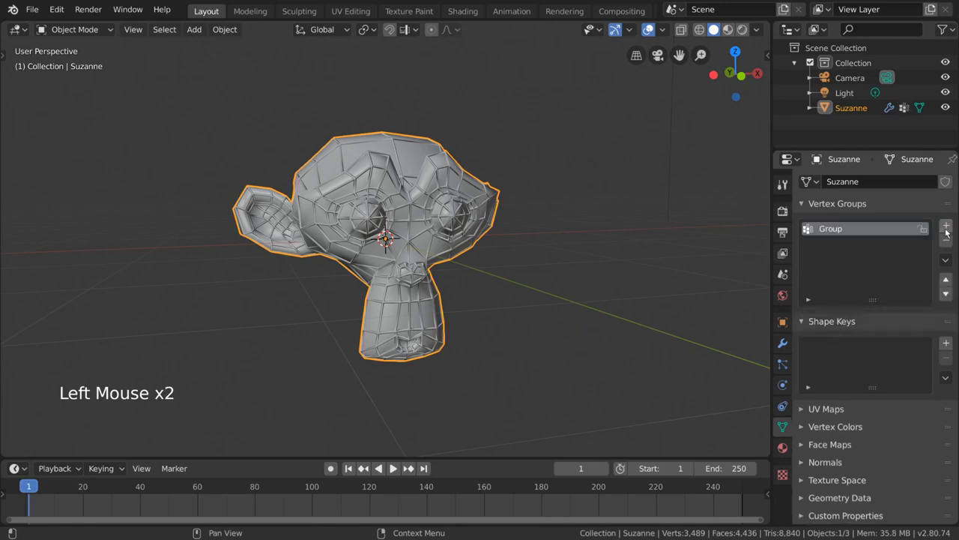
pyautogui.tripleClick(835, 230)
pyautogui.write('Wireframe Grou')
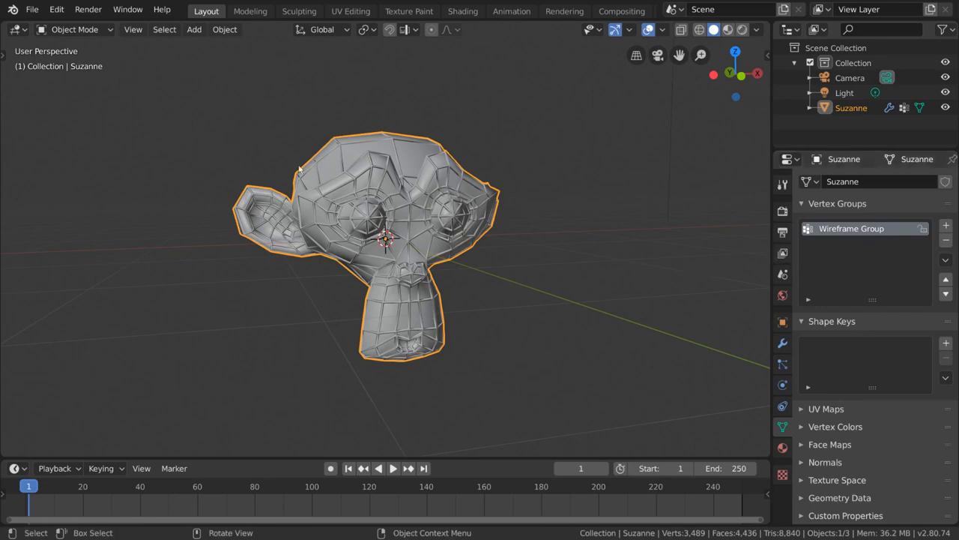
# In Edit Mode, box-select only the vertices of the monkey's ear on the negative X side, including those hidden behind.
pyautogui.click(83, 29)
pyautogui.click(98, 62)
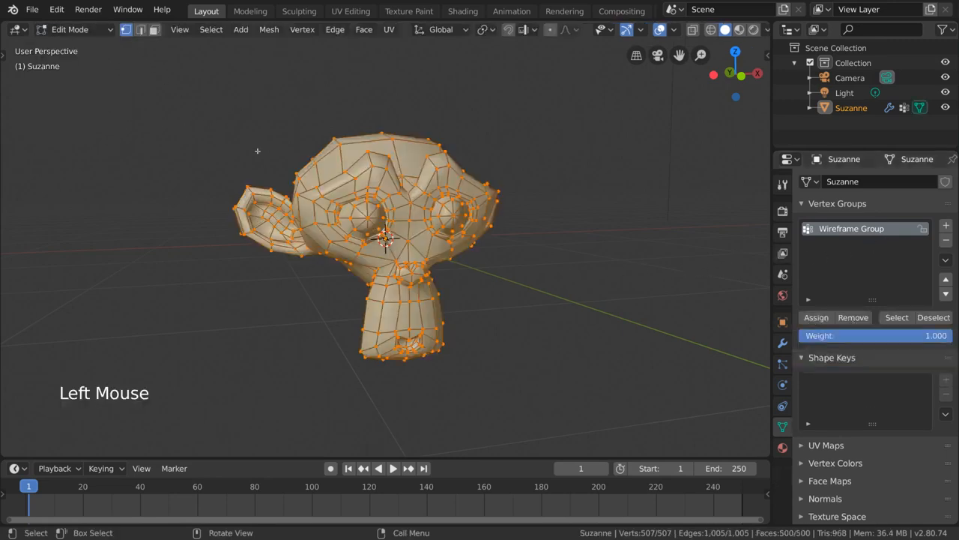
pyautogui.moveTo(258, 152); pyautogui.dragTo(278, 150, button='middle')
pyautogui.press('z')
pyautogui.press('b')
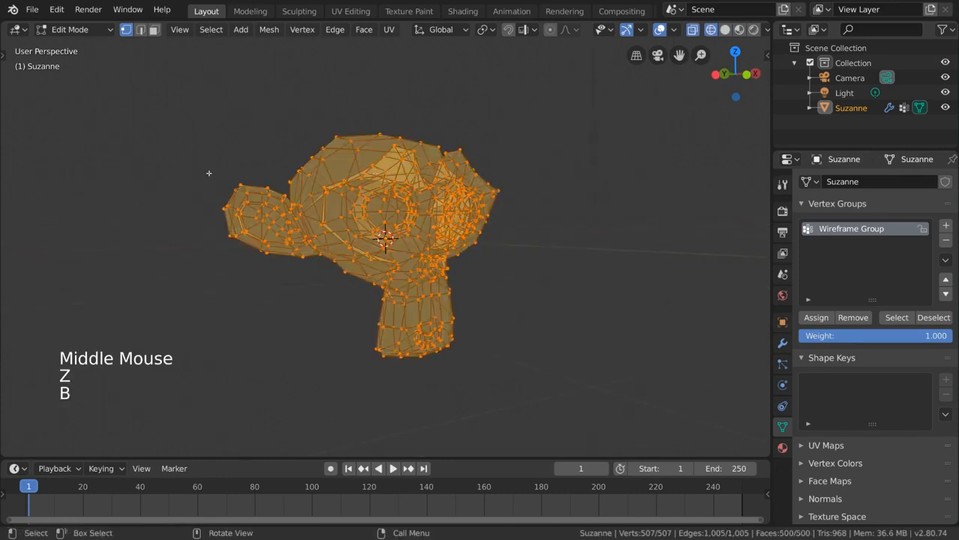
pyautogui.press('a')
pyautogui.hotkey('alt', 'a')
pyautogui.press('b')
pyautogui.moveTo(204, 176); pyautogui.dragTo(338, 305)
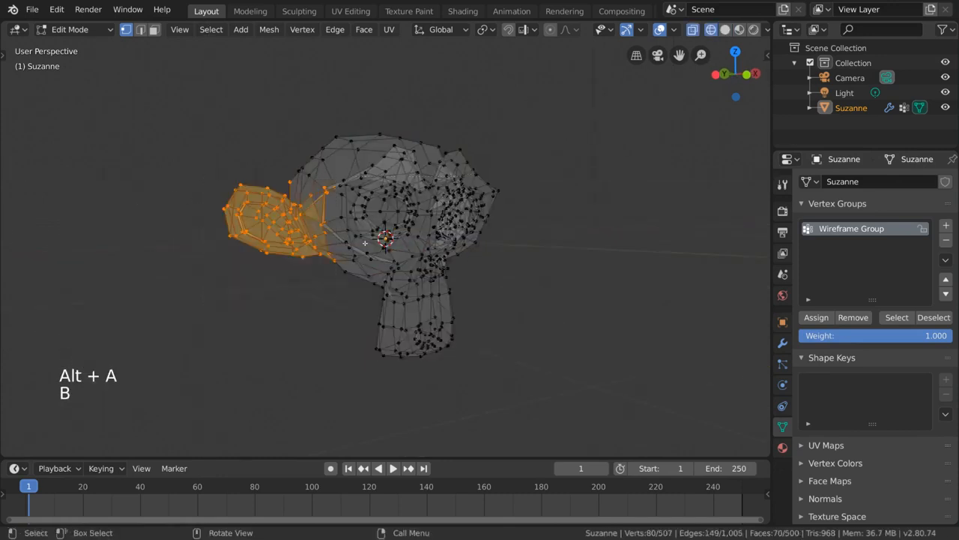
pyautogui.moveTo(339, 304); pyautogui.dragTo(353, 229, button='middle')
pyautogui.press('z')
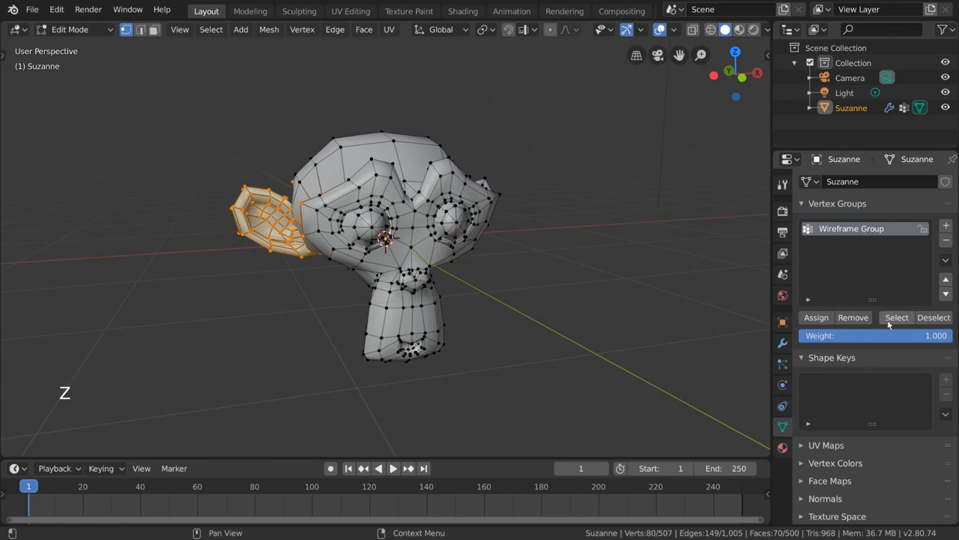
# Assign the selected ear vertices to Wireframe Group with weight 1.000 and return to Object Mode.
pyautogui.moveTo(891, 335); pyautogui.dragTo(946, 346)
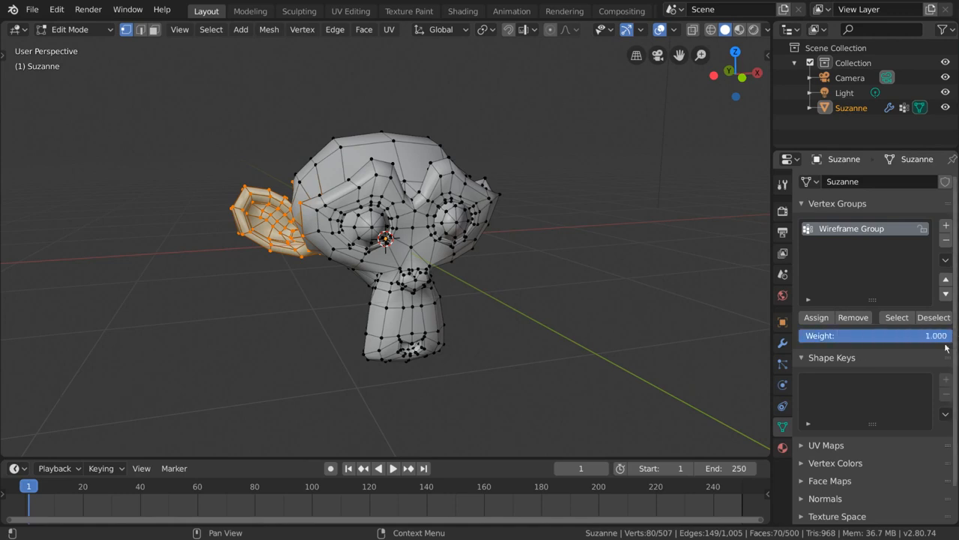
pyautogui.click(816, 317)
pyautogui.moveTo(225, 113); pyautogui.dragTo(180, 66, button='middle')
pyautogui.click(73, 30)
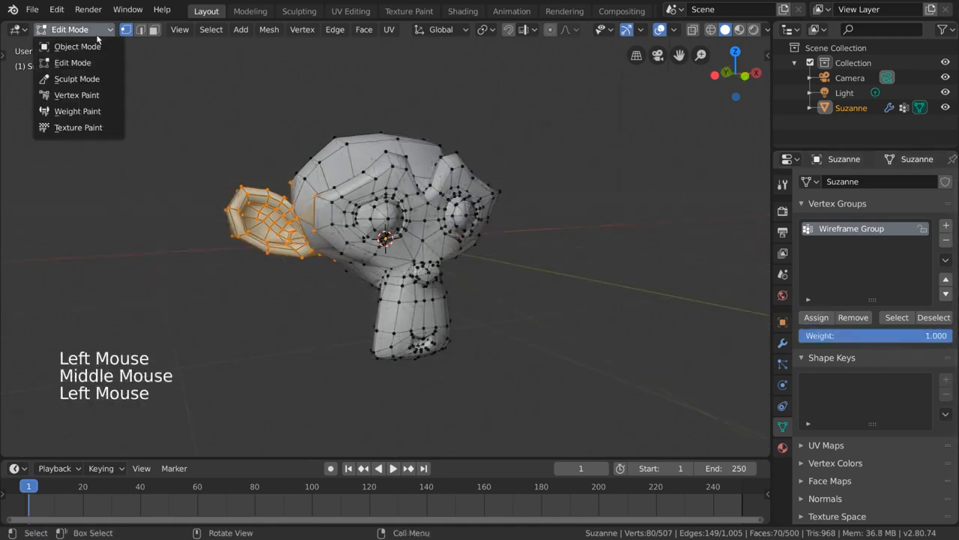
pyautogui.click(75, 48)
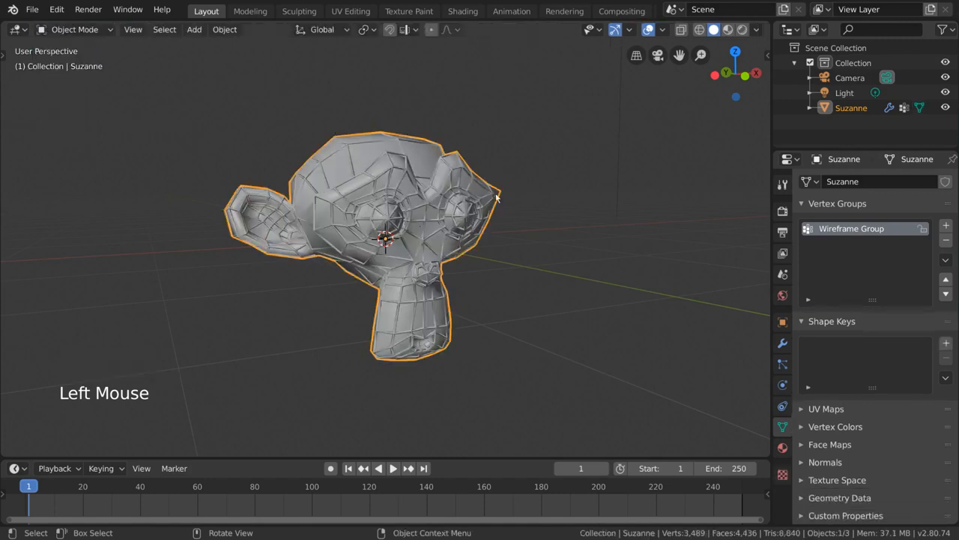
# Limit the Wireframe modifier to the Wireframe Group vertex group and inspect the monkey's ear and face.
pyautogui.moveTo(347, 275); pyautogui.dragTo(531, 245, button='middle')
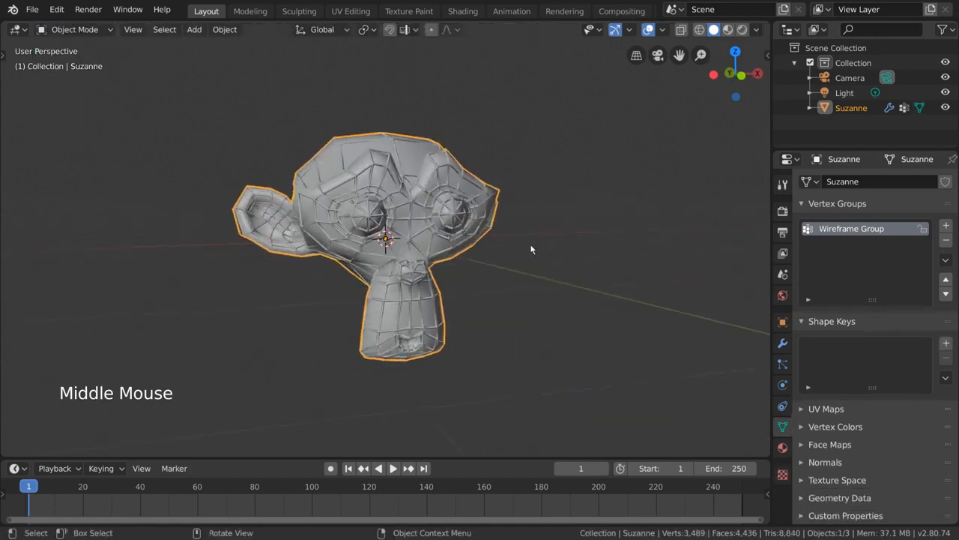
pyautogui.click(782, 344)
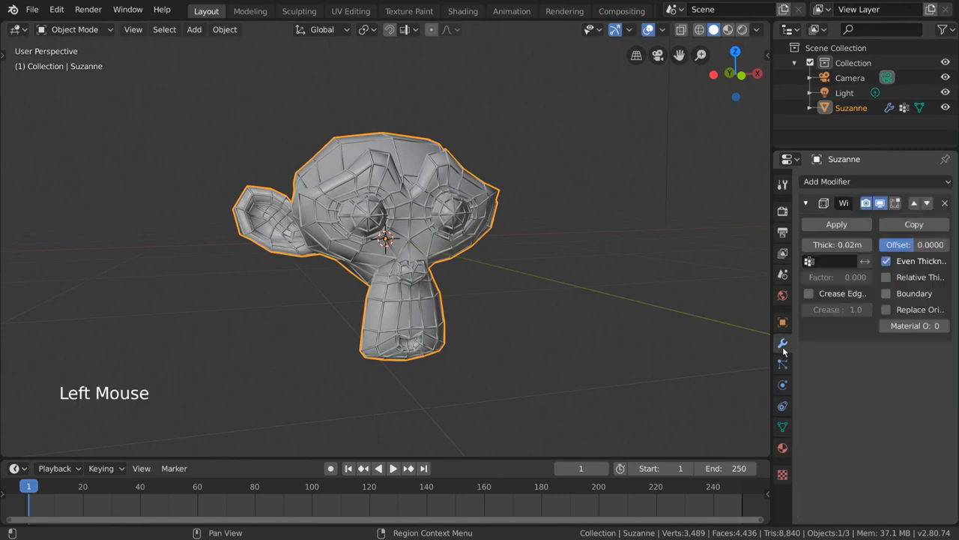
pyautogui.click(849, 260)
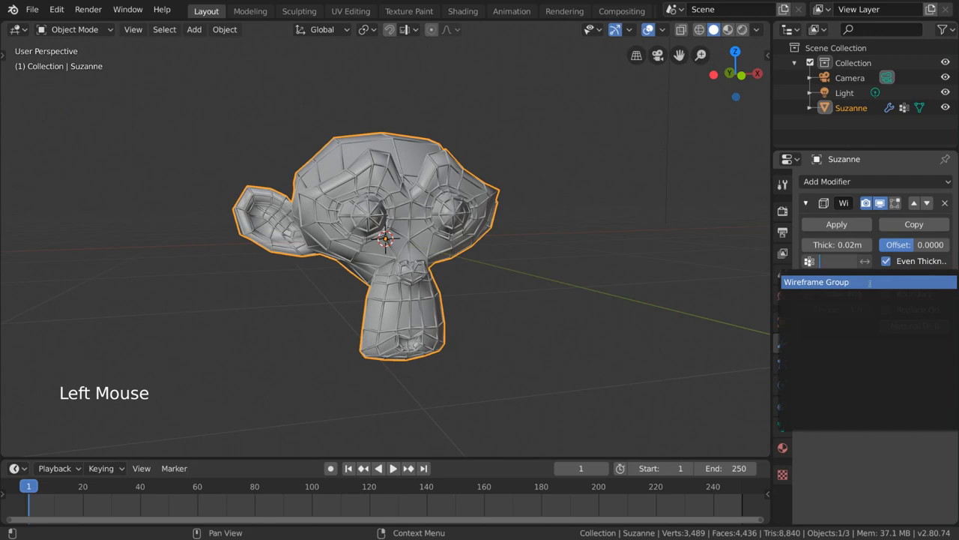
pyautogui.click(871, 282)
pyautogui.moveTo(507, 287); pyautogui.dragTo(531, 273, button='middle')
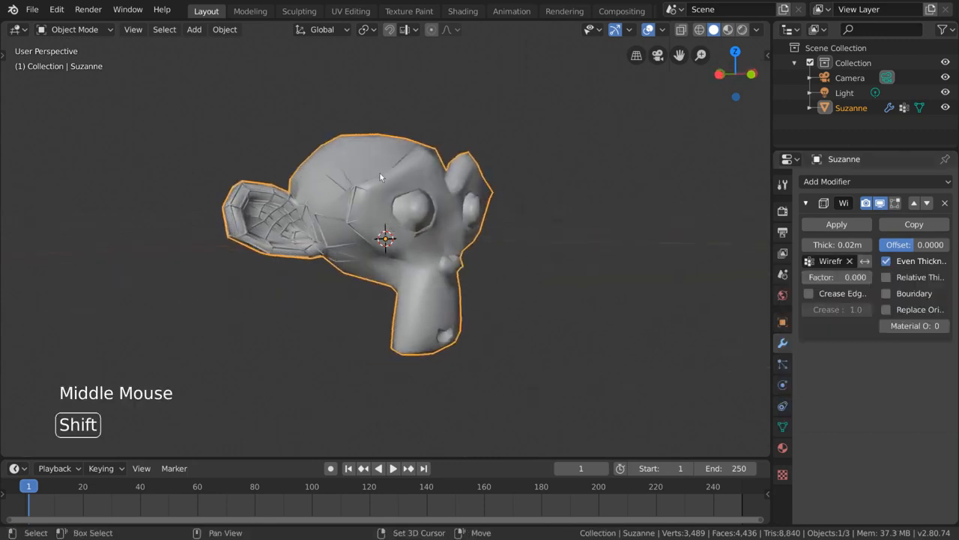
pyautogui.keyDown('shift'); pyautogui.moveTo(380, 174); pyautogui.dragTo(423, 202, button='middle'); pyautogui.keyUp('shift')
pyautogui.scroll(2, 414, 186)
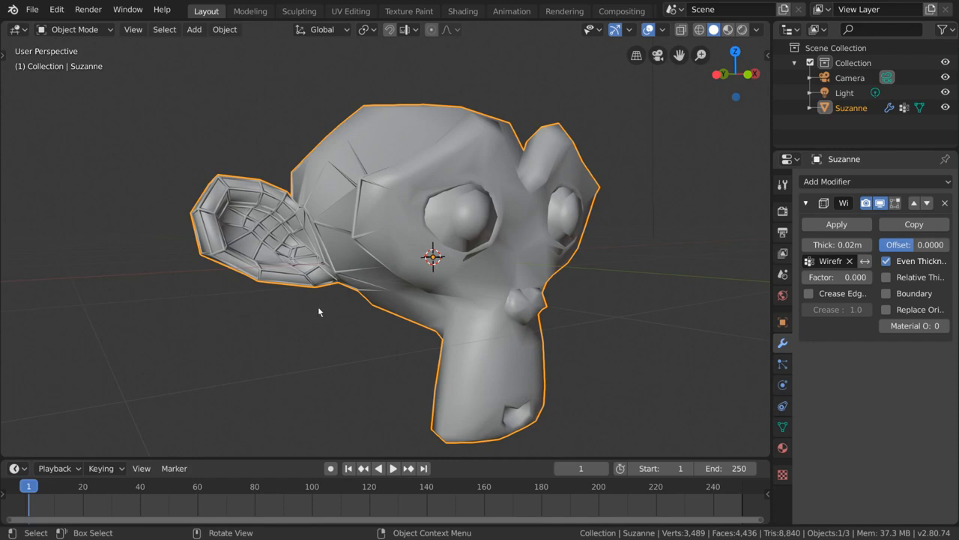
pyautogui.moveTo(567, 291); pyautogui.dragTo(529, 267, button='middle')
pyautogui.scroll(-1, 484, 287)
pyautogui.scroll(-1, 484, 287)
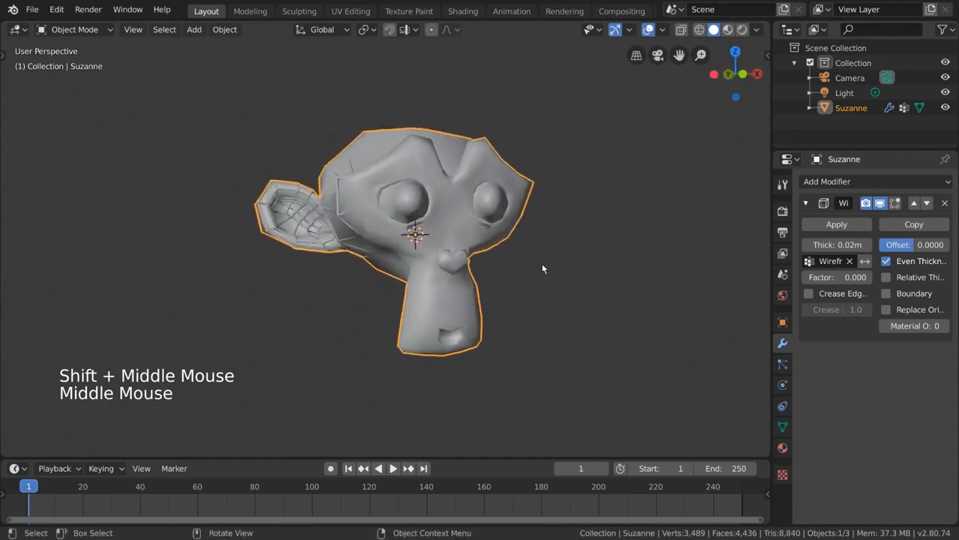
# Try inverting the vertex group influence in the Wireframe modifier.
pyautogui.click(867, 263)
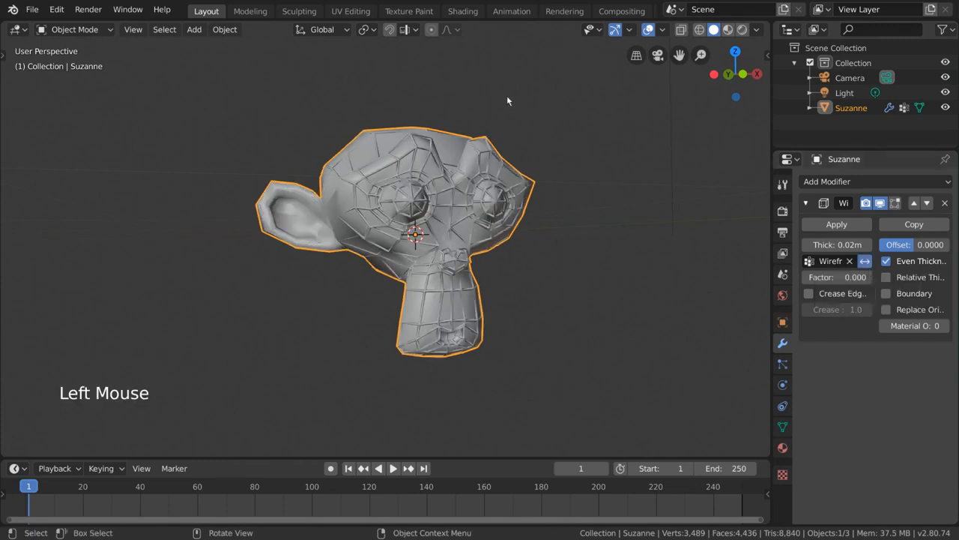
pyautogui.moveTo(506, 100)
pyautogui.mouseDown(button='middle')
pyautogui.moveTo(489, 106)
pyautogui.moveTo(514, 105)
pyautogui.mouseUp(button='middle')
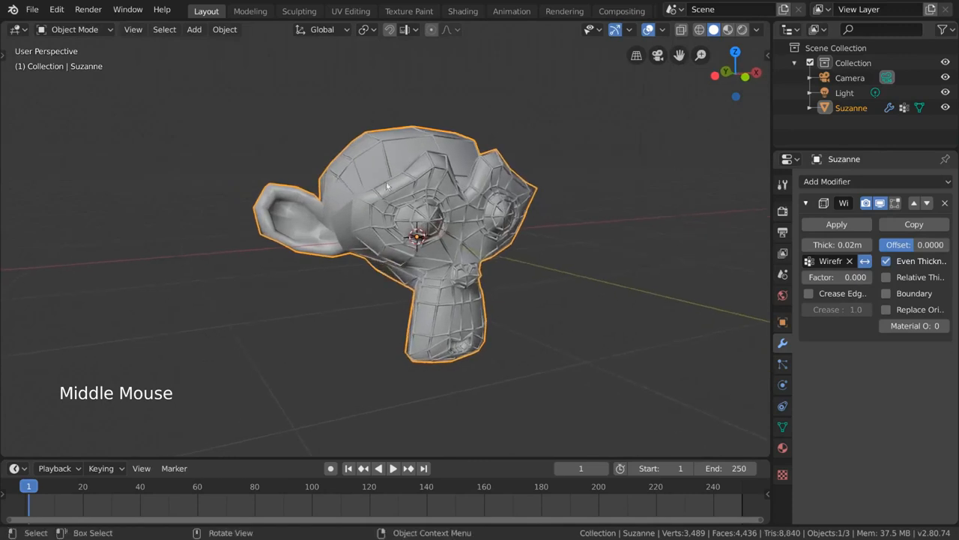
pyautogui.moveTo(574, 150); pyautogui.dragTo(600, 161, button='middle')
pyautogui.moveTo(824, 276)
pyautogui.mouseDown()
pyautogui.moveTo(870, 277)
pyautogui.moveTo(813, 276)
pyautogui.moveTo(870, 281)
pyautogui.moveTo(825, 281)
pyautogui.mouseUp()
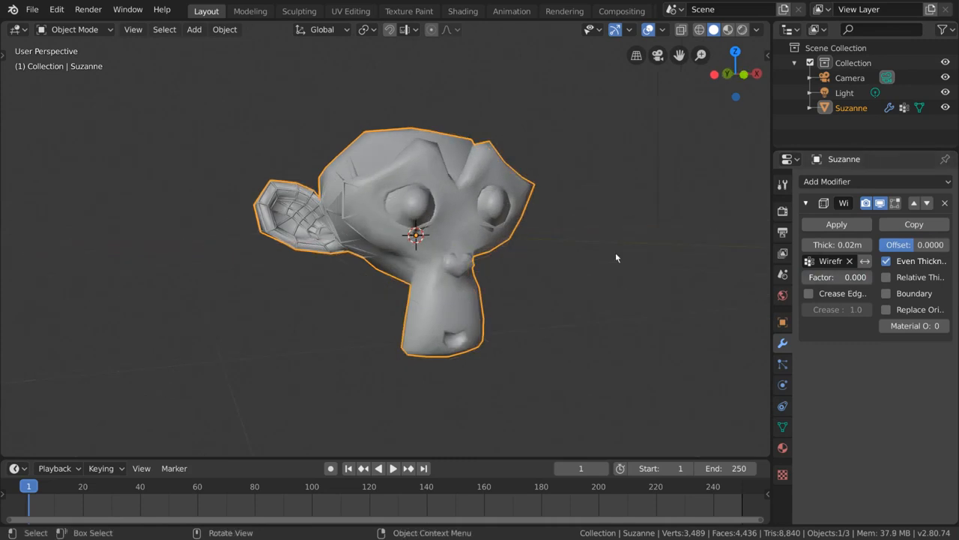
# In Weight Paint mode, paint Wireframe Group weight from the monkey's positive-X eye across the nose to the muzzle, then return to Object Mode.
pyautogui.hotkey('ctrl', 'Tab')
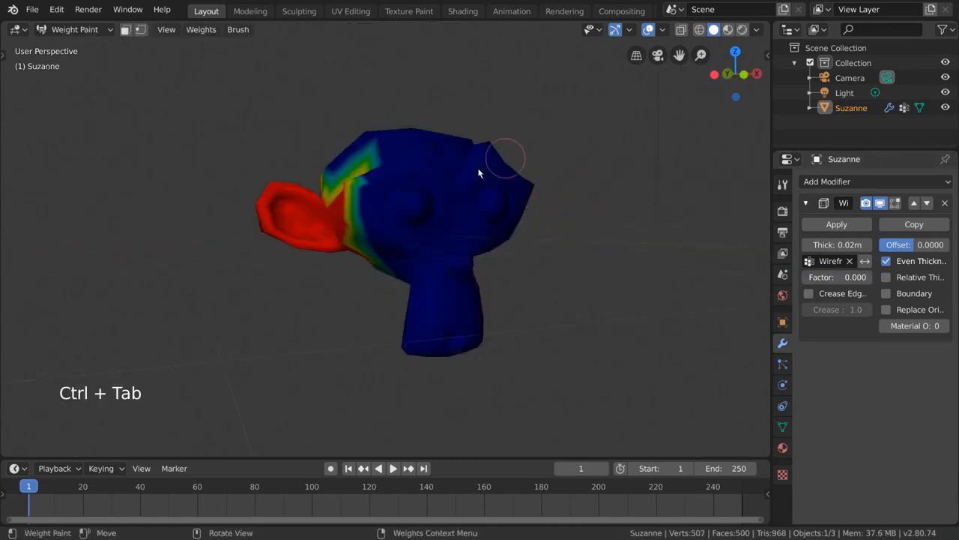
pyautogui.moveTo(423, 263)
pyautogui.mouseDown()
pyautogui.moveTo(546, 186)
pyautogui.moveTo(428, 320)
pyautogui.moveTo(482, 214)
pyautogui.moveTo(440, 307)
pyautogui.moveTo(522, 194)
pyautogui.moveTo(488, 203)
pyautogui.moveTo(451, 298)
pyautogui.mouseUp()
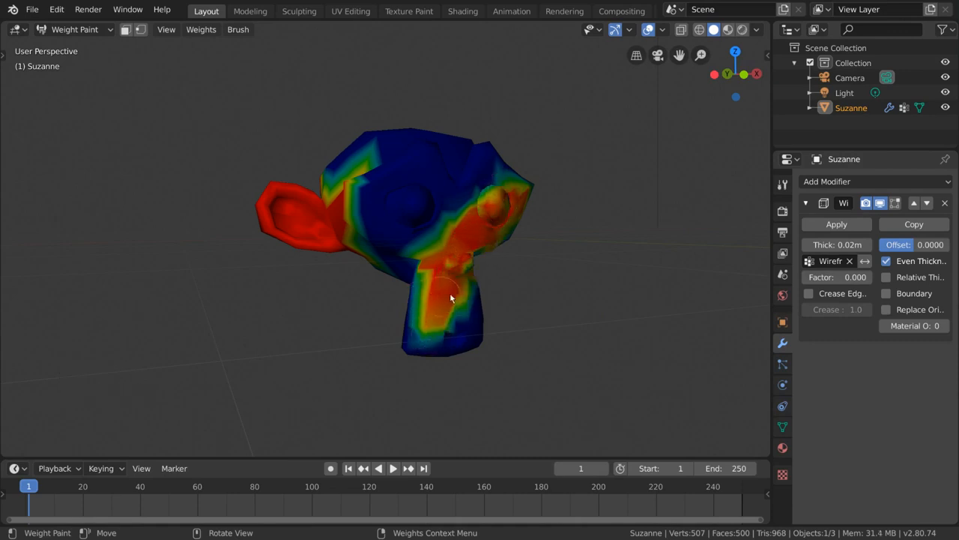
pyautogui.hotkey('ctrl', 'Tab')
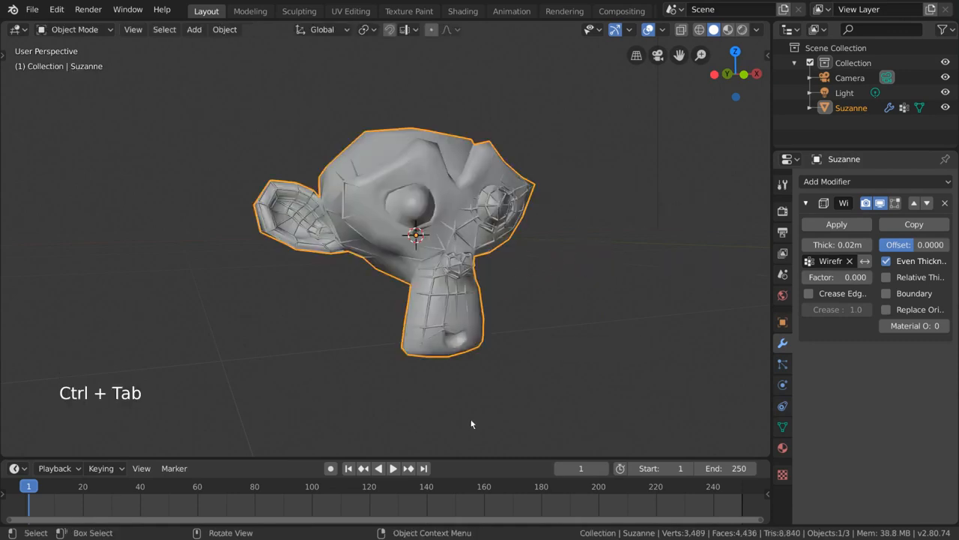